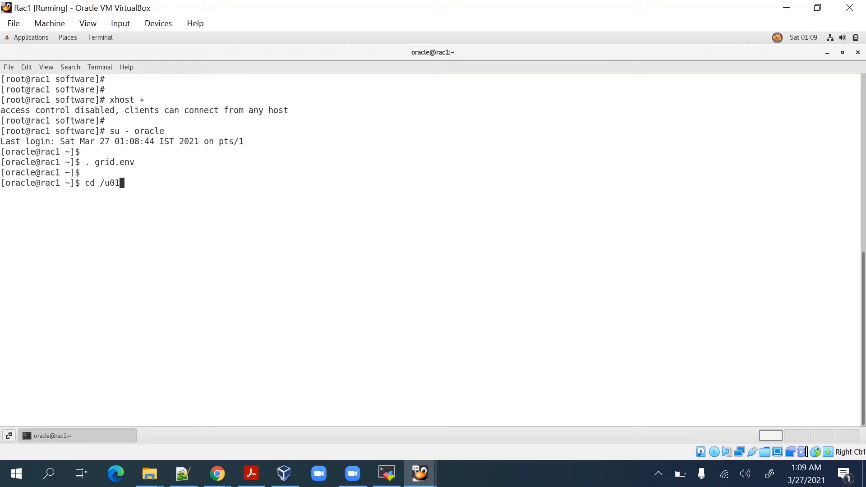
Change the terminal's working directory to /u01/software/
key(Tab)
key(Return)
key(Return)
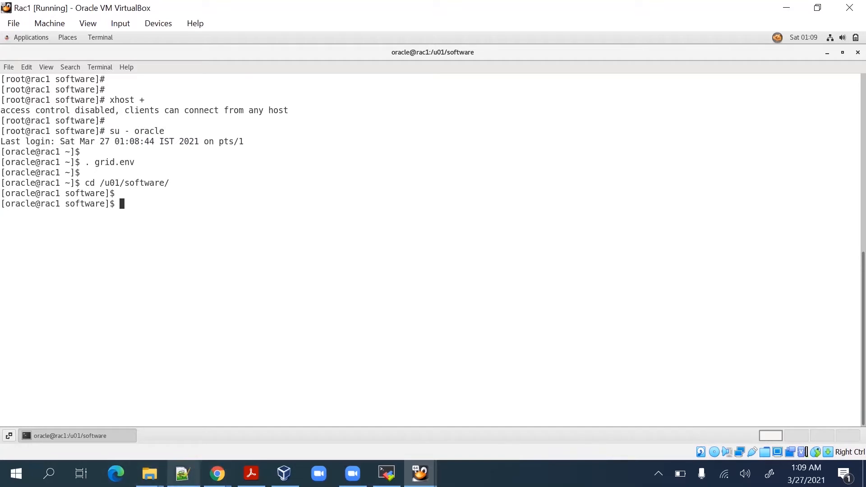
Copy the command export DISPLAY=:0.0 from the PDF guide in Acrobat Reader and run it in the Rac1 terminal
click(251, 474)
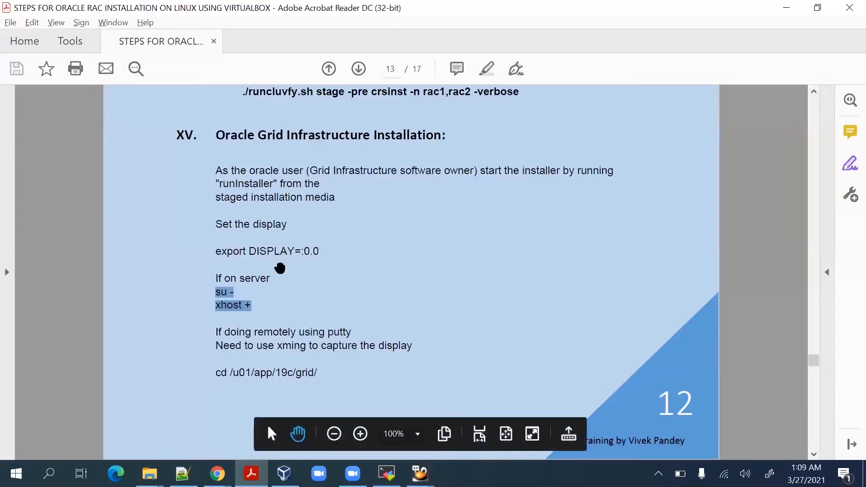
click(218, 252)
drag(218, 251, 329, 248)
key(ctrl+c)
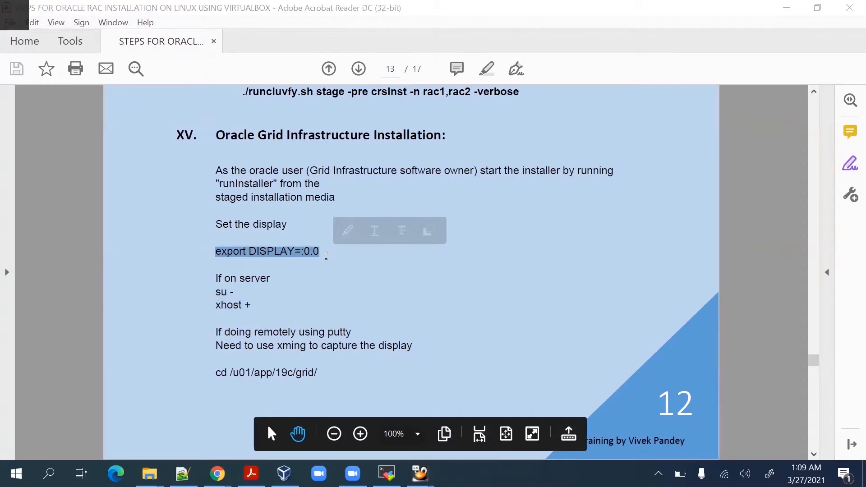
click(419, 474)
right_click(228, 220)
click(246, 251)
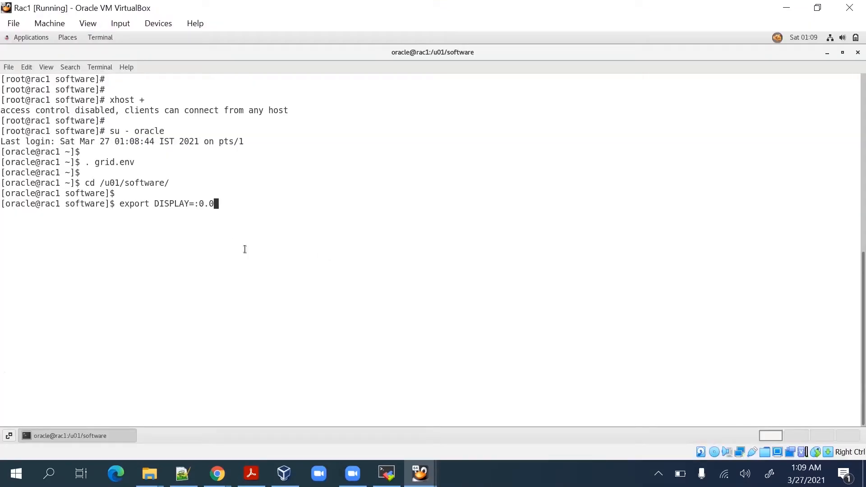
key(Return)
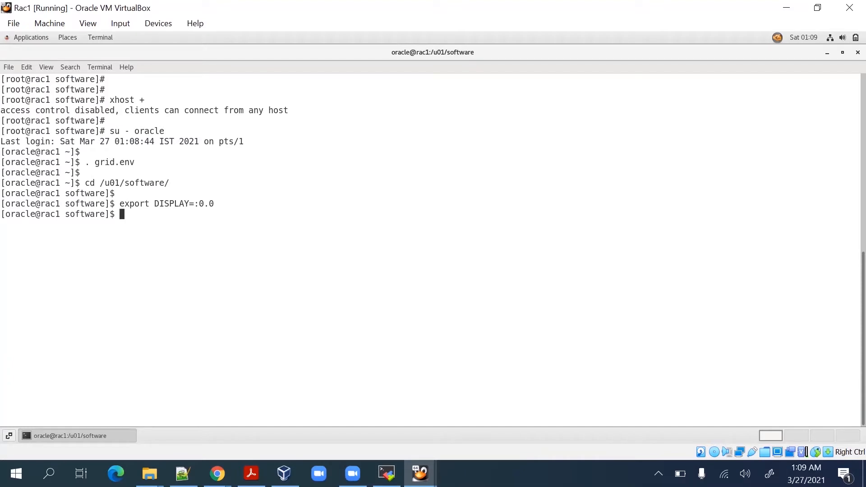
Switch to the PDF guide and look up the directory and script for launching the grid installation
click(251, 474)
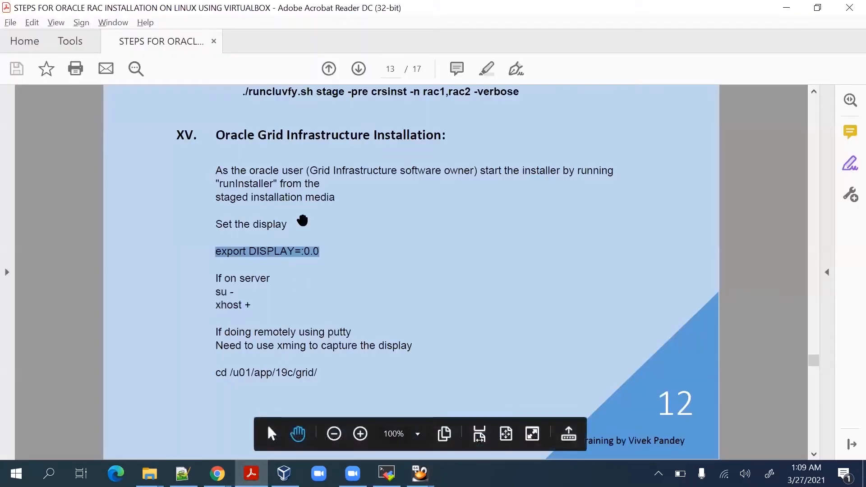
scroll(302, 223, down, 3)
scroll(303, 227, down, 2)
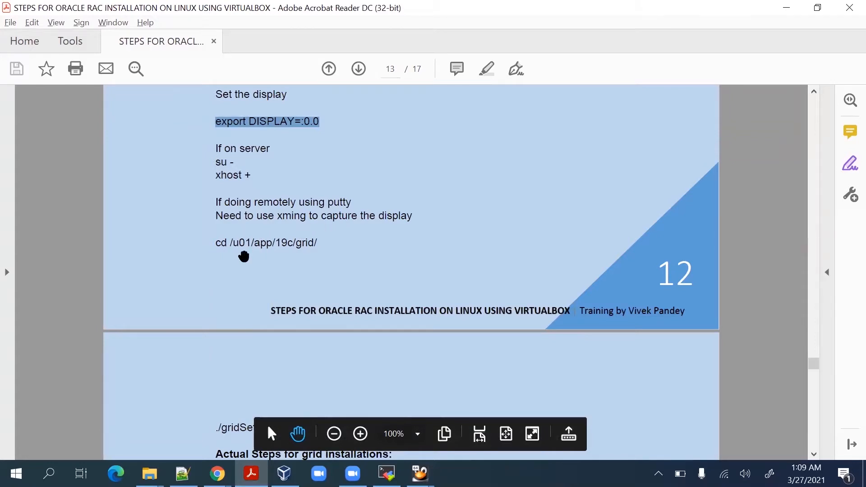
scroll(244, 255, down, 4)
scroll(271, 250, down, 3)
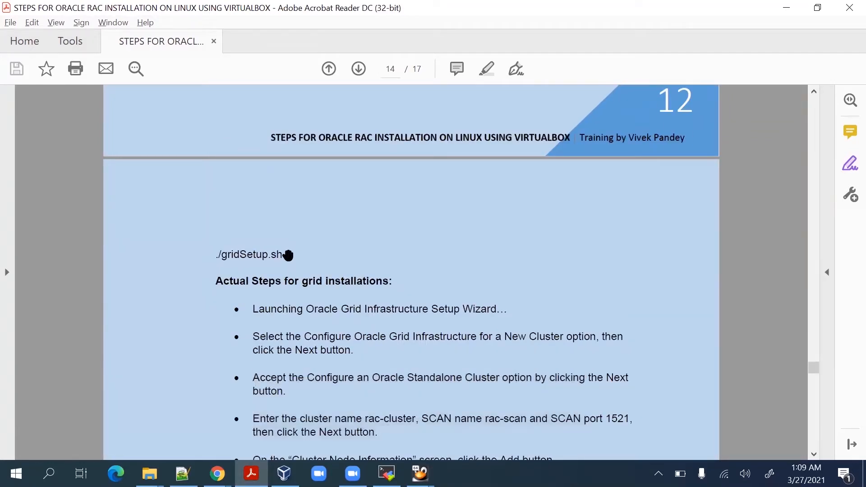
scroll(287, 254, up, 2)
scroll(288, 255, up, 3)
Return to the Rac1 terminal and list the details of gridSetup.sh with ls -lrt
key(alt+Tab)
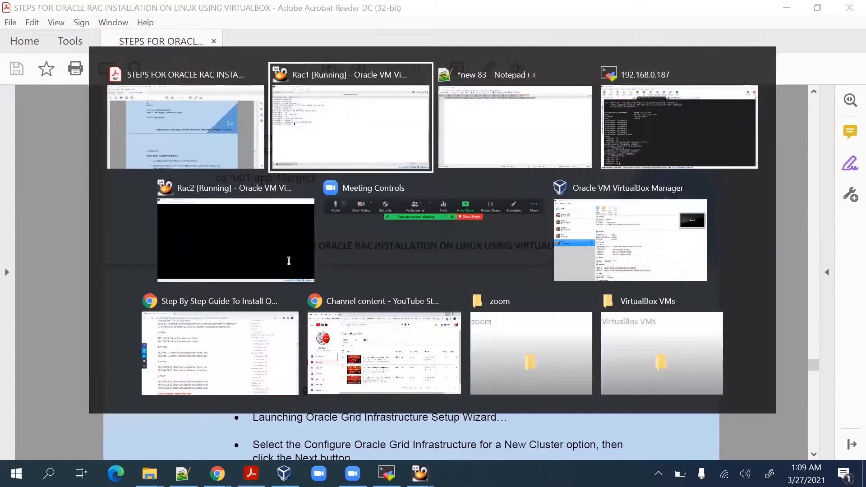
text(ls -lrt )
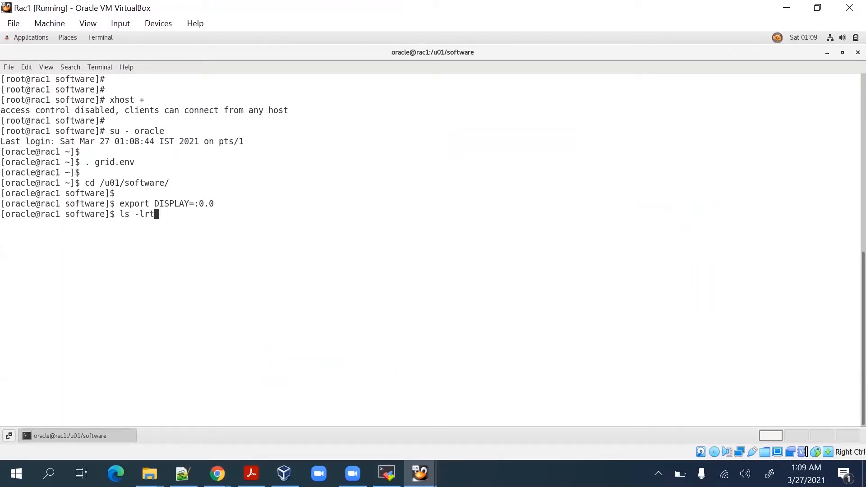
text(gridSetup.sh)
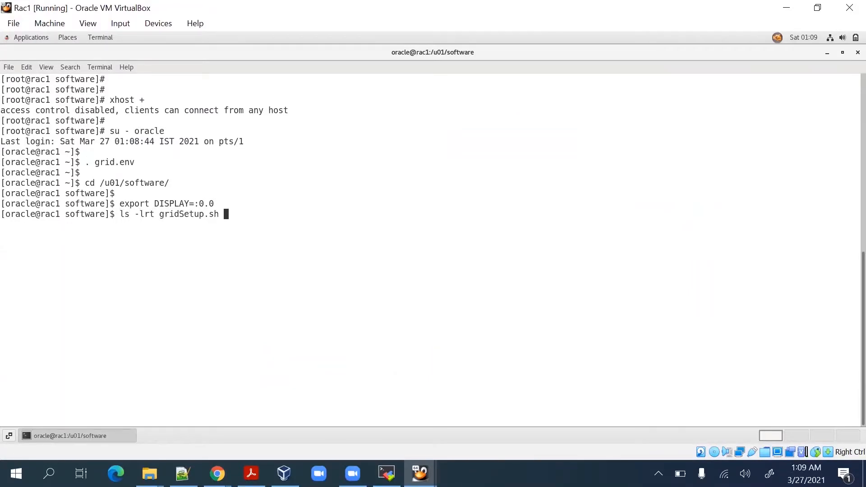
key(Return)
key(Return)
key(Return)
Launch the Grid Infrastructure setup wizard by running ./gridSetup.sh
text(.)
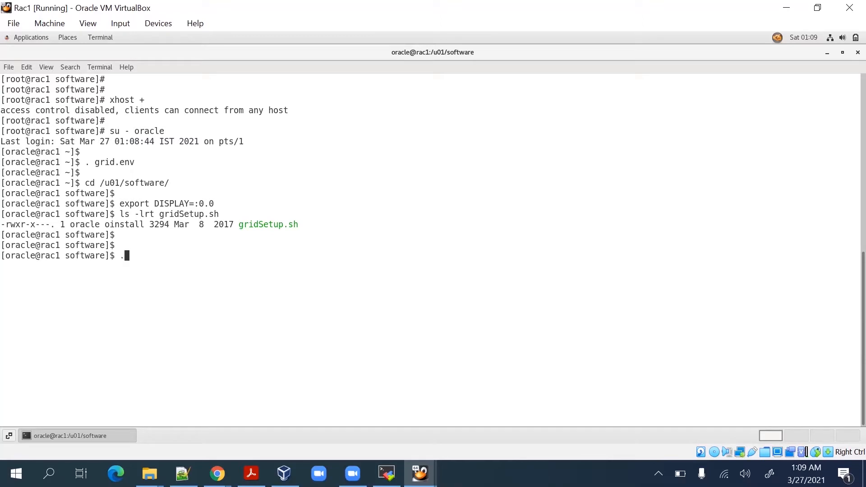
text(/gridSetup.sh)
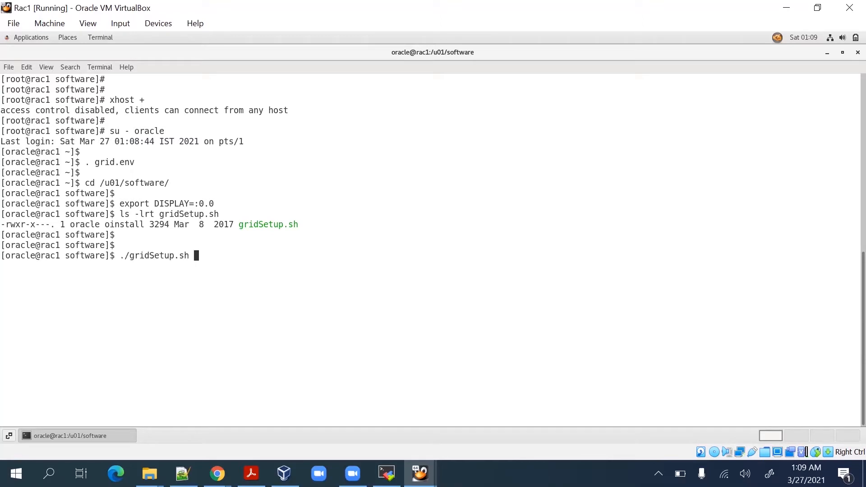
key(Return)
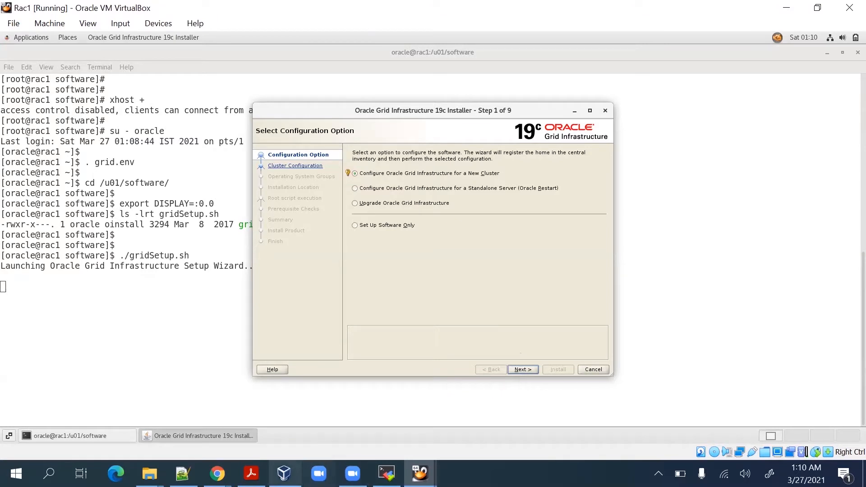
Check the PDF guide, then accept configuring Oracle Grid Infrastructure for a New Cluster as an Oracle Standalone Cluster
click(252, 473)
scroll(319, 334, down, 5)
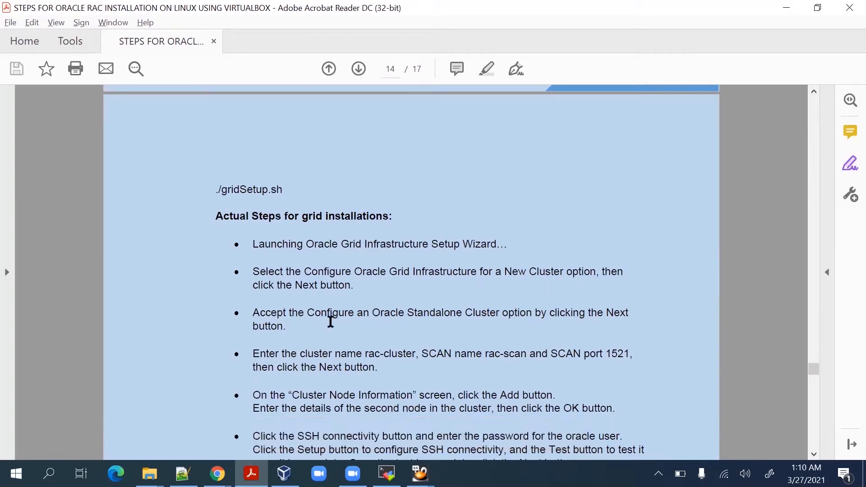
key(alt+Tab)
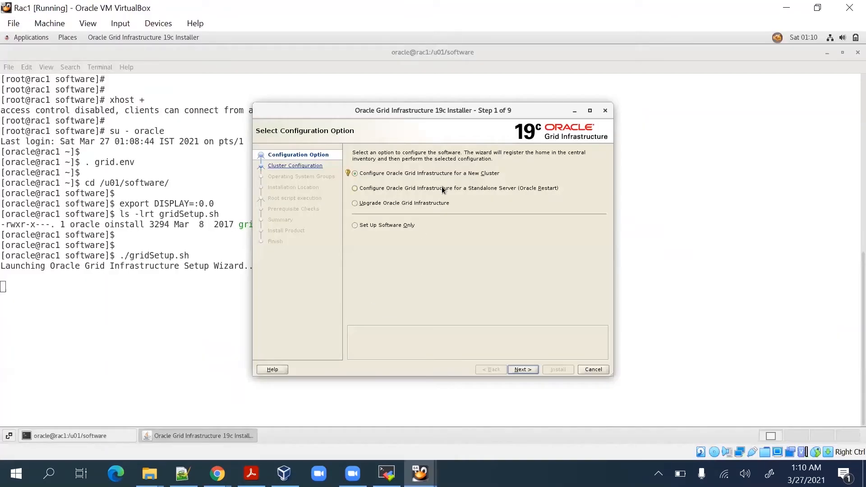
click(523, 369)
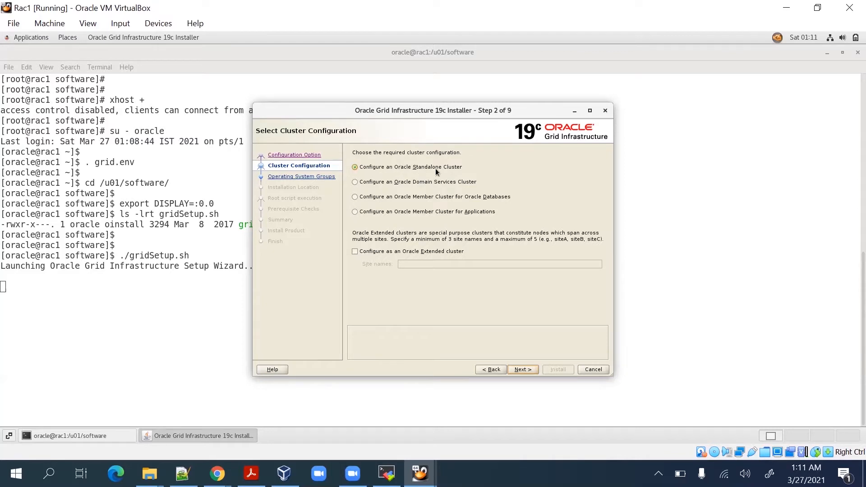
click(522, 370)
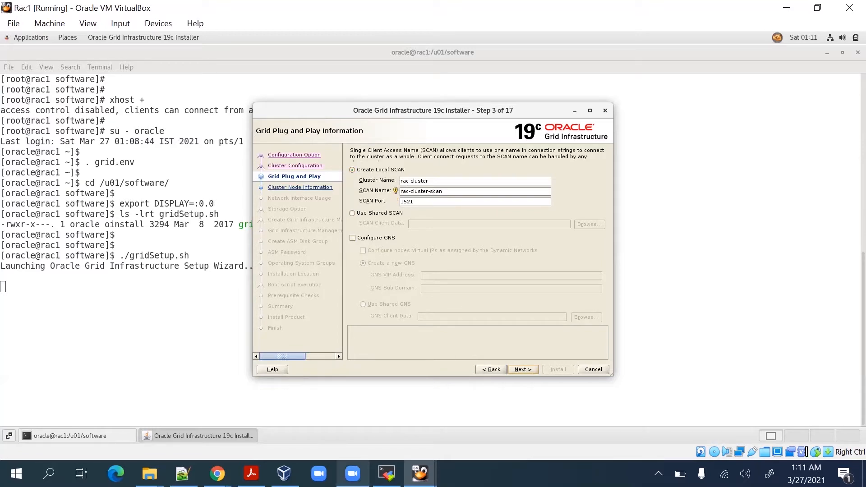
Check the cluster naming in the PDF guide, set the installer's SCAN name to rac-scan and proceed to the cluster node information
click(251, 474)
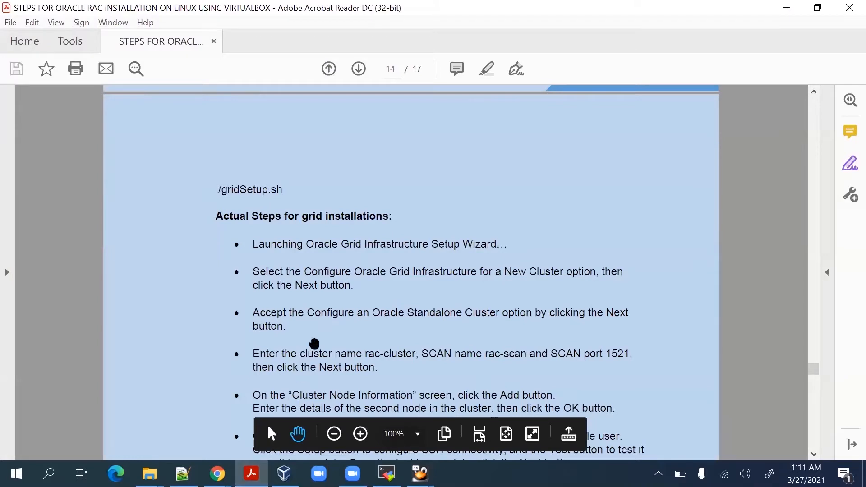
scroll(314, 344, down, 2)
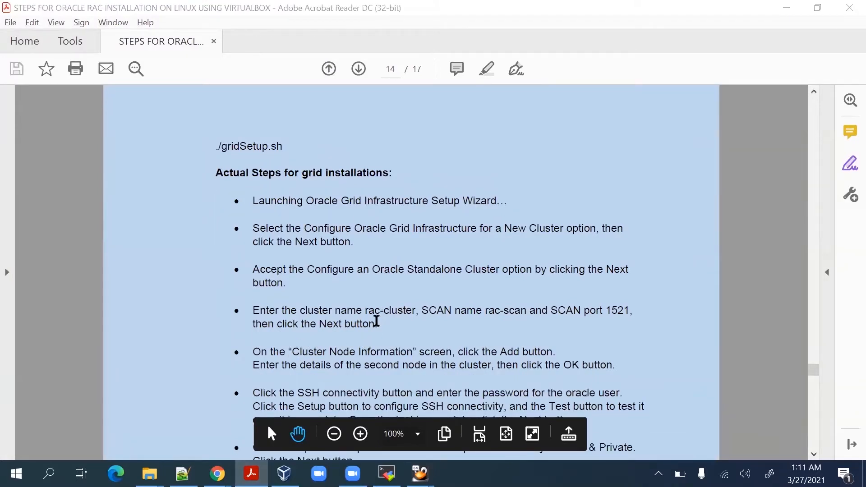
key(alt+Tab)
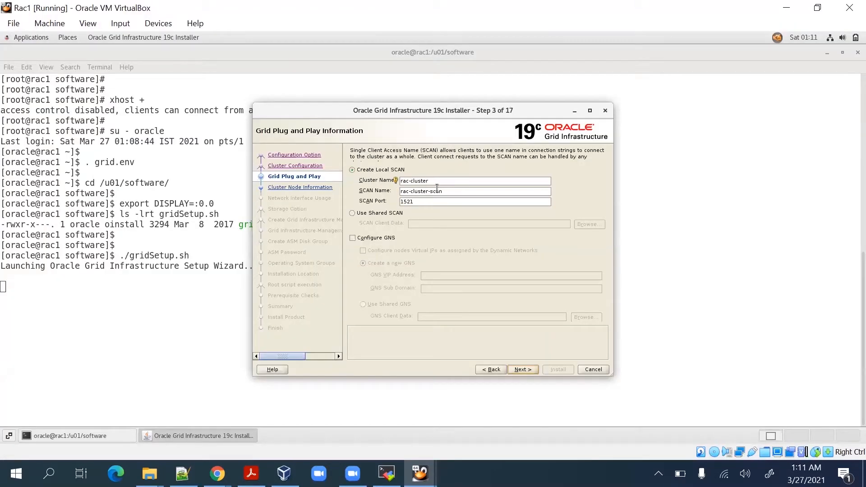
click(429, 191)
key(BackSpace)
key(BackSpace)
key(BackSpace)
key(BackSpace)
key(BackSpace)
key(BackSpace)
key(BackSpace)
key(BackSpace)
click(522, 370)
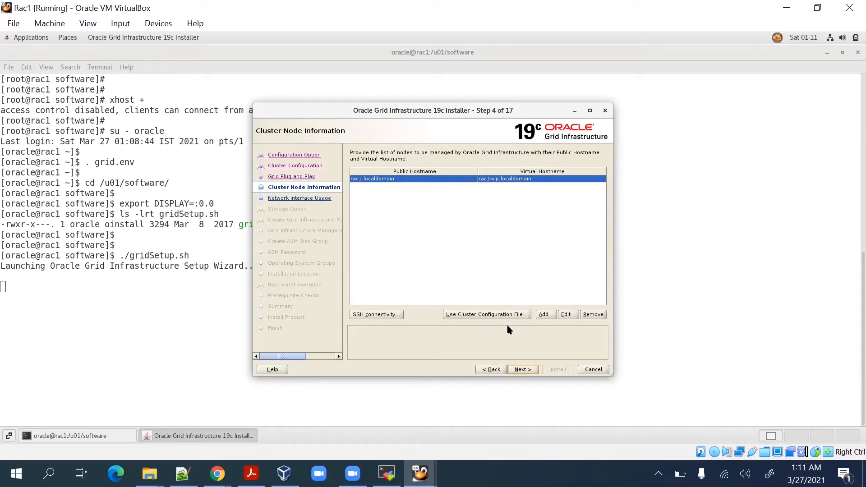
Add a single cluster node with public hostname rac2localdomain and virtual hostname rac2-vip.localdomain
click(545, 314)
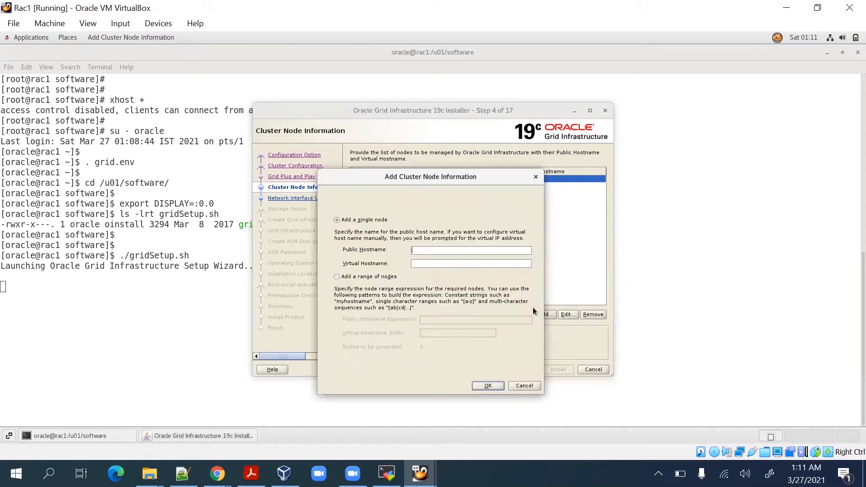
drag(432, 181, 431, 225)
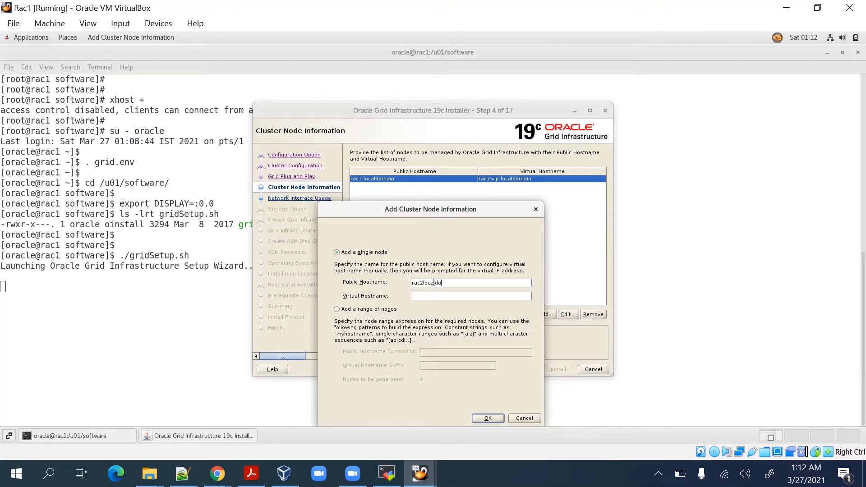
text(main)
key(Tab)
text(rac2.vipp.localdom)
click(488, 418)
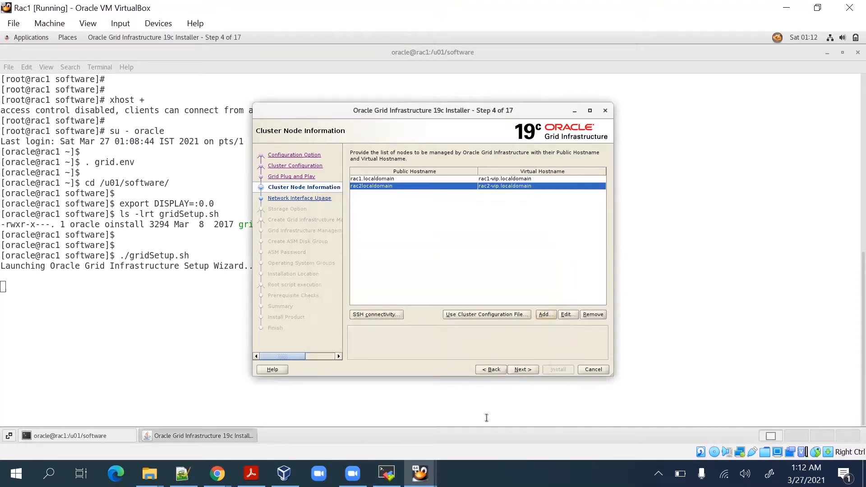
Open the SSH connectivity settings, enter the oracle user's OS password and test connectivity between the nodes
click(383, 180)
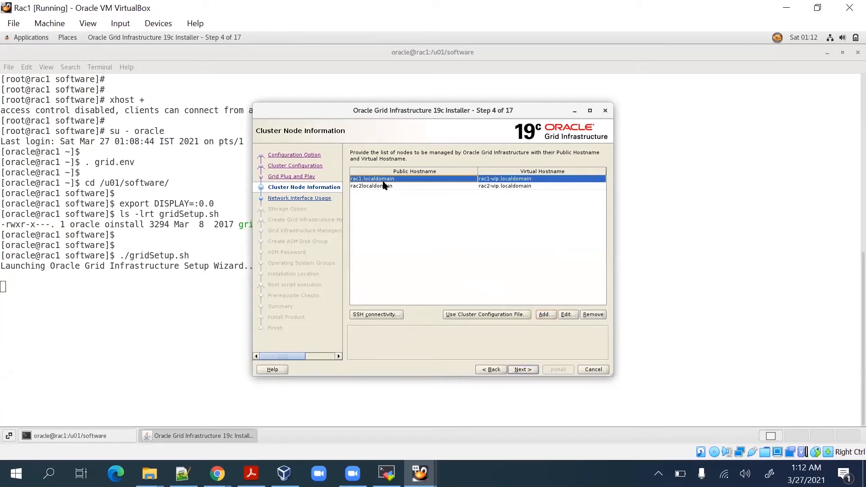
click(389, 314)
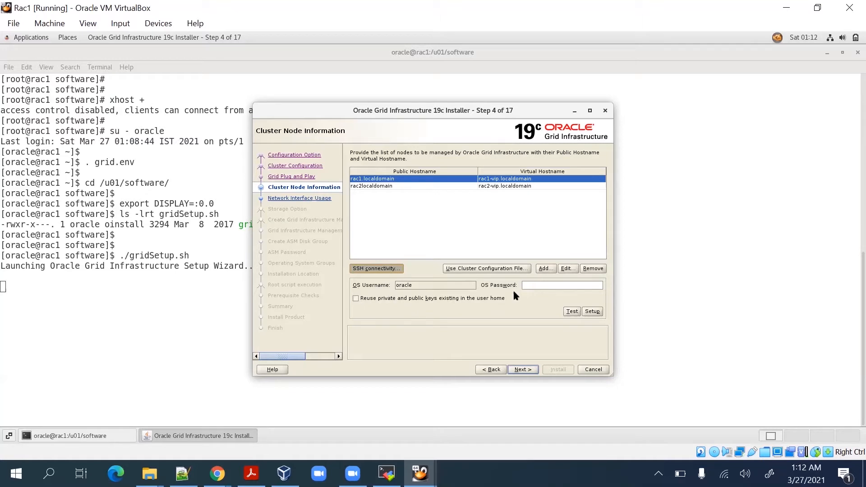
click(531, 286)
click(573, 311)
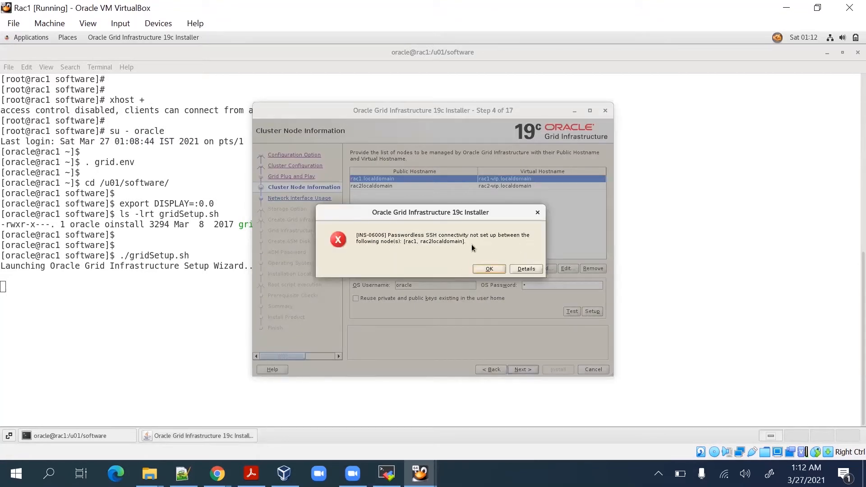
click(489, 270)
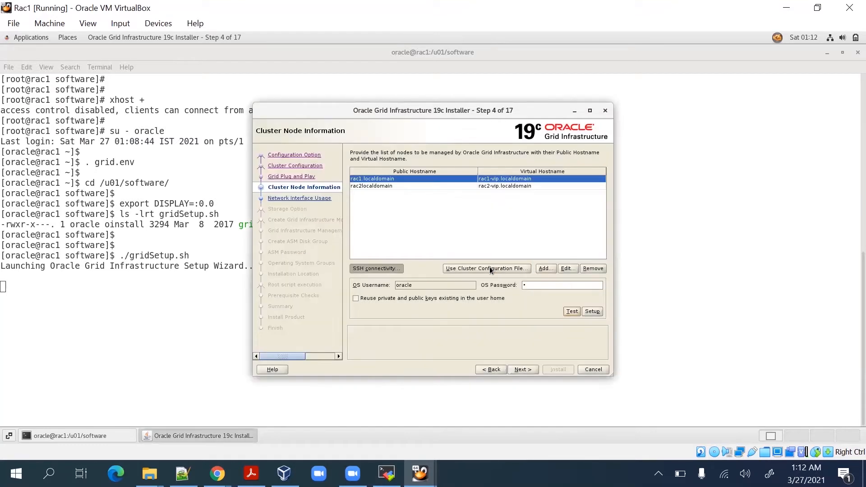
Enable reuse of the private and public keys existing in the user home and try to set up passwordless SSH
click(427, 300)
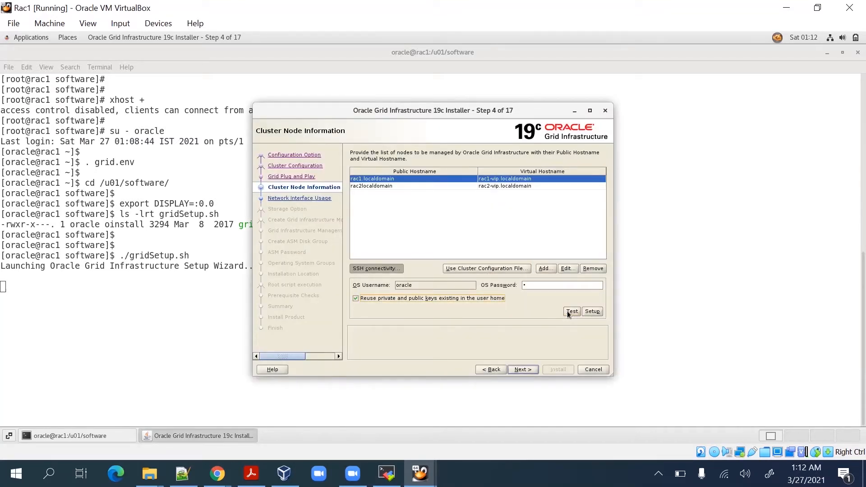
click(585, 310)
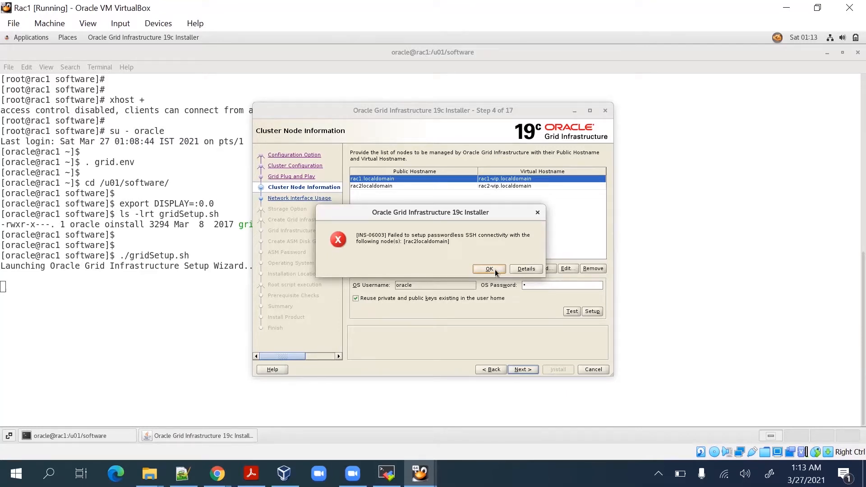
click(489, 269)
Set the second node's public hostname to rac2.localdomain and test the SSH connectivity between the nodes
click(381, 186)
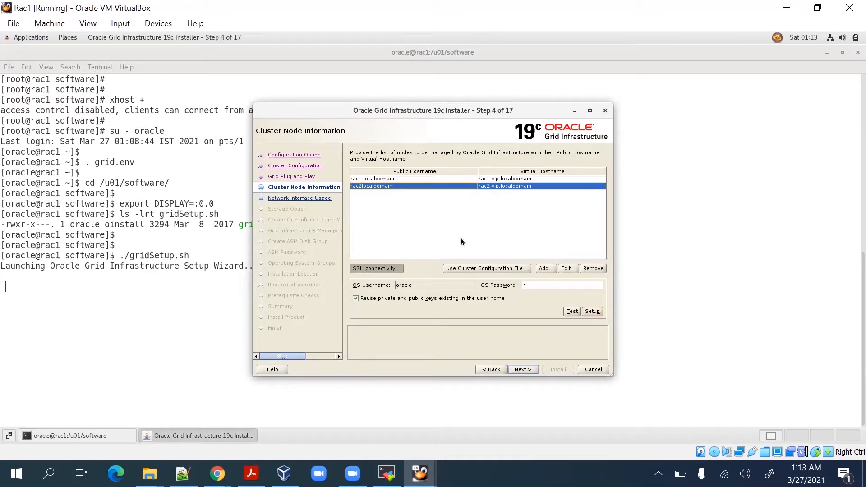
click(567, 268)
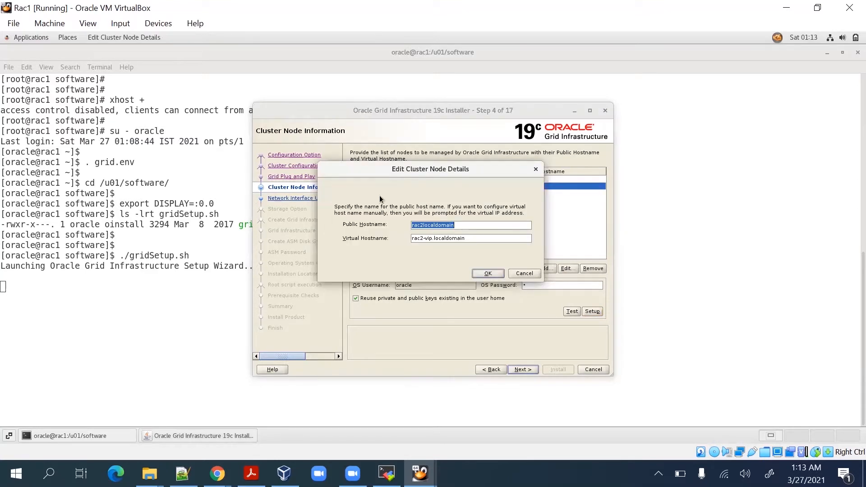
click(424, 225)
text(.)
click(490, 273)
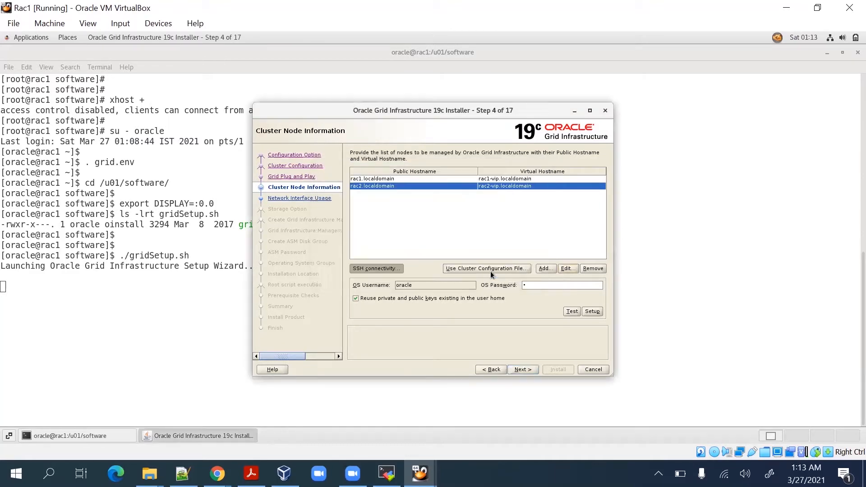
click(572, 312)
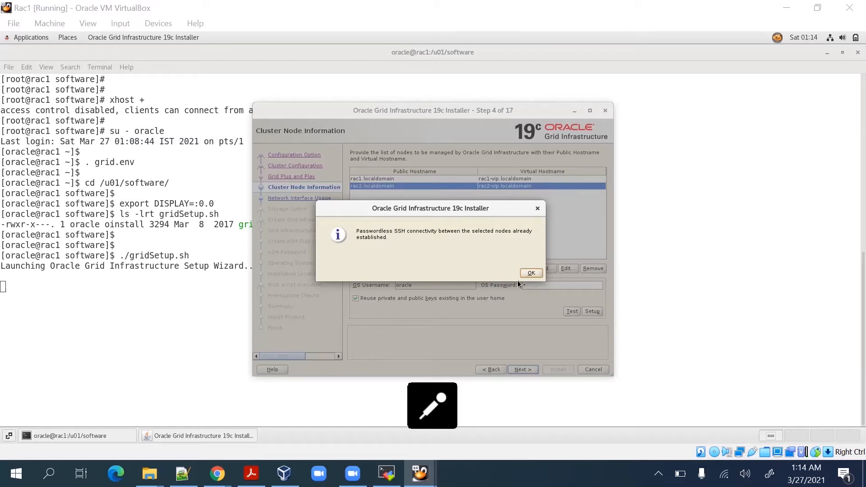
Accept the two cluster nodes and check the network interface instructions in the PDF installation guide
click(531, 274)
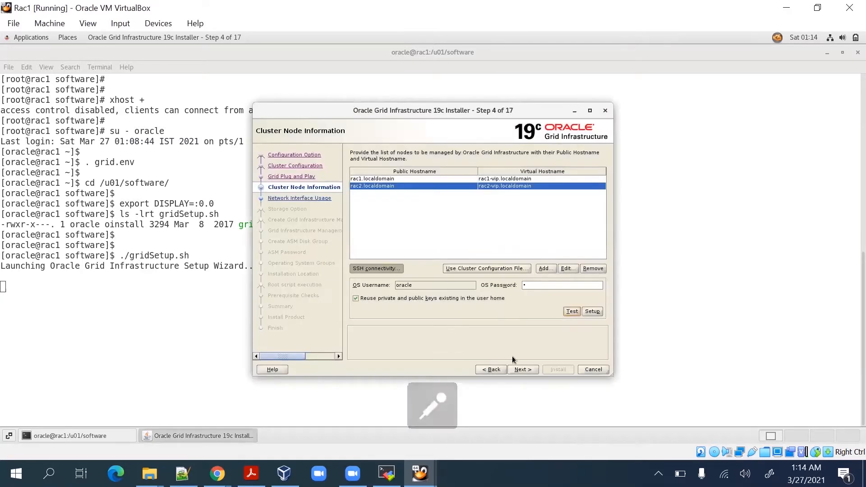
click(523, 369)
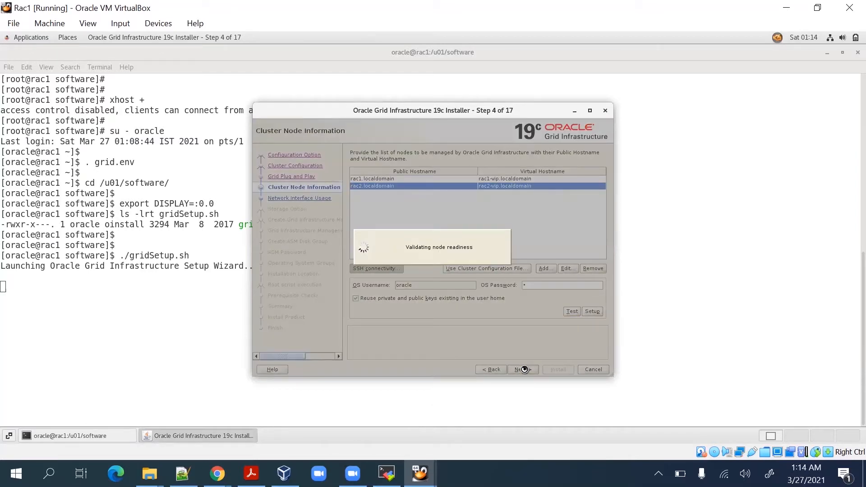
click(251, 474)
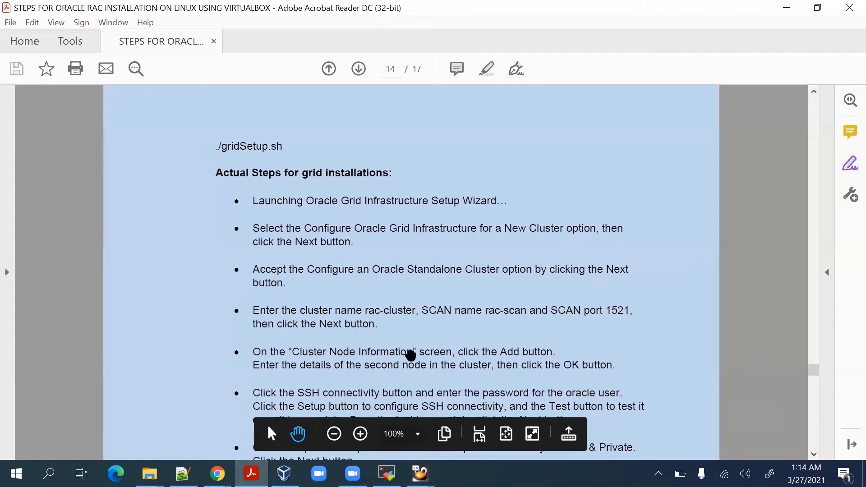
scroll(442, 352, down, 4)
scroll(286, 275, down, 2)
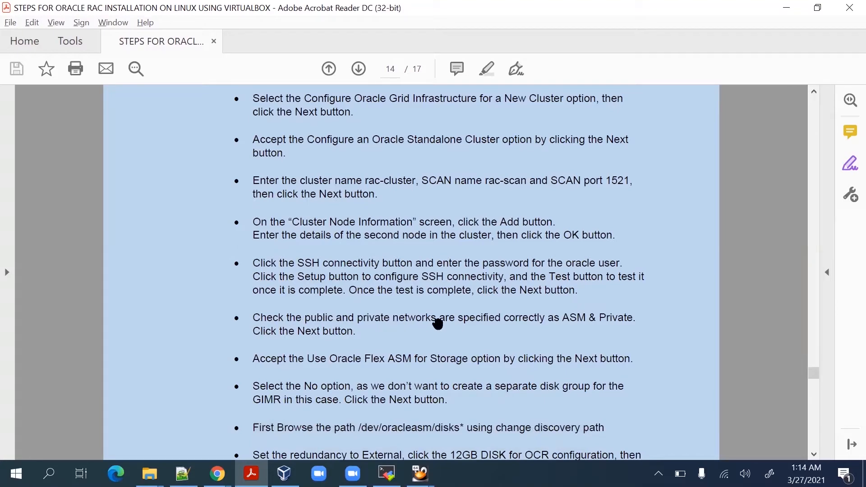
key(alt+Tab)
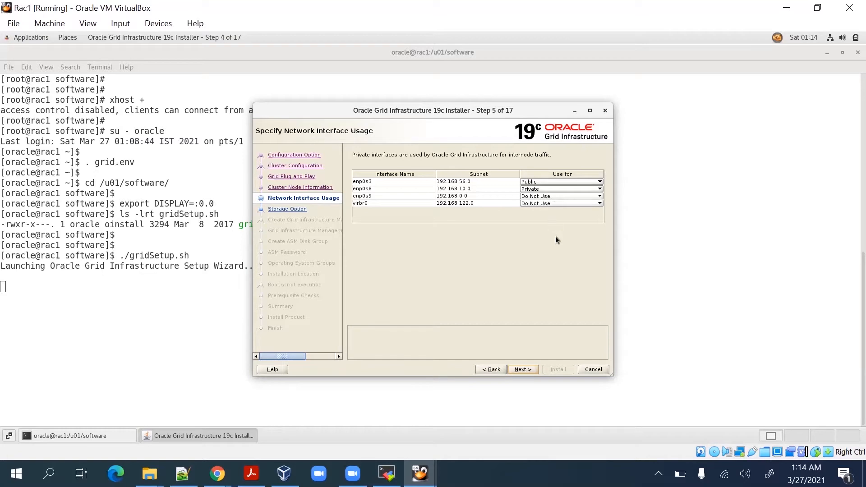
Try to use Oracle Flex ASM for storage with the default interface usage, and return to the network interface settings
click(522, 369)
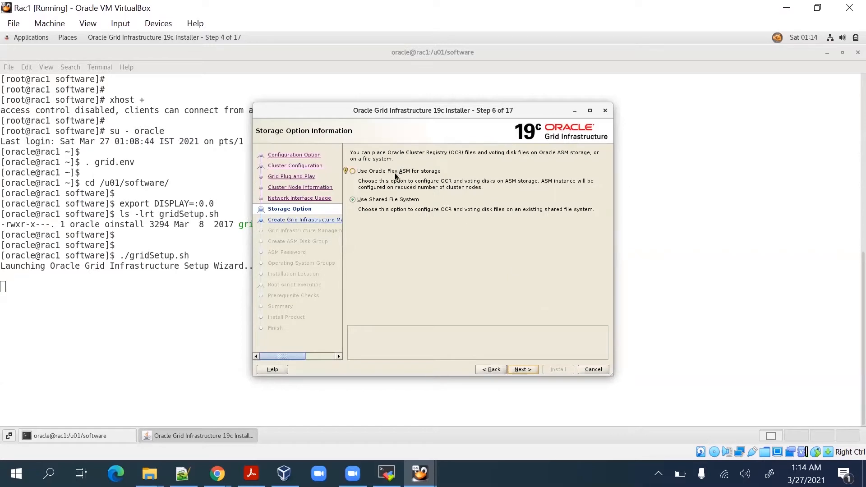
click(395, 173)
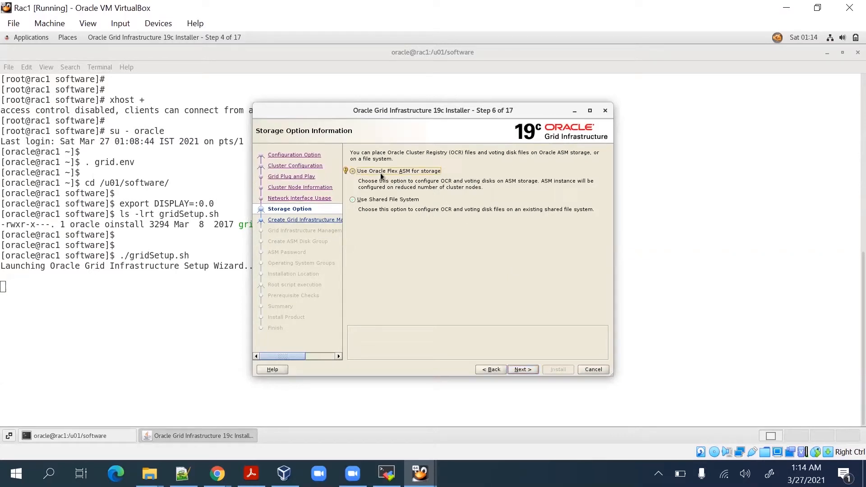
click(523, 369)
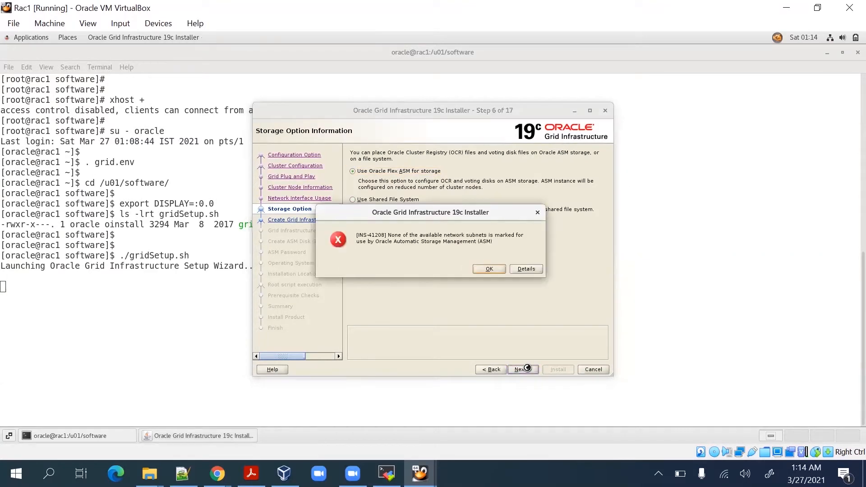
click(489, 269)
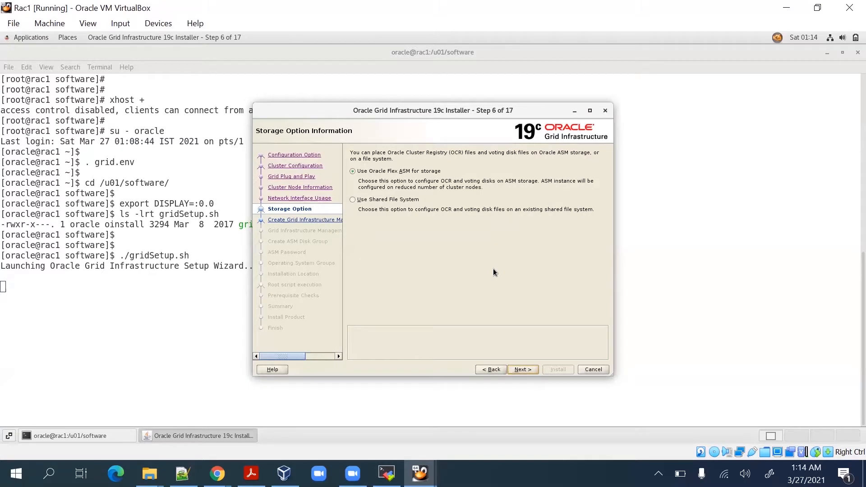
click(402, 201)
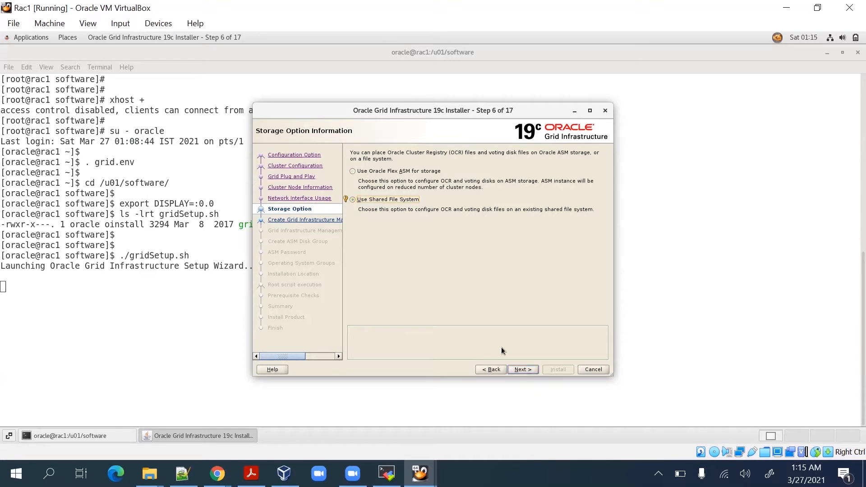
click(496, 370)
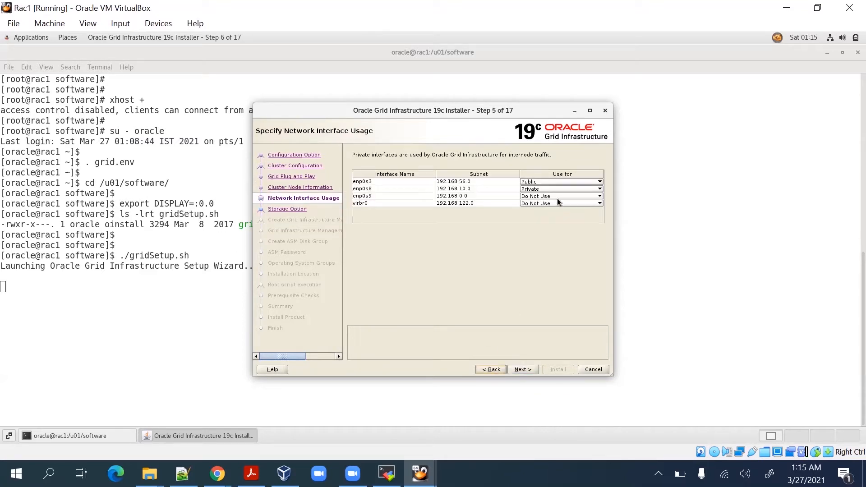
Set the use of interface enp0s8 to ASM & Private and choose Oracle Flex ASM for storage
click(562, 189)
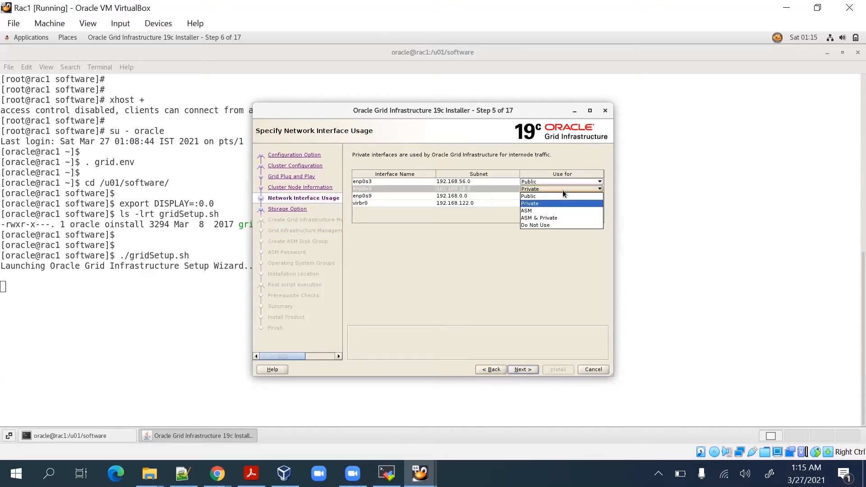
click(559, 218)
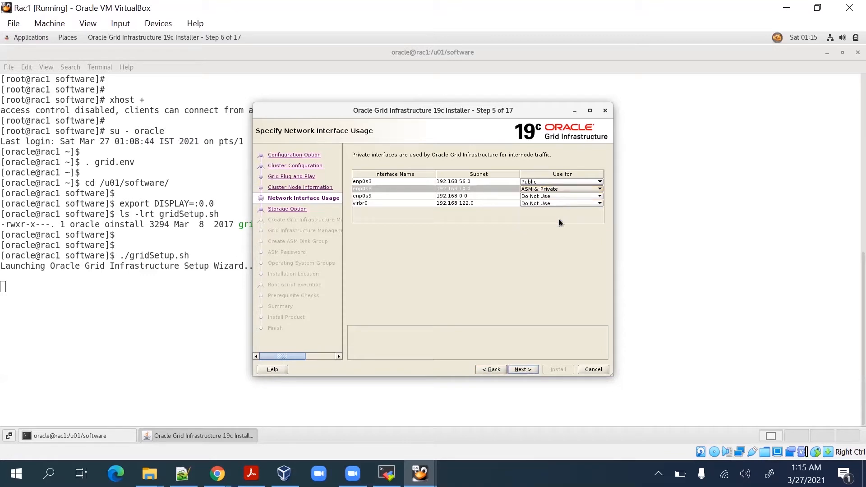
click(524, 368)
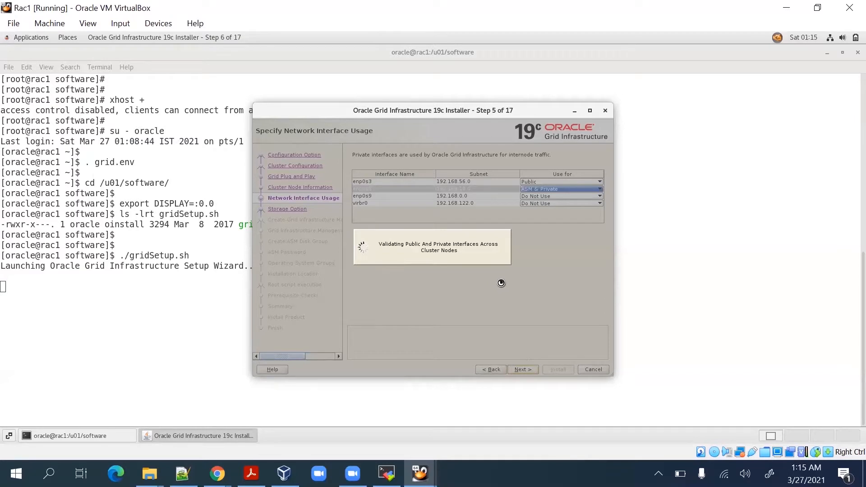
click(416, 172)
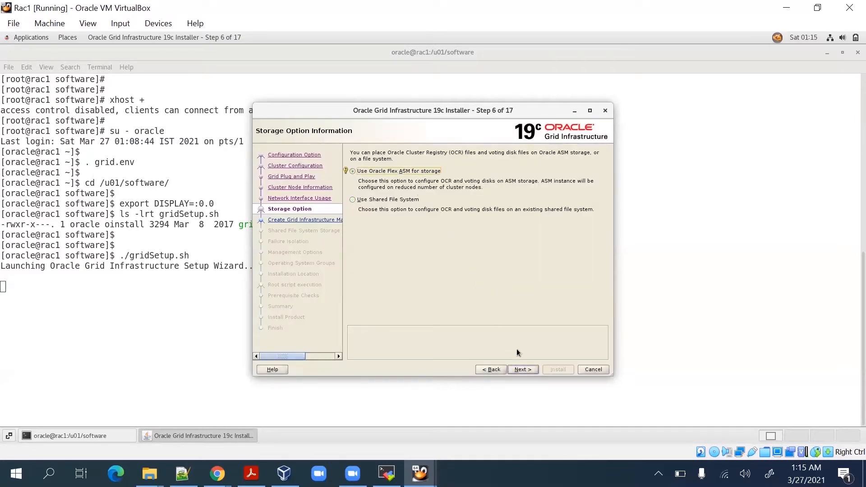
click(522, 369)
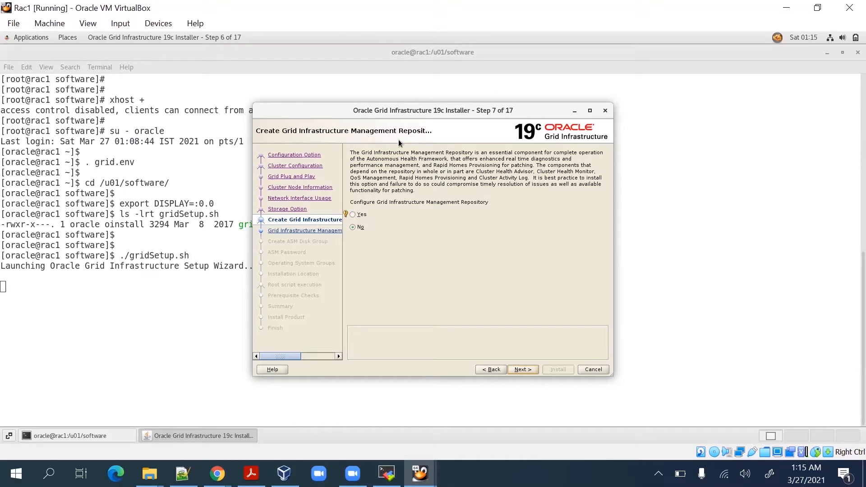
Consult the PDF guide and continue without configuring the Grid Infrastructure Management Repository
click(251, 473)
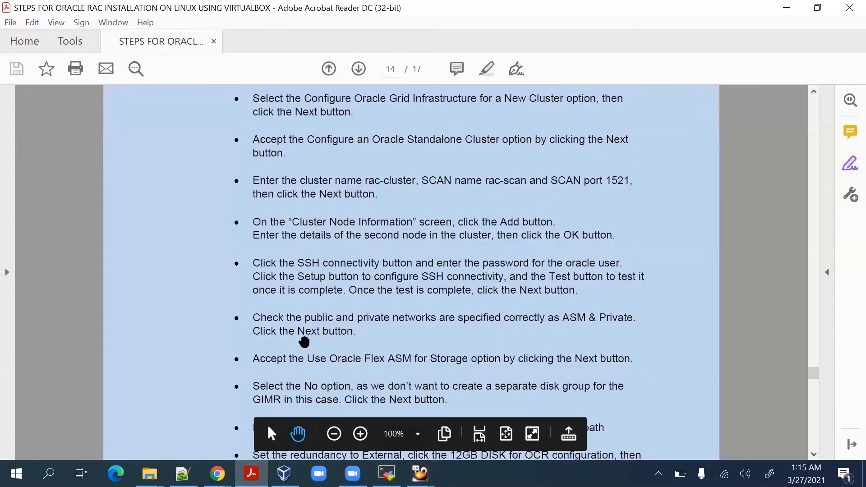
scroll(304, 342, down, 5)
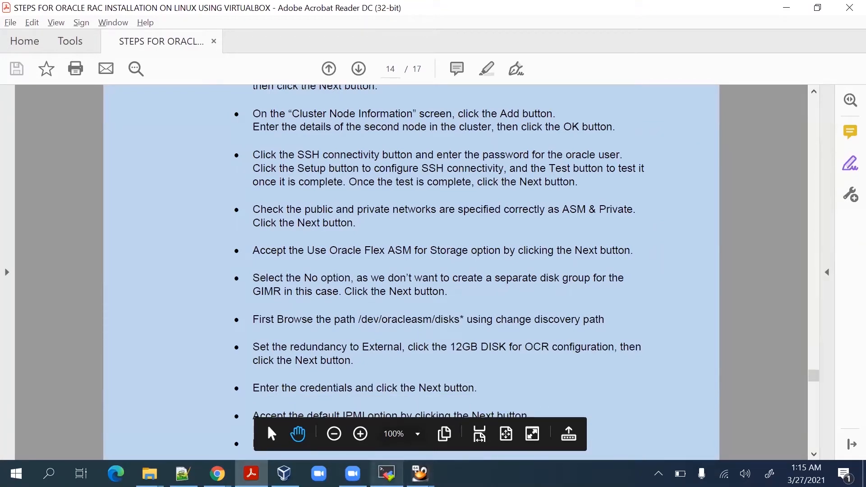
mouse_move(387, 473)
click(348, 413)
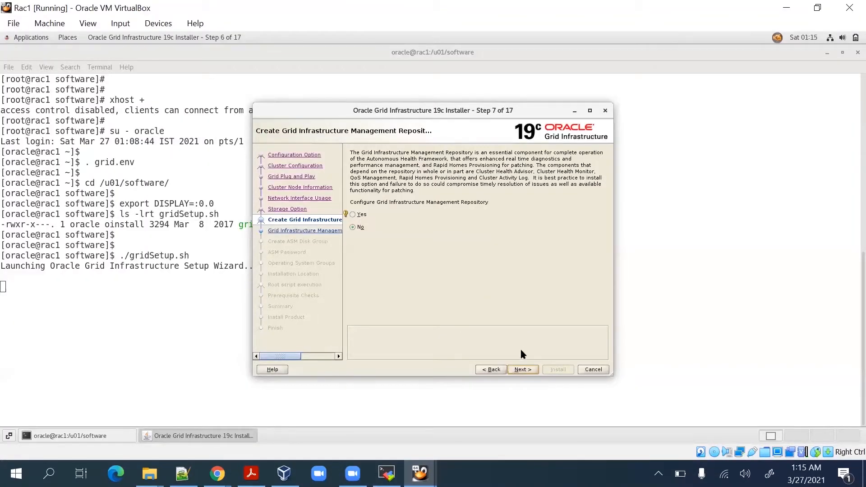
click(523, 370)
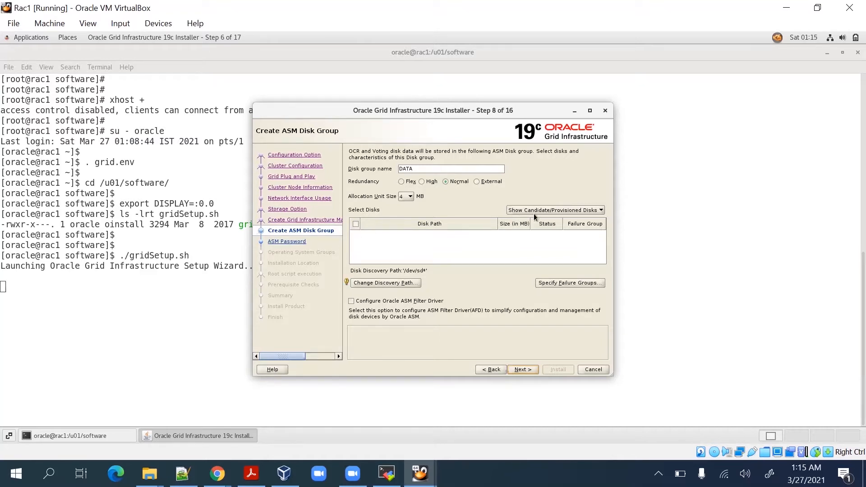
Set the disk discovery path to /dev/oracleasm/disks*, copying it from the PDF installation guide
click(400, 287)
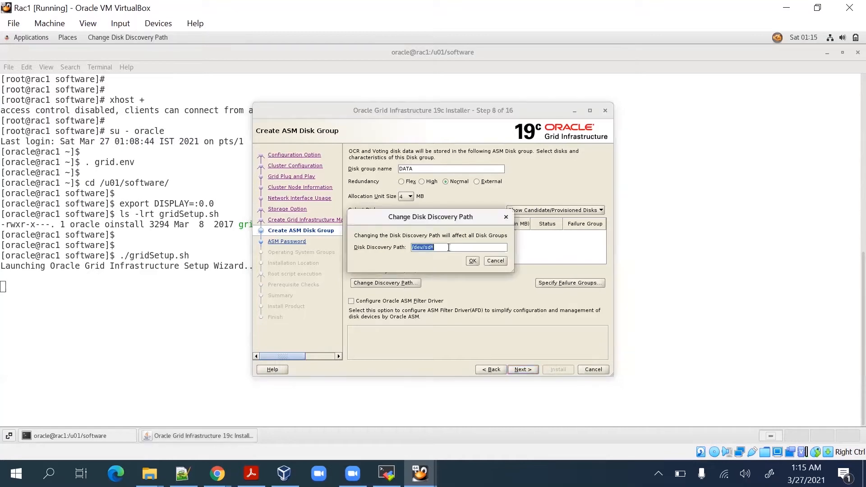
click(448, 247)
click(251, 473)
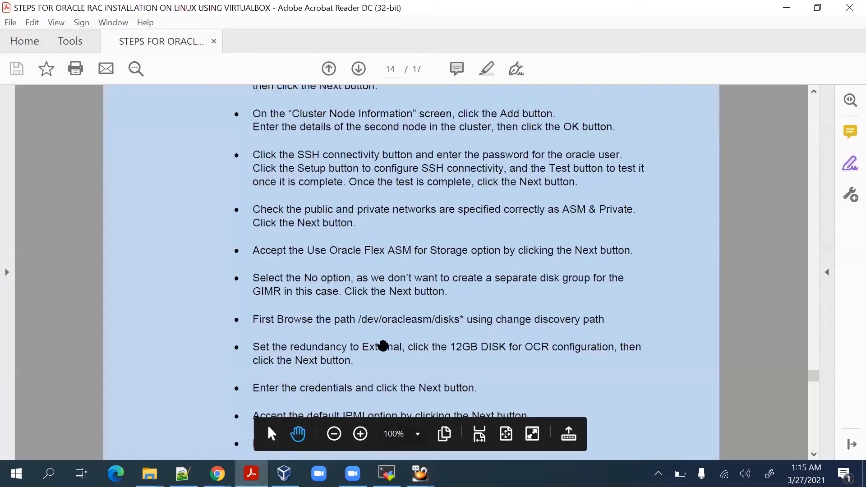
scroll(378, 351, down, 1)
scroll(377, 350, down, 3)
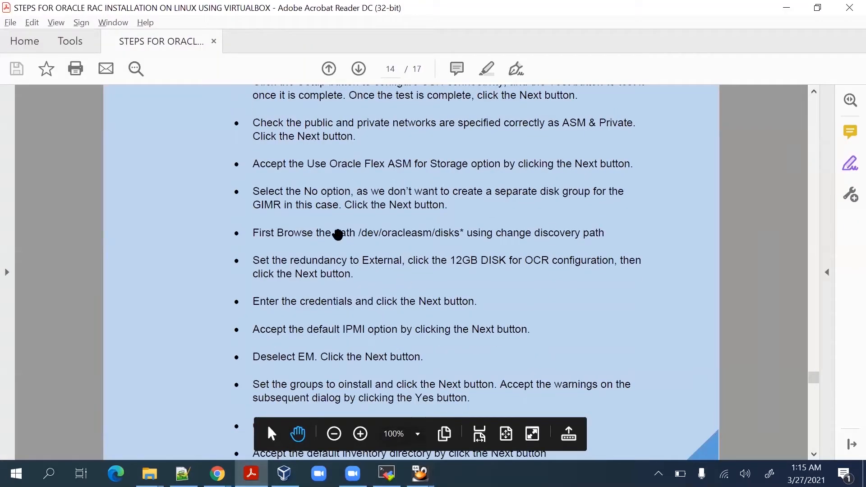
drag(358, 232, 461, 234)
click(477, 247)
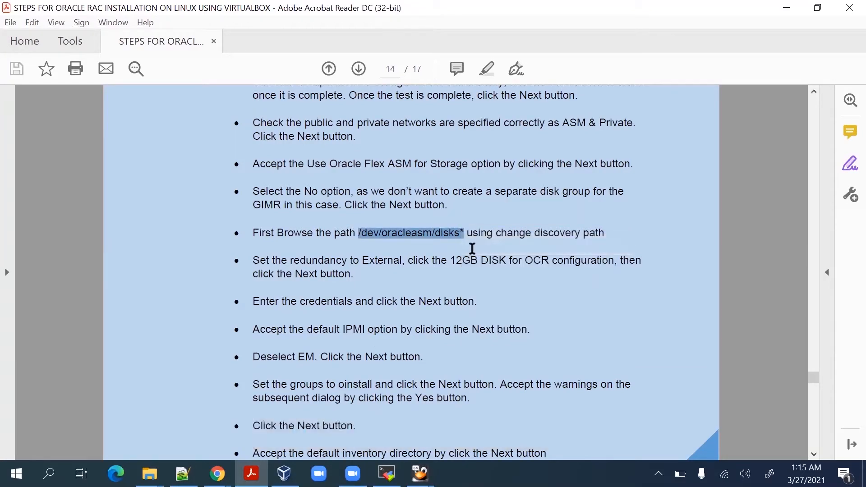
key(alt+Tab)
drag(412, 249, 409, 250)
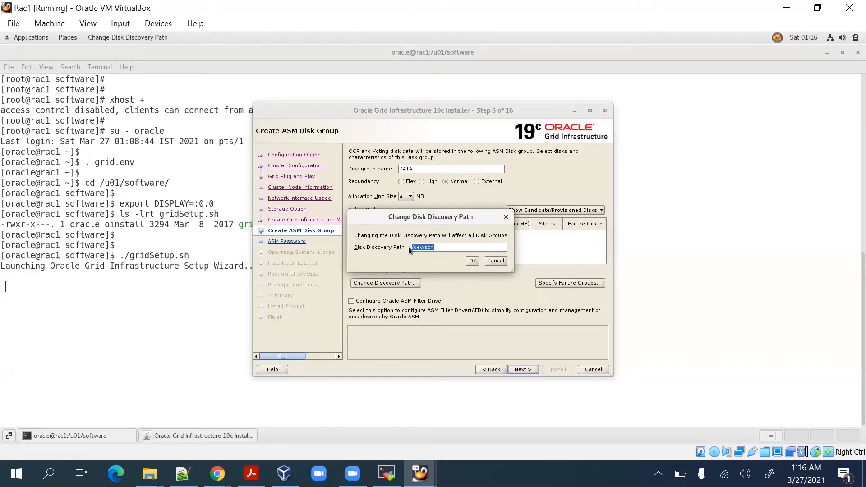
key(ctrl+v)
click(474, 260)
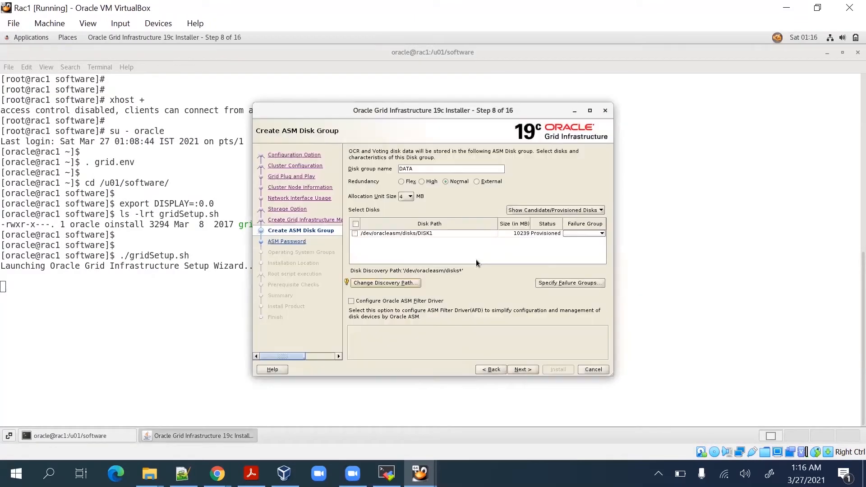
Define the ASM disk group OCRVOT with External redundancy, using the disk /dev/oracleasm/disks/DISK1
click(355, 234)
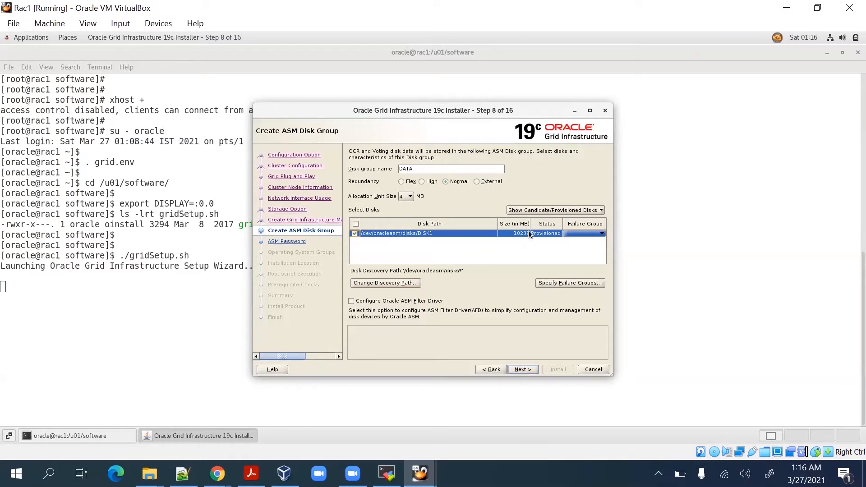
click(419, 170)
key(alt+Tab)
key(alt+Tab)
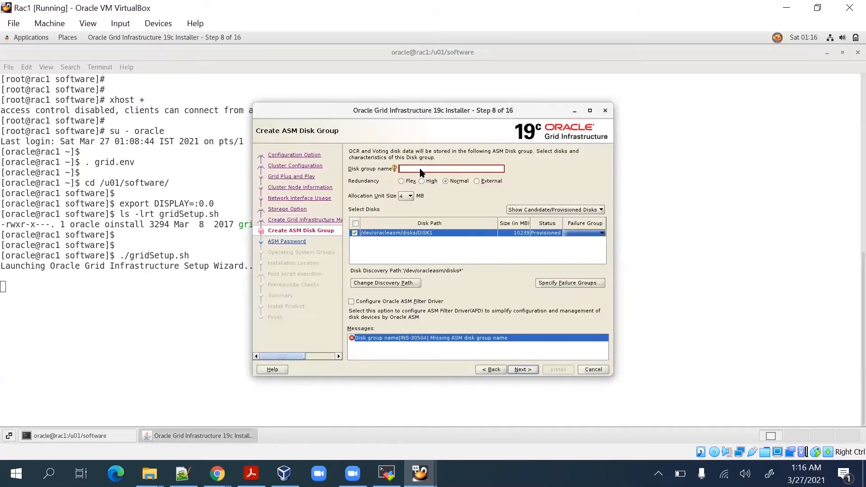
click(252, 473)
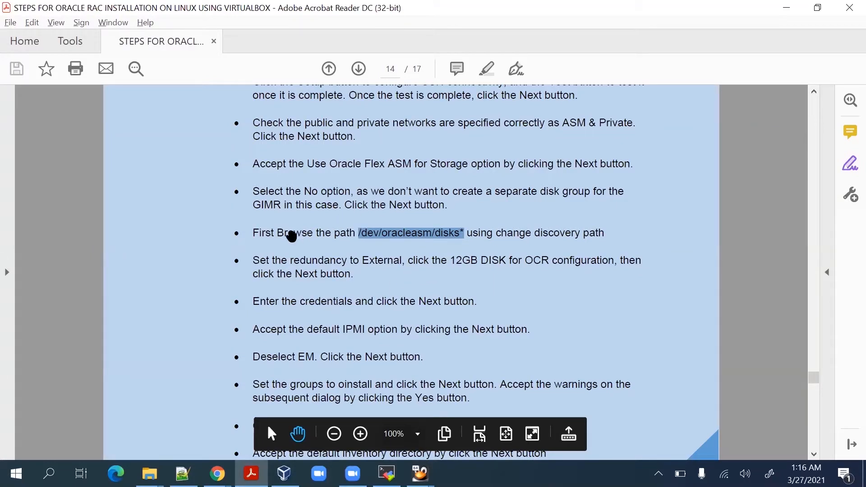
scroll(413, 319, down, 2)
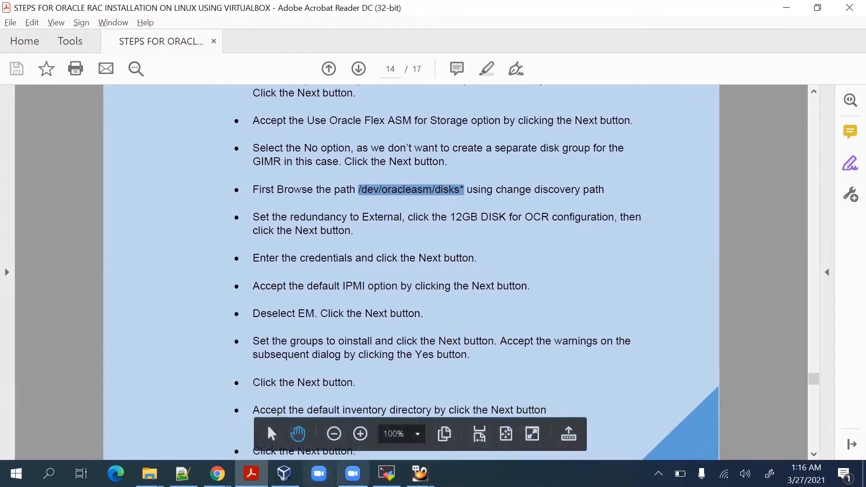
mouse_move(419, 472)
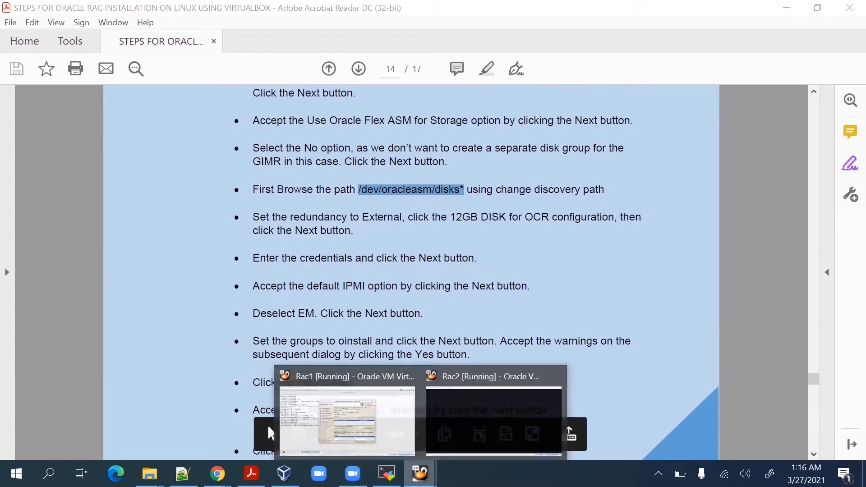
click(397, 419)
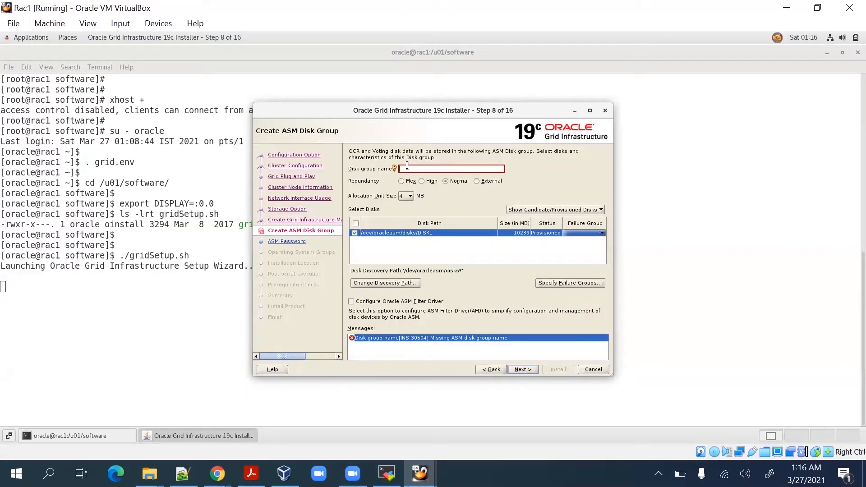
text(OCRVOT)
click(476, 181)
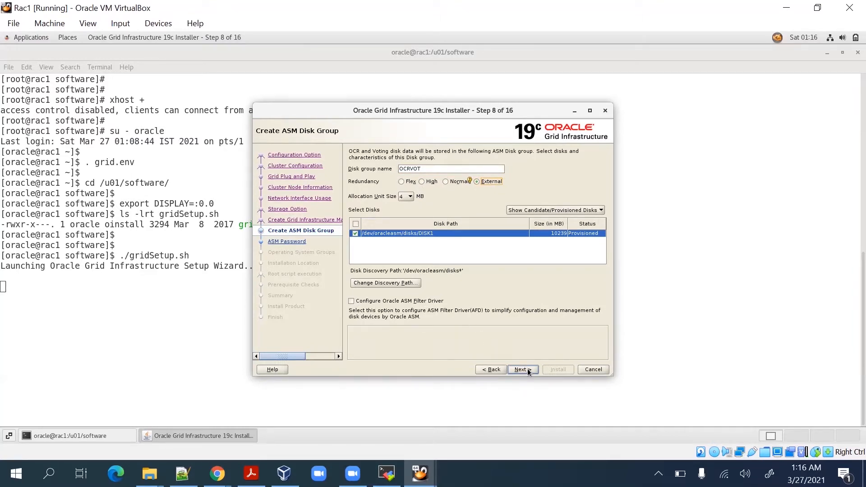
Edit the ending of the disk group name and accept the ASM disk group settings
click(445, 168)
key(BackSpace)
key(BackSpace)
click(524, 370)
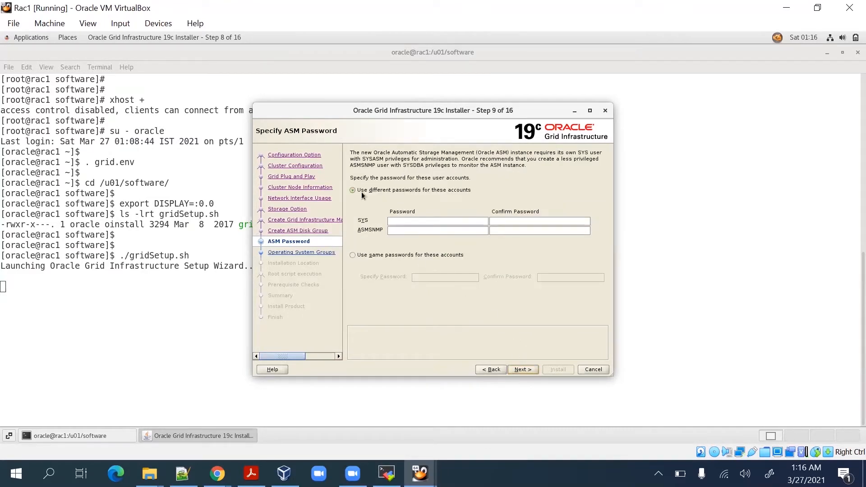
Use the same password for the SYS and ASMSNMP accounts, enter and confirm the ASM password, and accept it despite the recommended standards
click(384, 255)
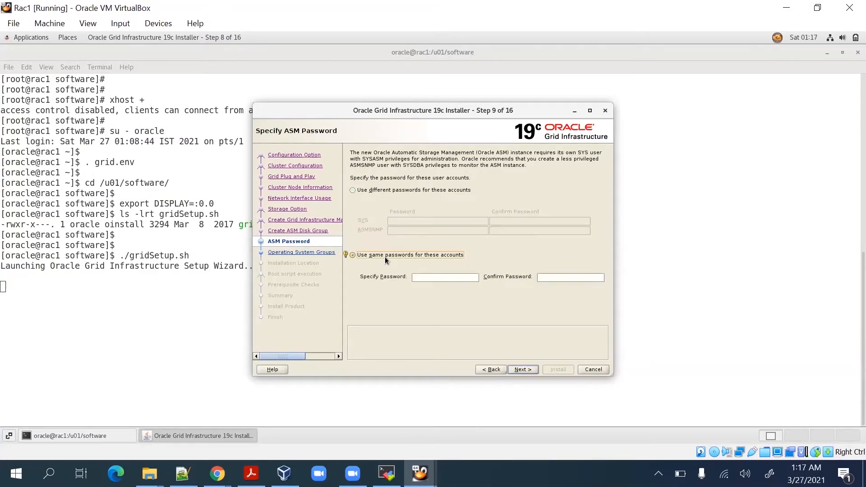
click(421, 276)
text(•••)
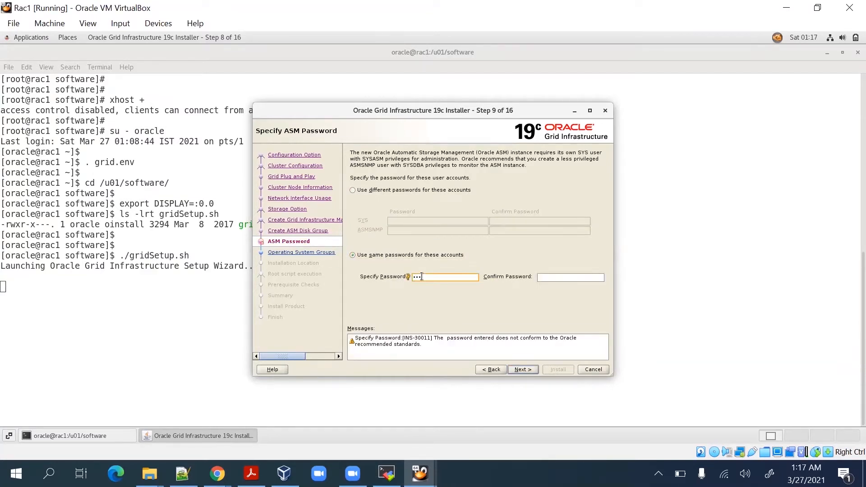
text(•••)
click(523, 370)
click(452, 273)
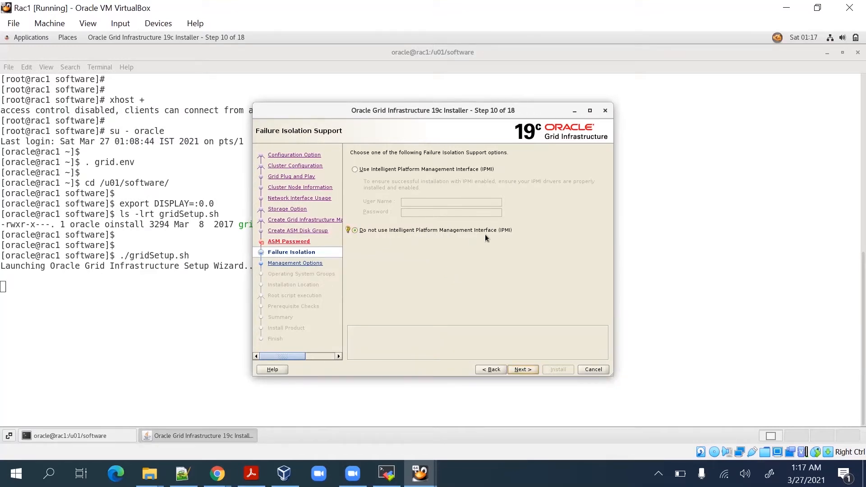
Continue without Intelligent Platform Management Interface and without registering with Enterprise Manager Cloud Control
click(523, 370)
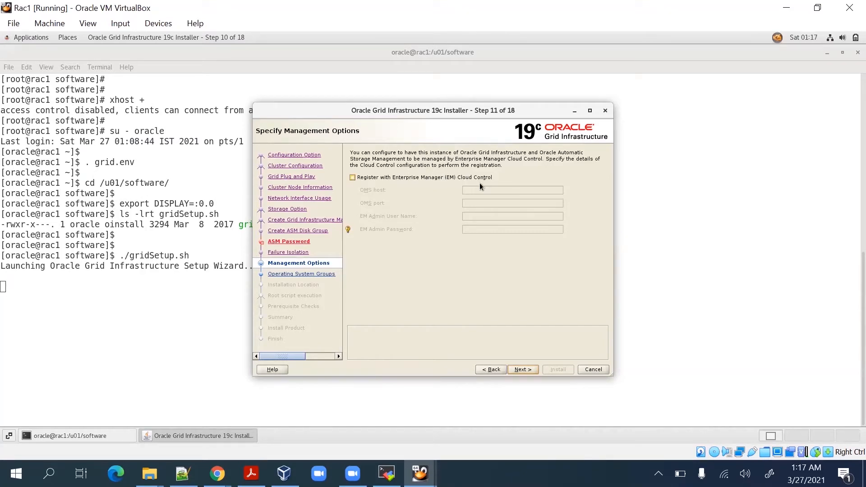
click(533, 368)
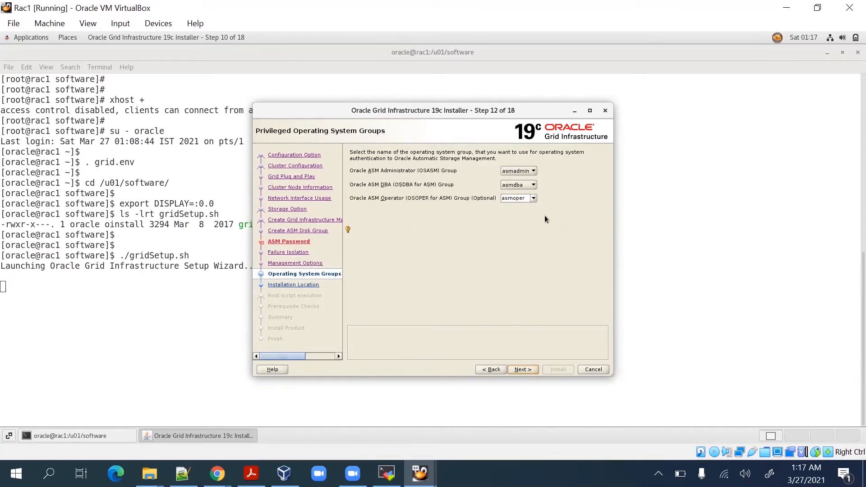
Set the OSASM, OSDBA for ASM and OSOPER for ASM groups all to oinstall and agree to continue
click(525, 171)
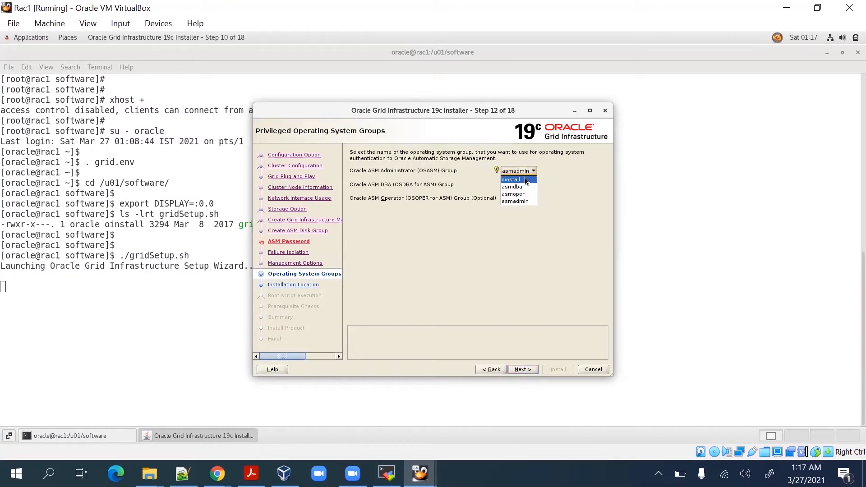
click(527, 183)
click(528, 183)
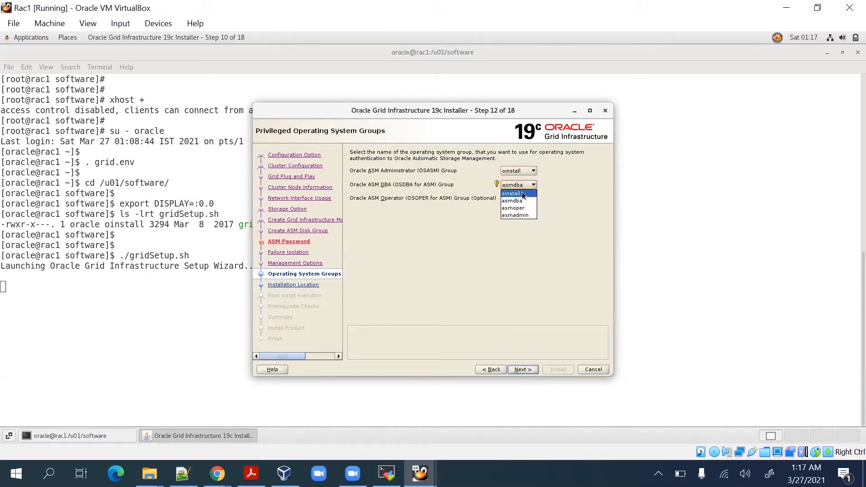
click(515, 192)
click(532, 199)
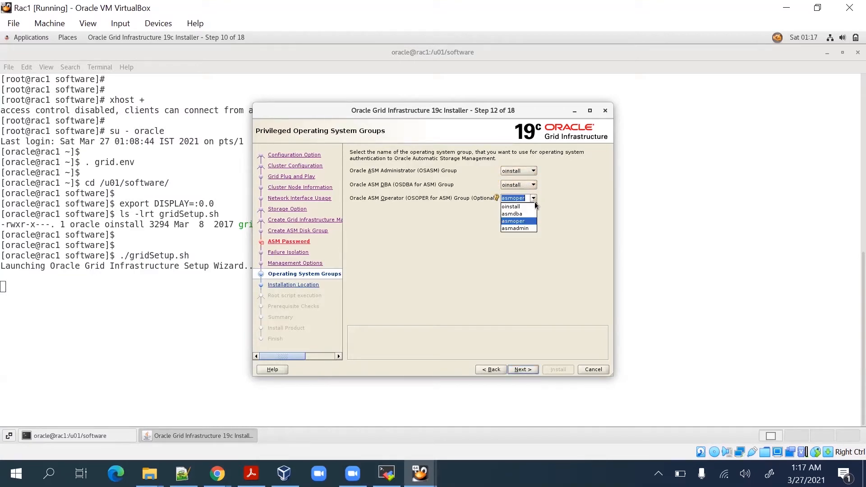
click(530, 207)
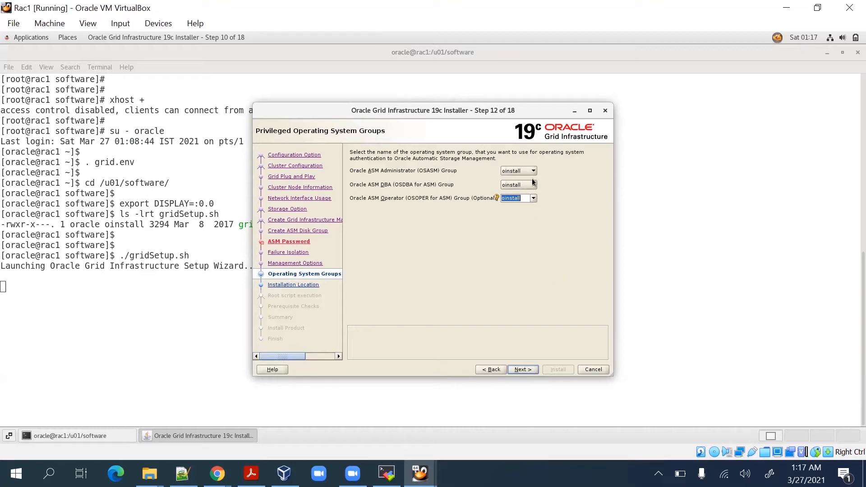
click(524, 370)
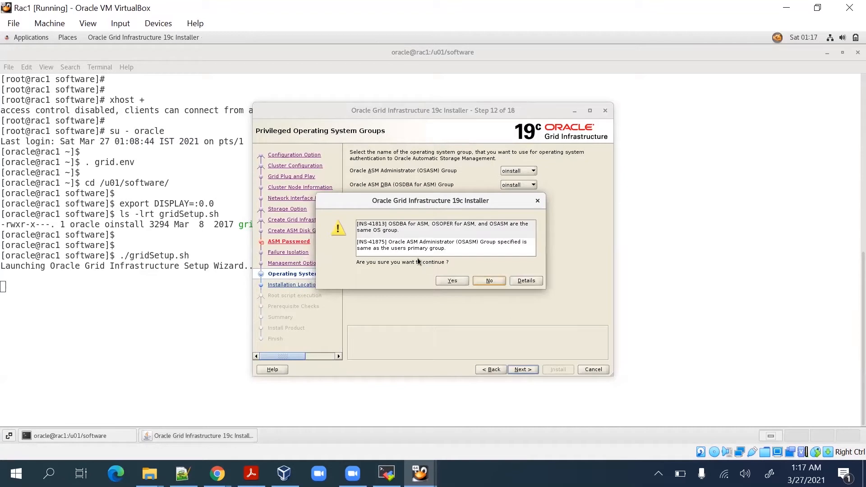
click(452, 280)
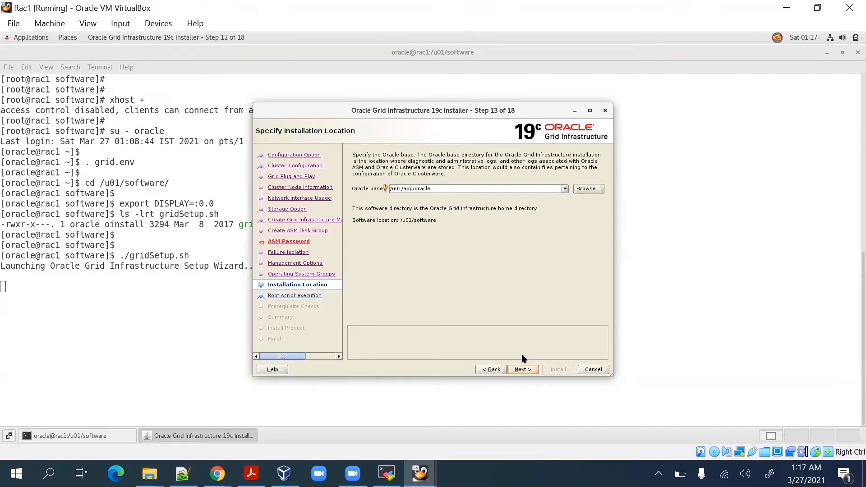
Accept Oracle base /u01/app/oracle and inventory directory /u01/app/oraInventory, leaving automatic execution of the root configuration scripts off
click(518, 369)
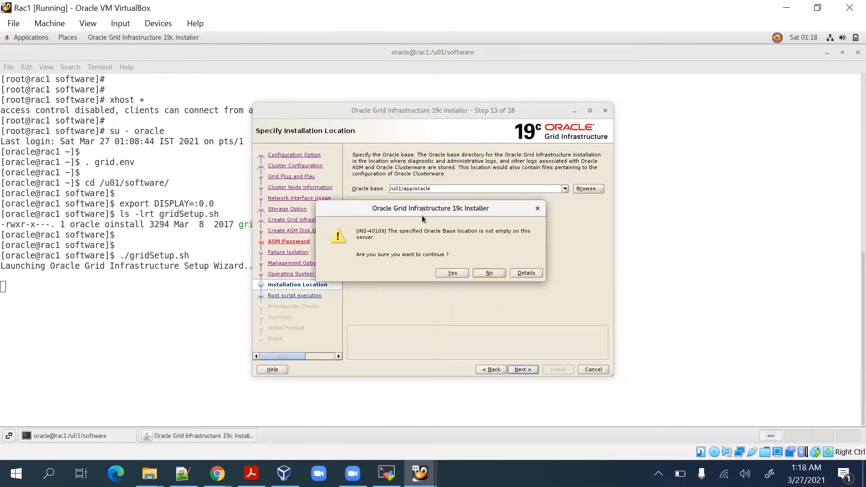
click(459, 274)
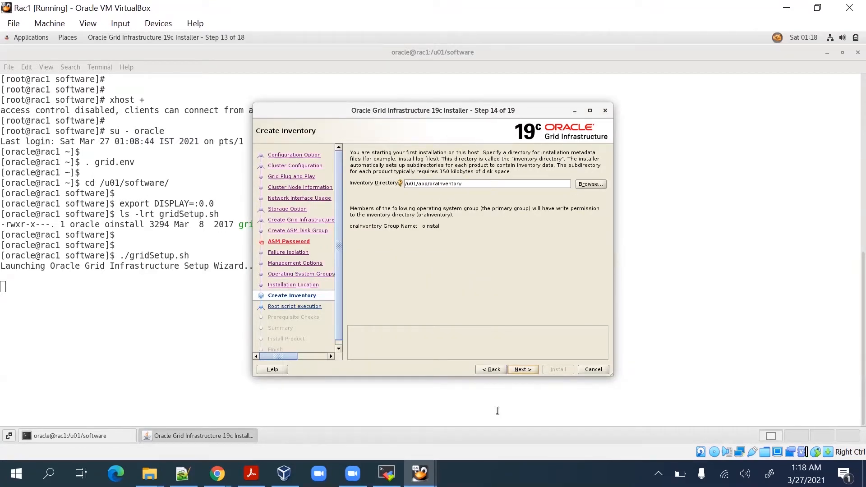
click(525, 369)
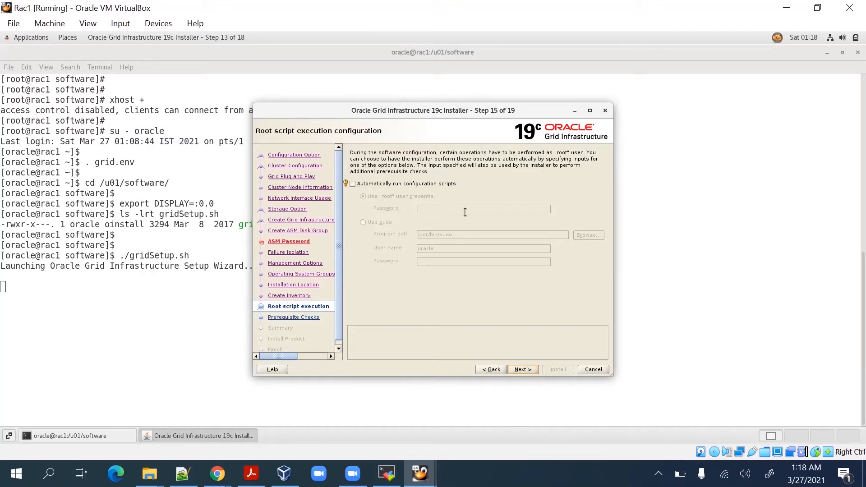
click(525, 369)
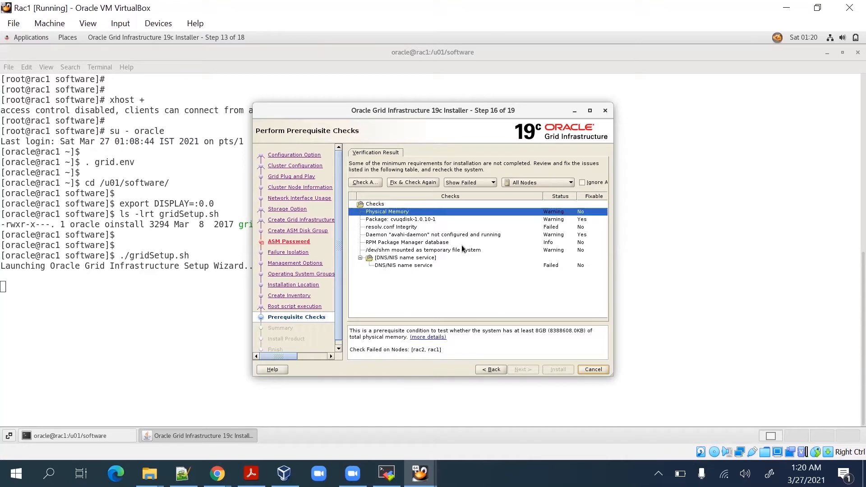
Ignore all failed prerequisite checks and agree to continue to the summary
click(582, 182)
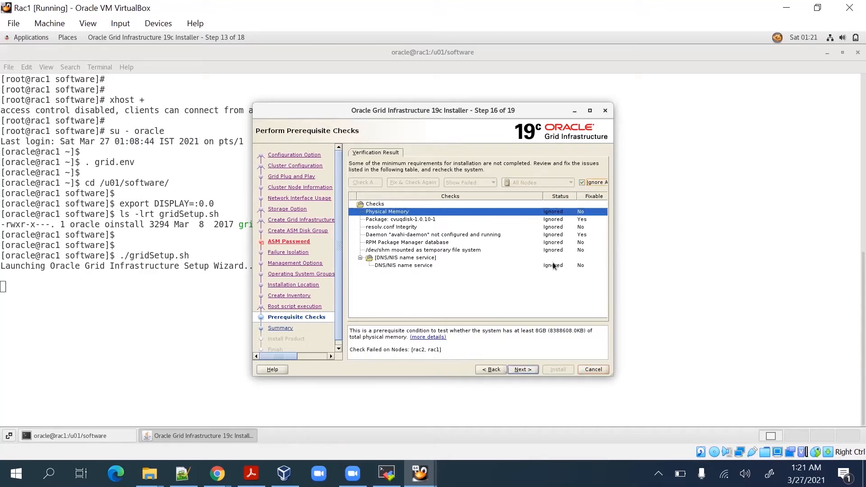
click(523, 370)
click(451, 273)
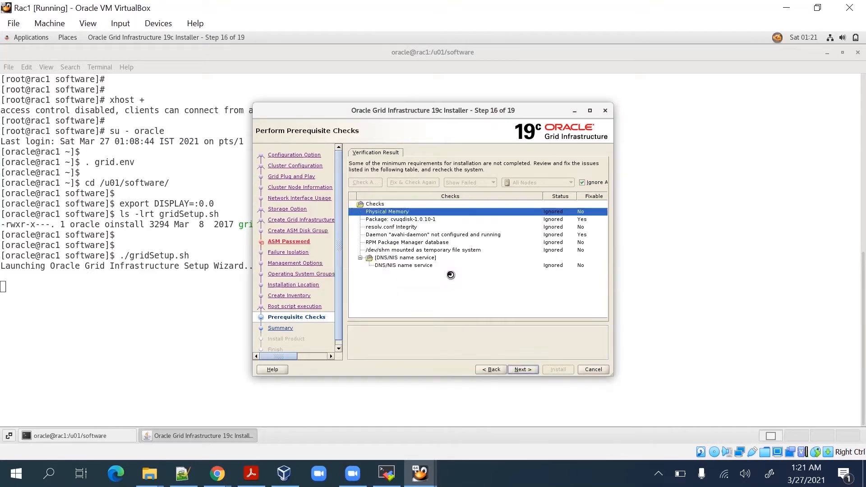
Review the installation summary and start the Grid Infrastructure installation
scroll(545, 270, down, 2)
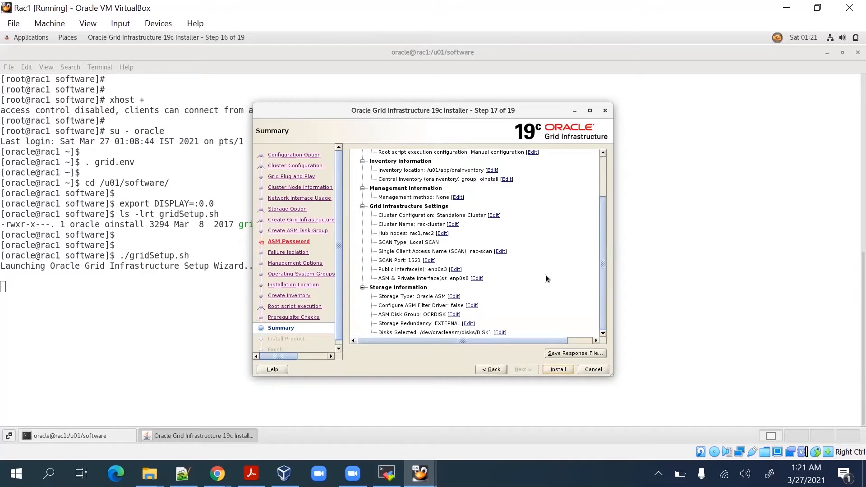
scroll(546, 275, up, 2)
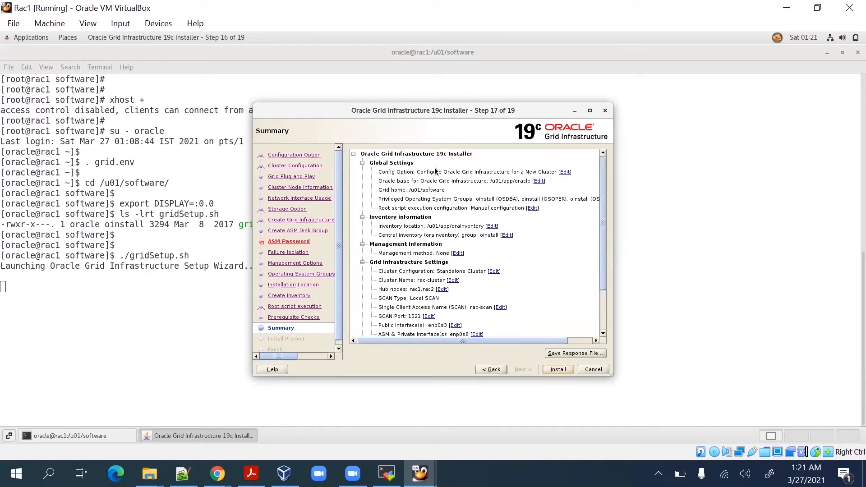
click(559, 369)
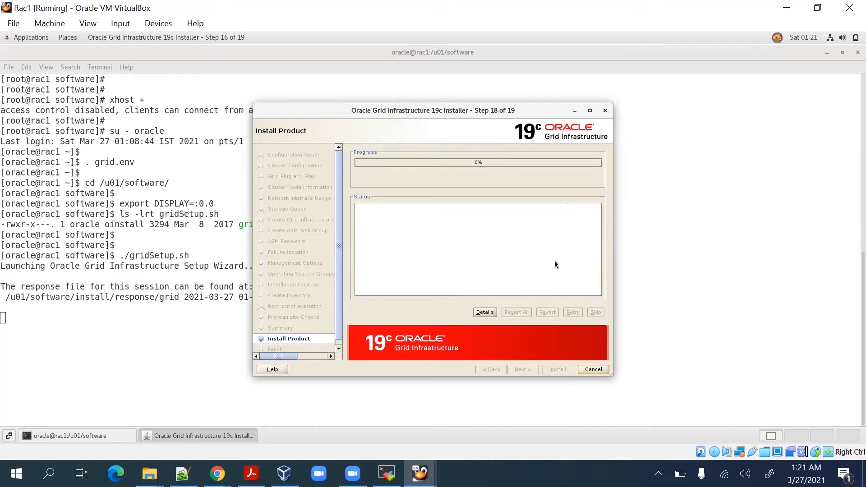
Open the detailed installation log and move its window clear of the progress and status list
click(484, 313)
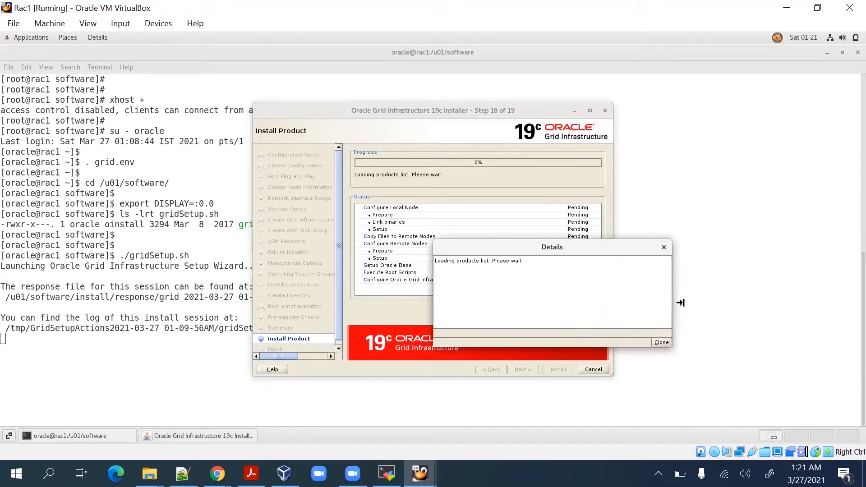
drag(582, 247, 679, 303)
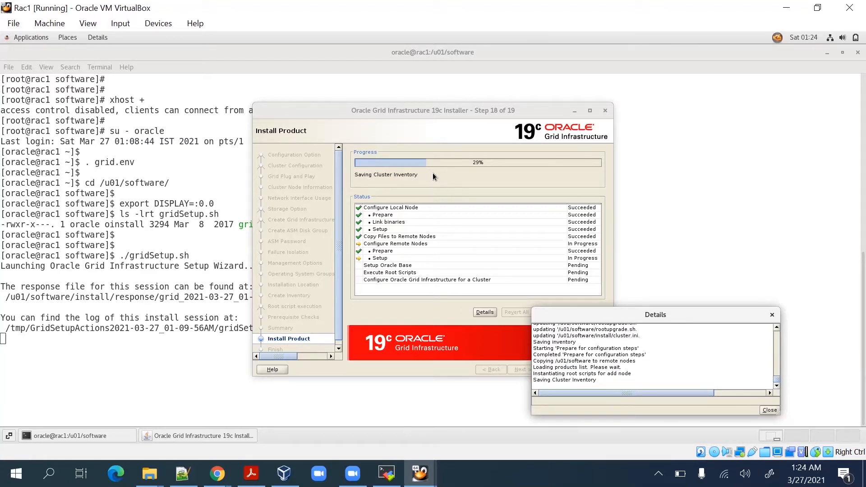
key(XF86AudioMicMute)
key(XF86AudioMicMute)
drag(663, 319, 653, 315)
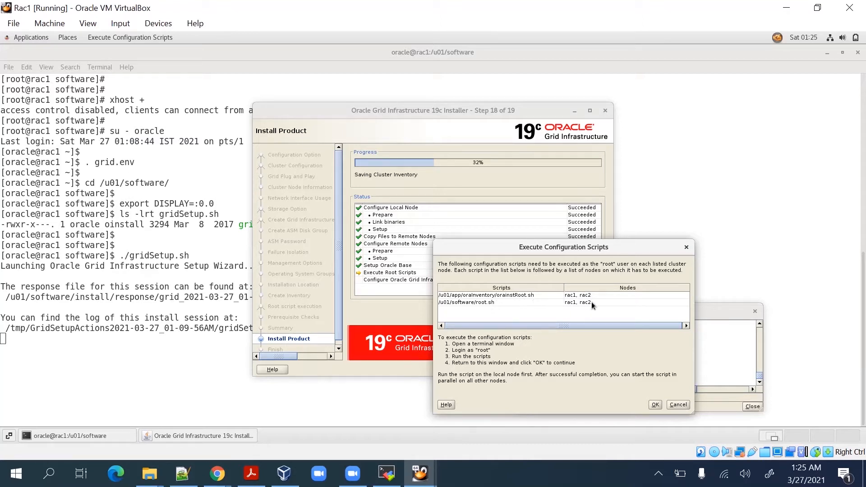
Copy the orainstRoot.sh path from the configuration scripts list and run /u01/app/oraInventory/orainstRoot.sh as root on rac1 in a new terminal tab
double_click(543, 296)
key(ctrl+c)
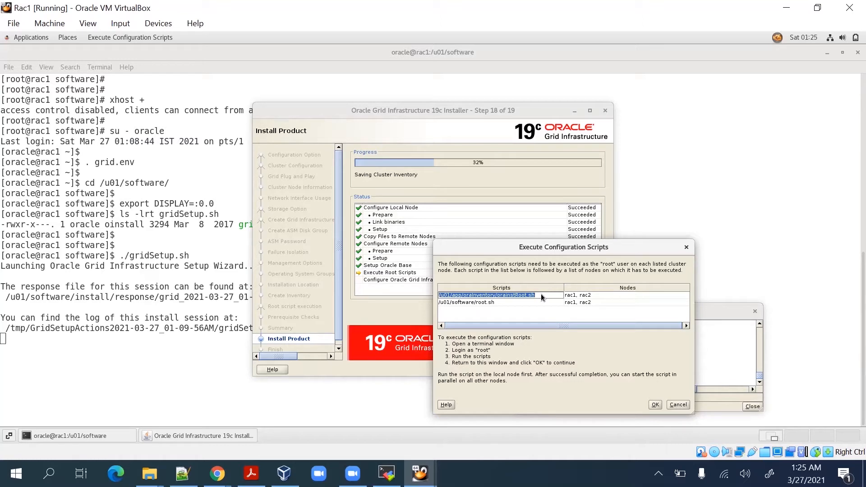
click(109, 436)
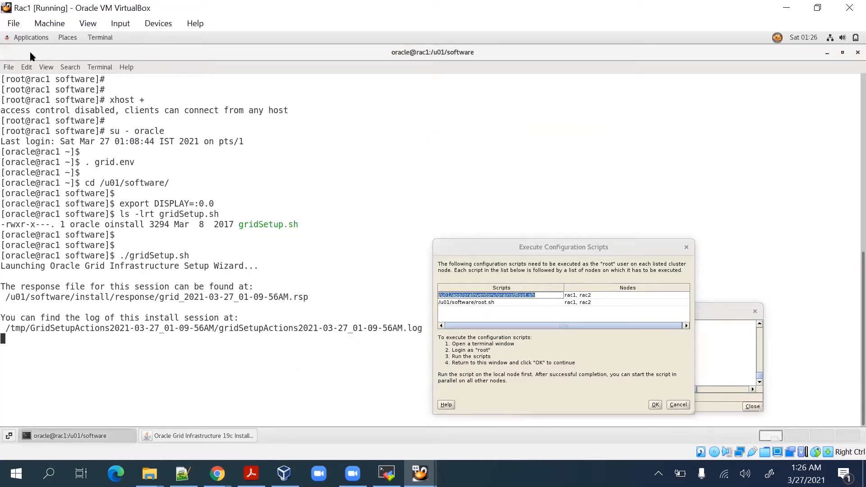
click(9, 67)
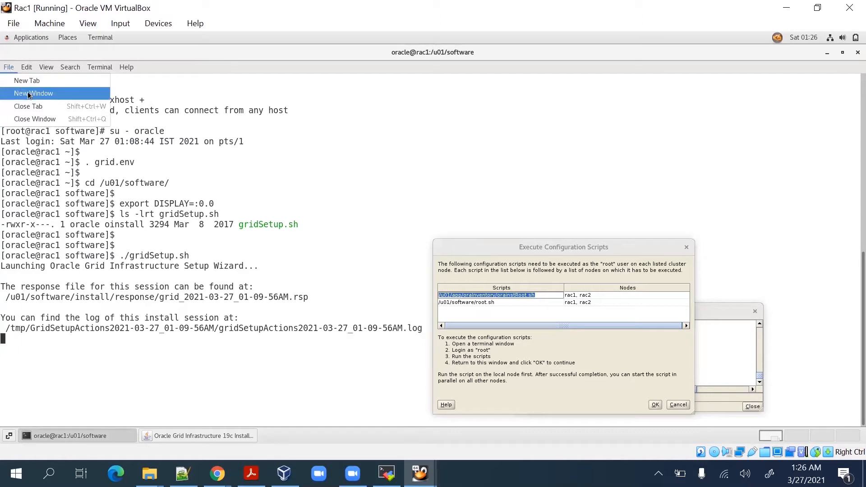
click(32, 81)
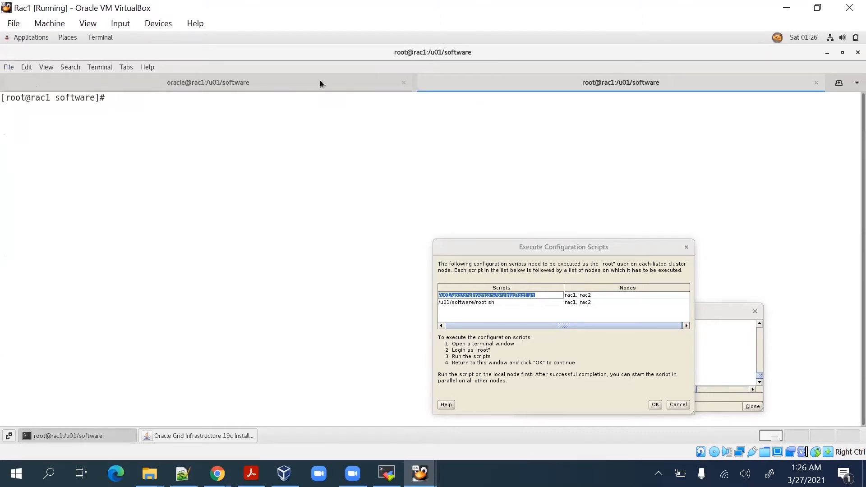
right_click(202, 113)
click(223, 146)
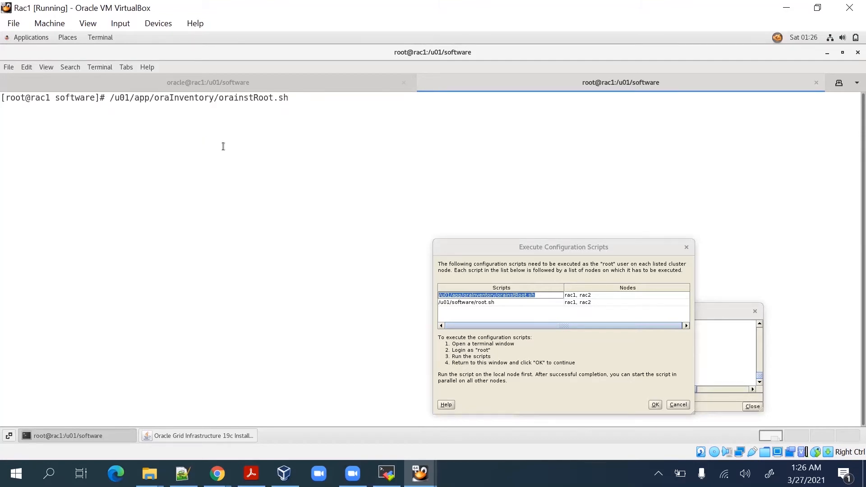
key(Return)
key(Return)
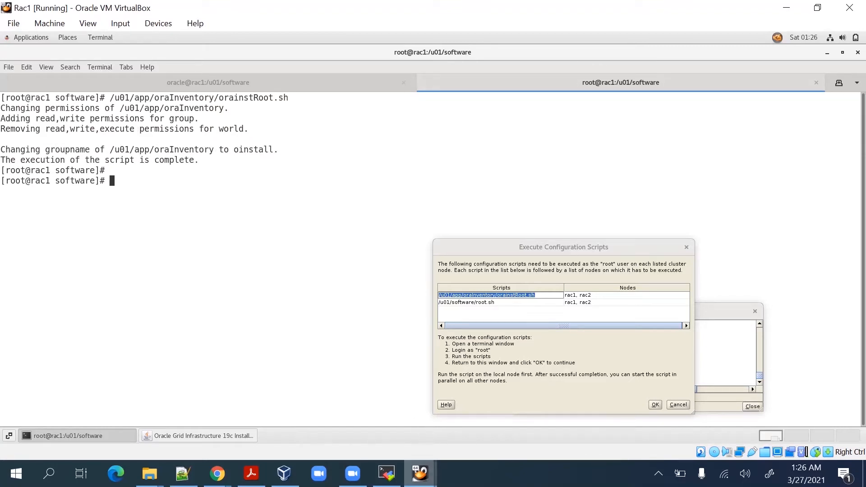
Switch to the rac2 root session in MobaXterm, begin an sh command, and check the orainstRoot.sh path in the configuration scripts list on rac1
mouse_move(419, 473)
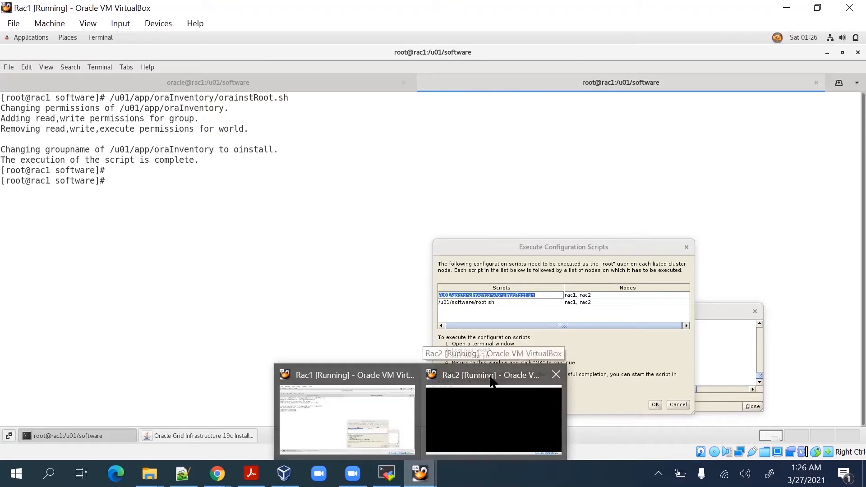
click(386, 473)
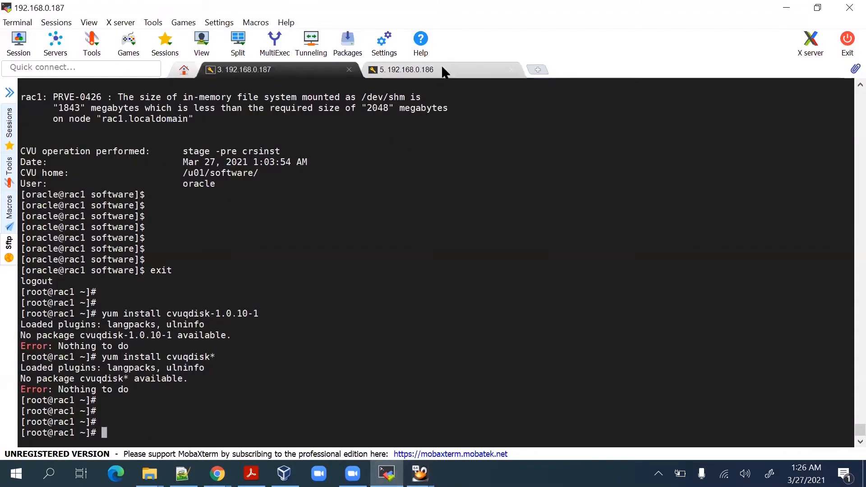
click(442, 68)
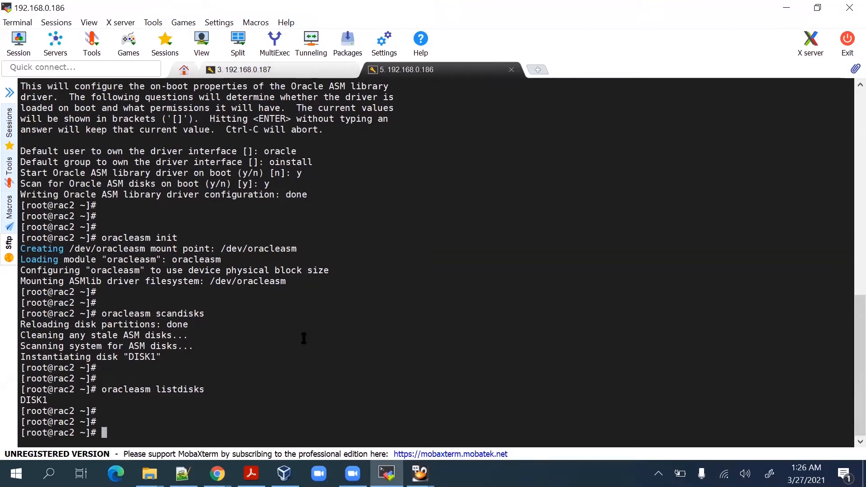
text(sh /)
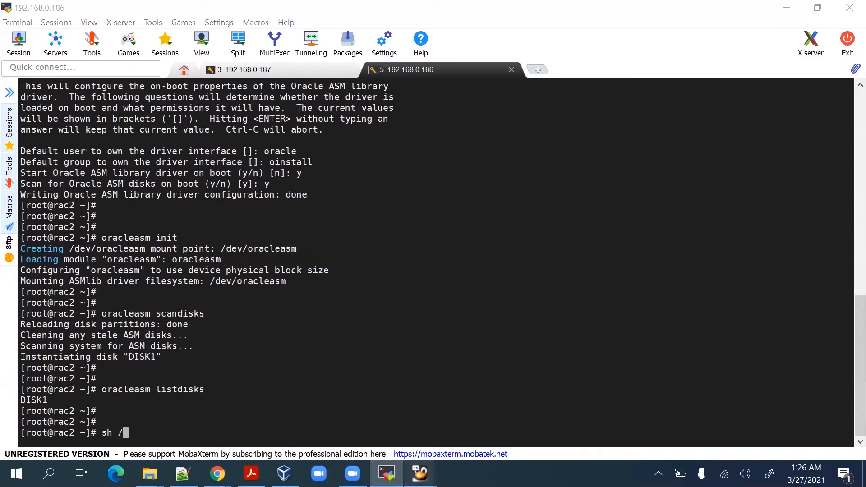
mouse_move(419, 473)
click(403, 415)
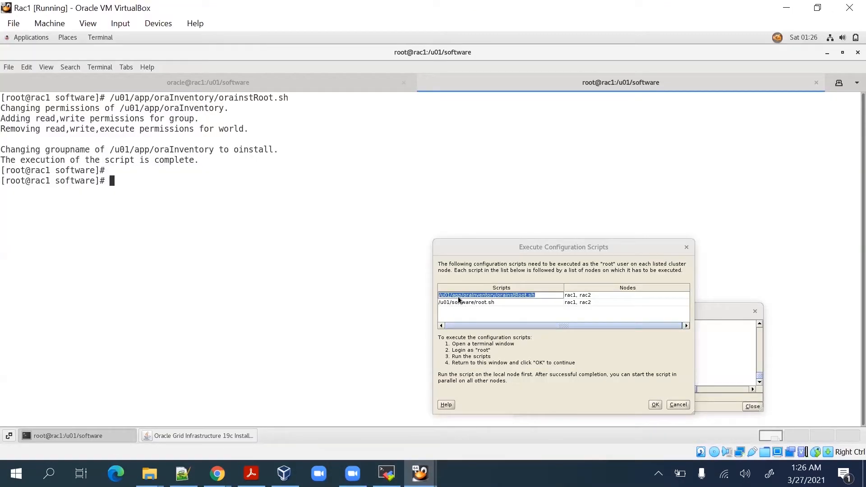
mouse_move(353, 473)
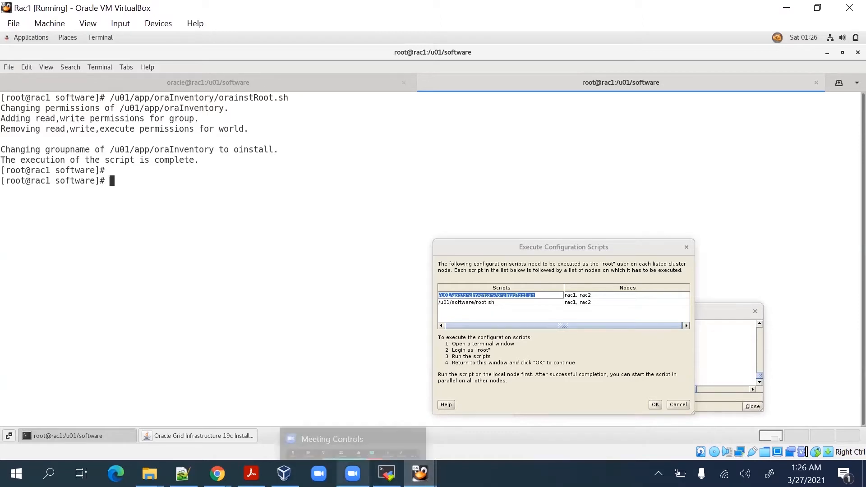
click(382, 406)
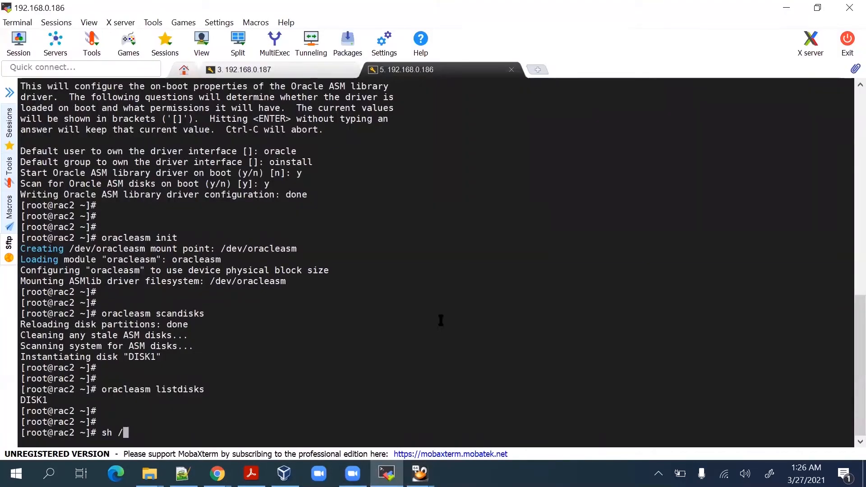
Run sh /u01/app/oraInventory/orainstRoot.sh as root on rac2
text(sh /u01/app/orain)
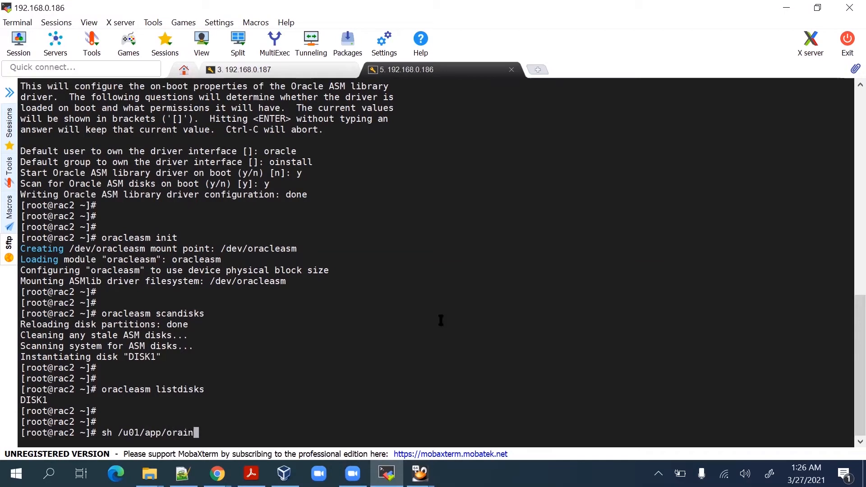
key(BackSpace)
key(BackSpace)
text(I)
key(Tab)
text(orain)
key(Tab)
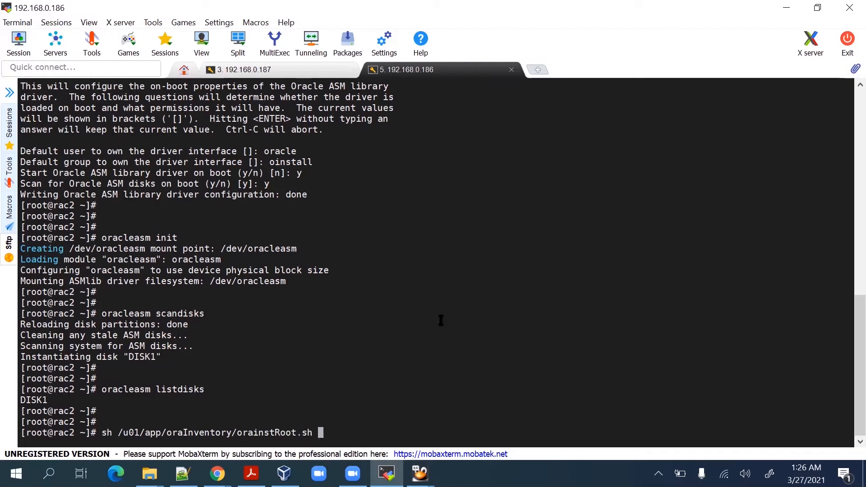
mouse_move(420, 473)
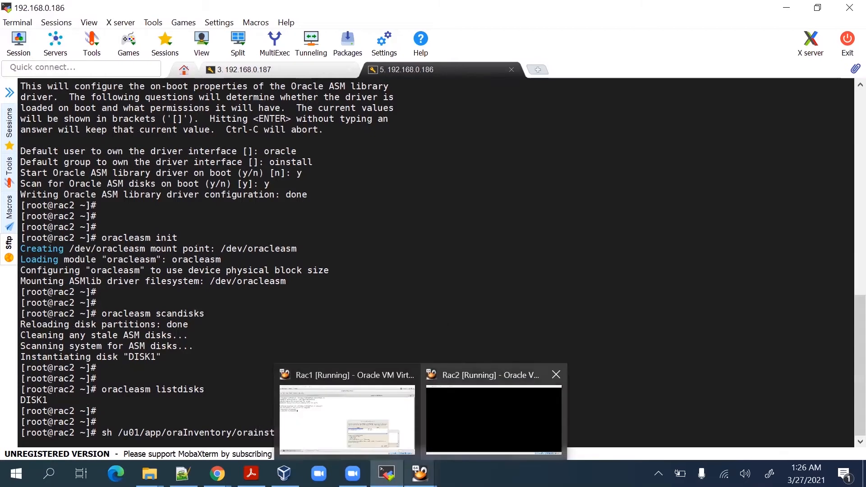
click(382, 380)
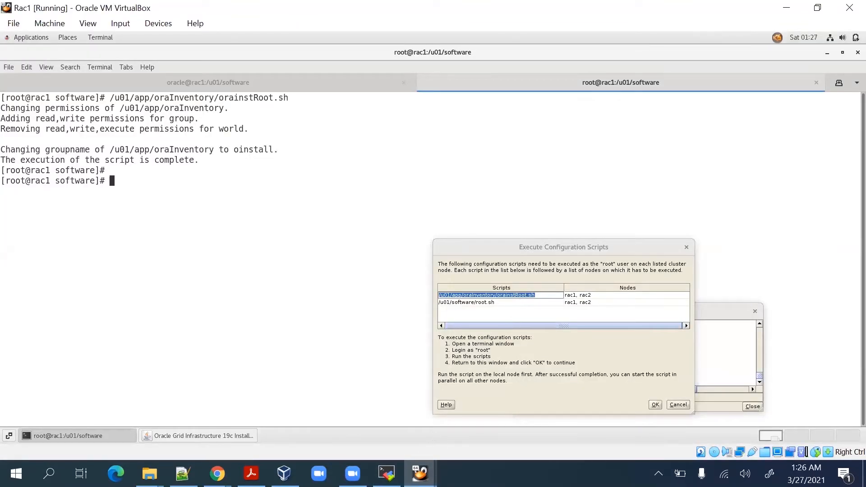
click(387, 472)
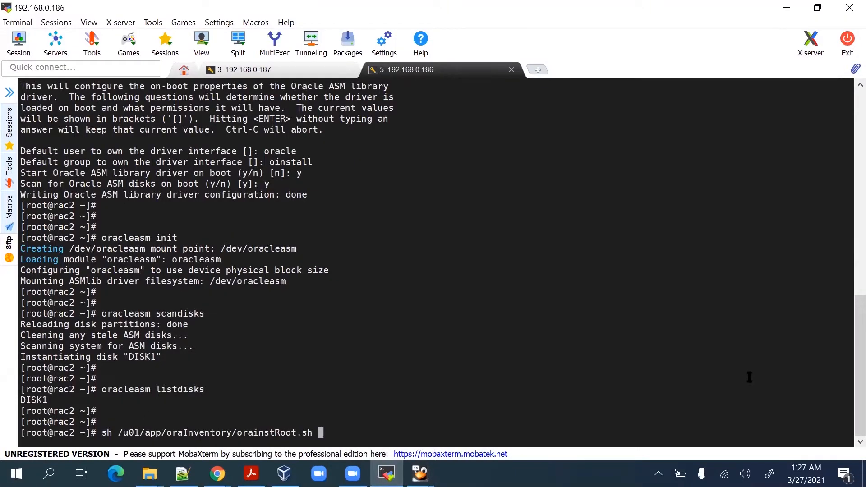
key(Return)
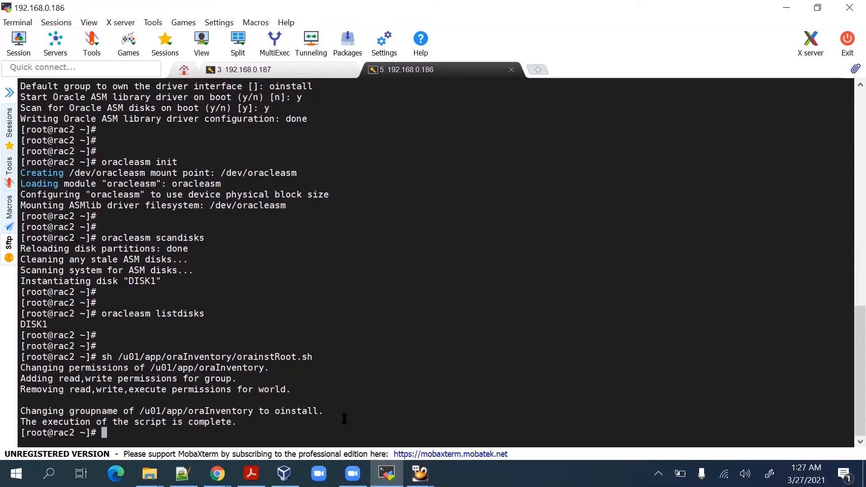
Copy the root.sh path from the configuration scripts list, run /u01/software/root.sh as root on rac1, and accept the default local bin directory
mouse_move(420, 473)
click(384, 380)
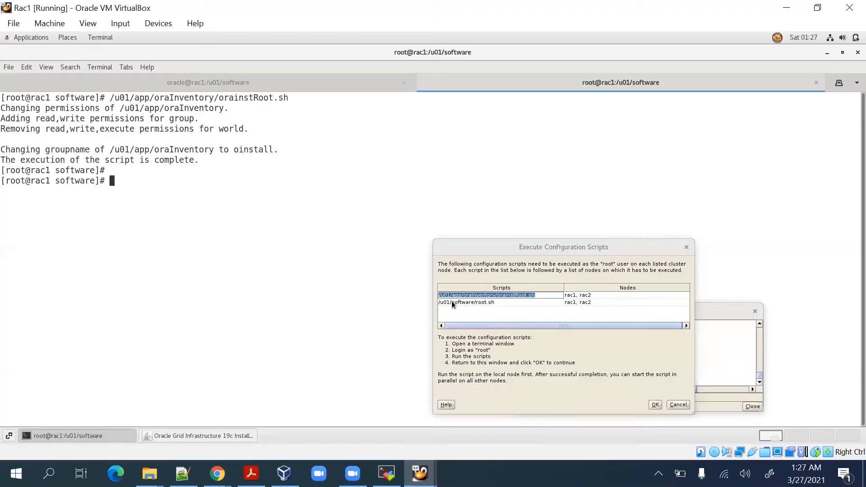
click(506, 302)
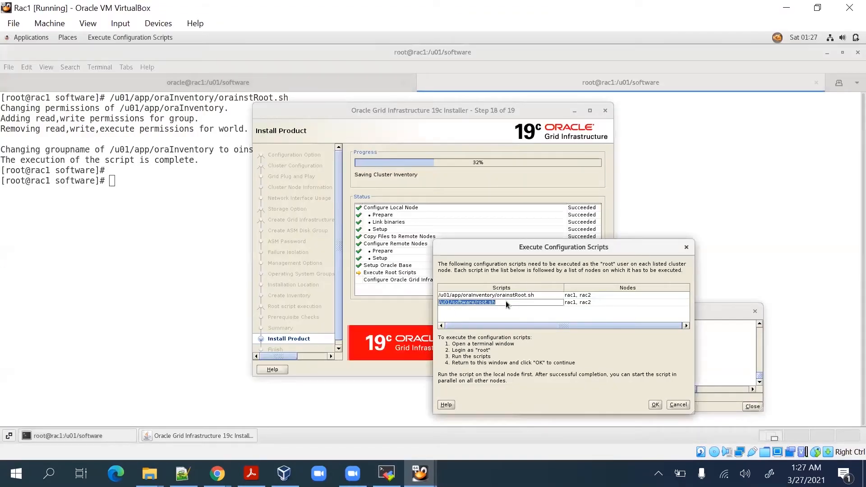
click(167, 201)
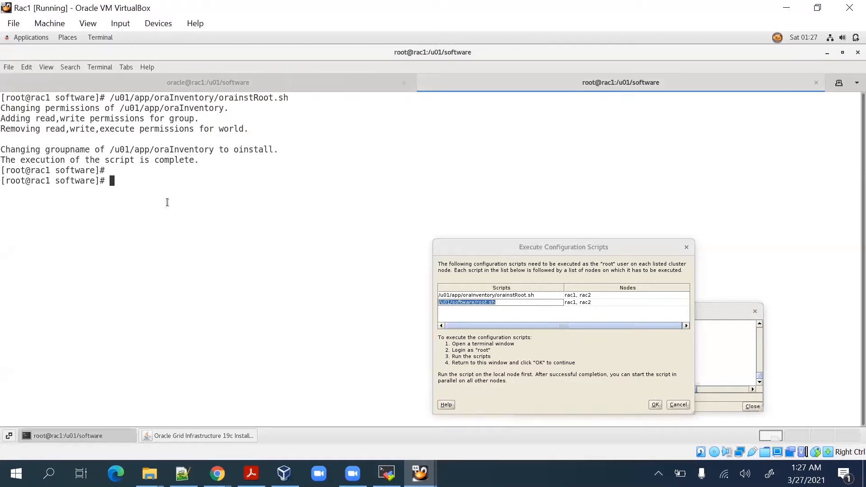
right_click(169, 200)
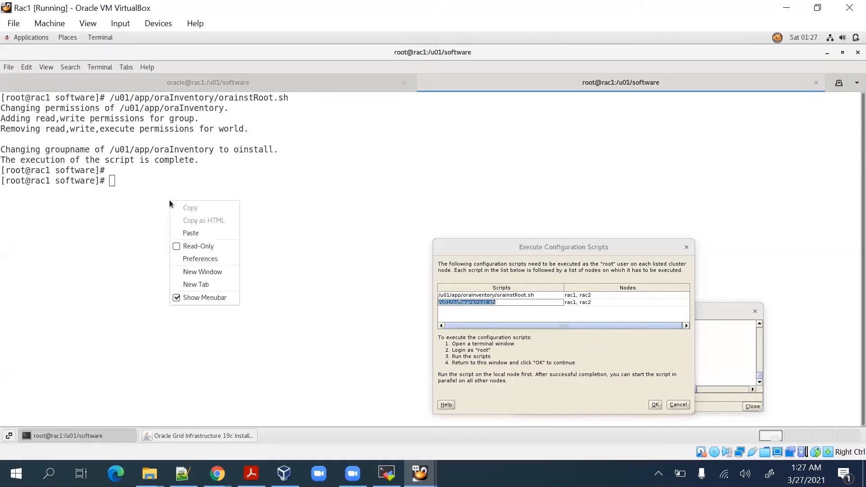
click(195, 231)
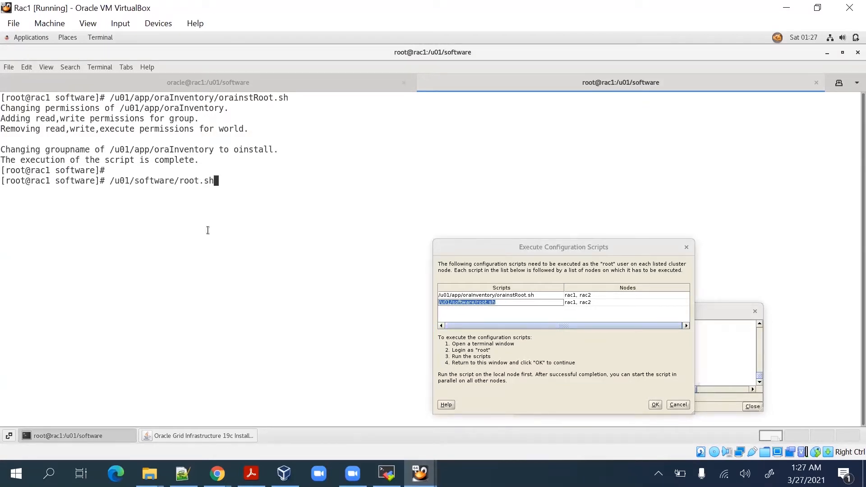
key(Return)
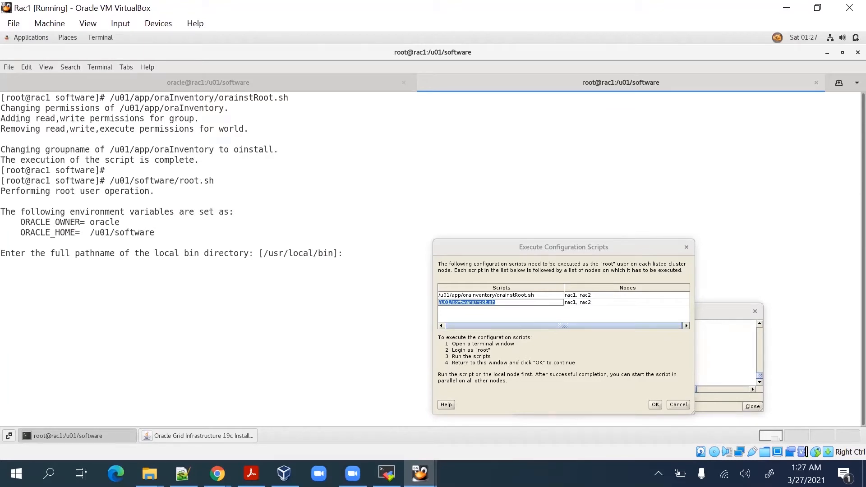
key(Return)
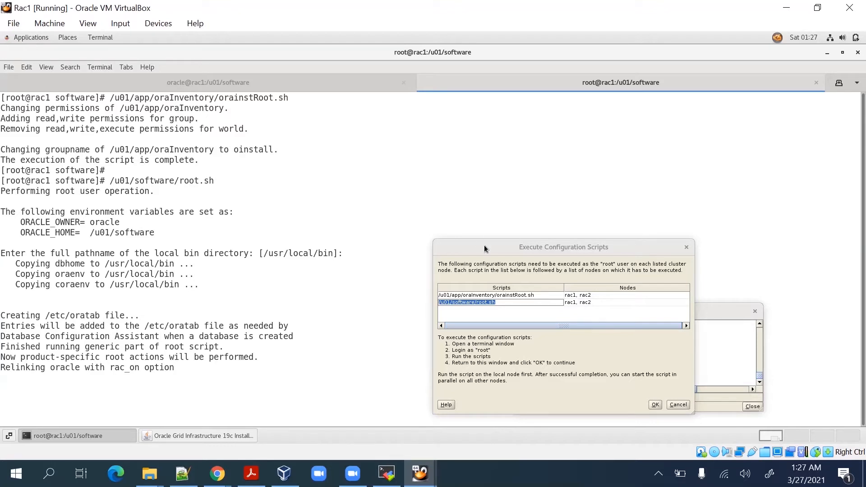
Move the configuration scripts dialog clear of the installer's status list and check the root.sh output in the rac1 terminal
drag(484, 247, 552, 163)
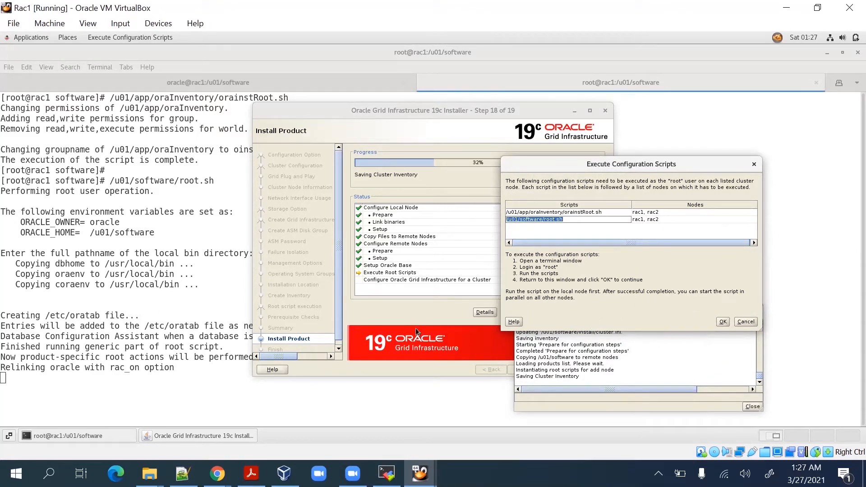
click(175, 309)
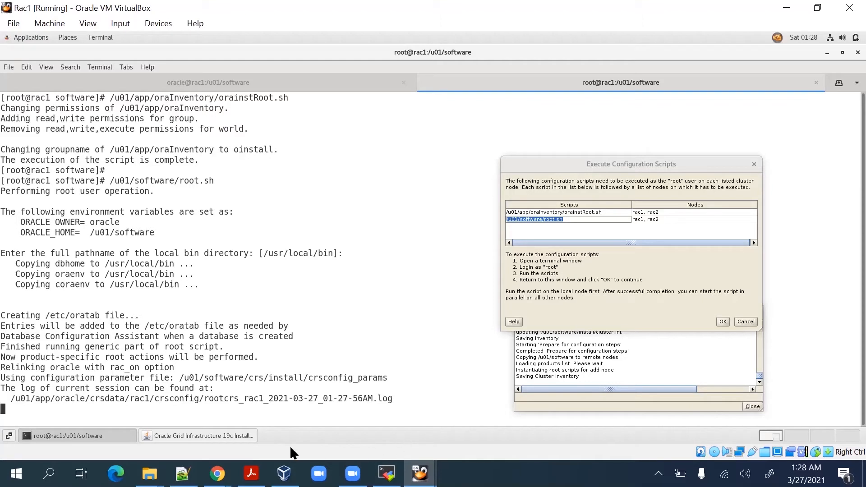
click(223, 436)
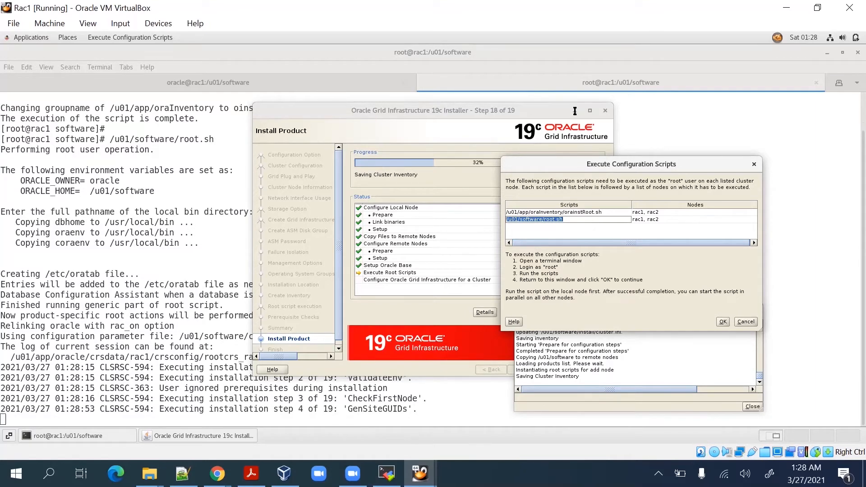
click(227, 436)
click(198, 257)
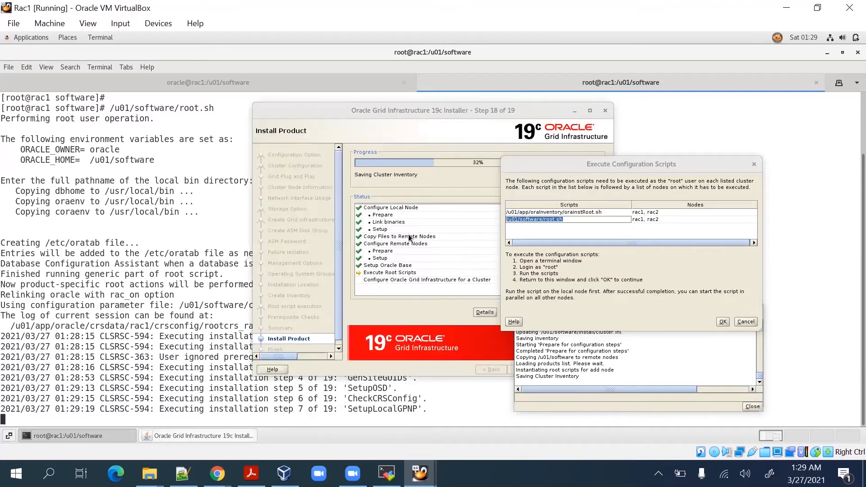
Monitor the root.sh installation steps in the rac1 terminal alongside the installer's progress, shifting the installer window away from the scripts dialog
click(329, 175)
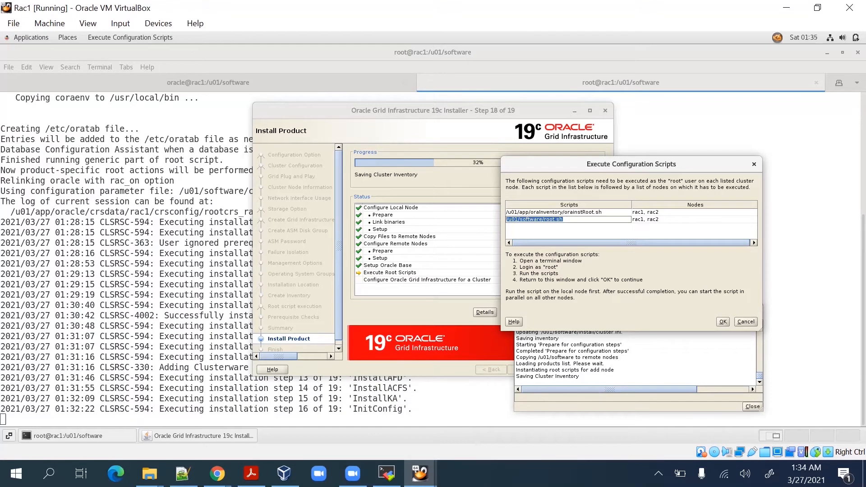
click(203, 436)
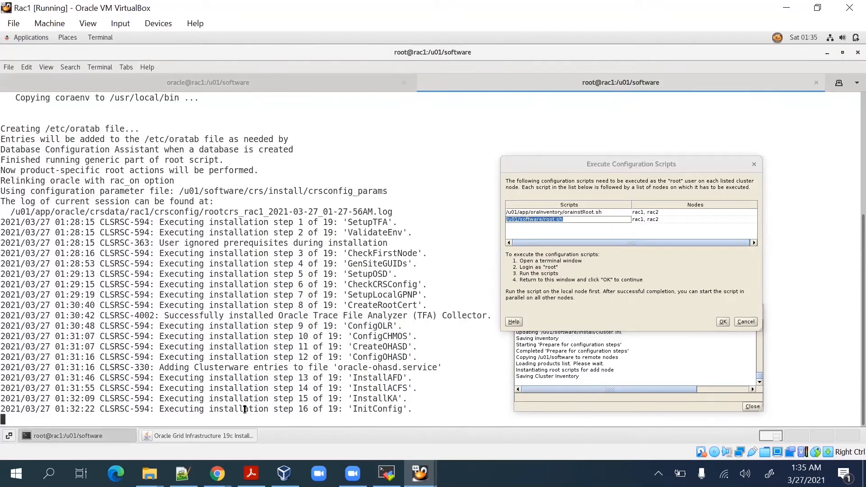
click(203, 435)
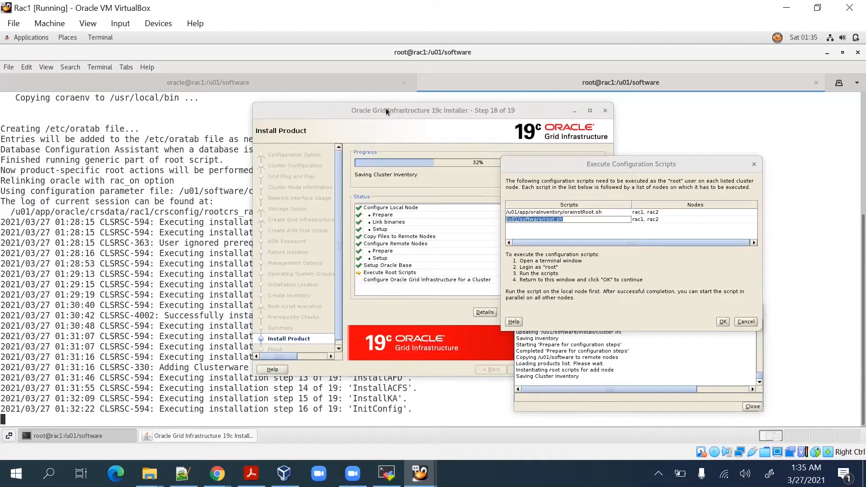
drag(385, 108, 327, 104)
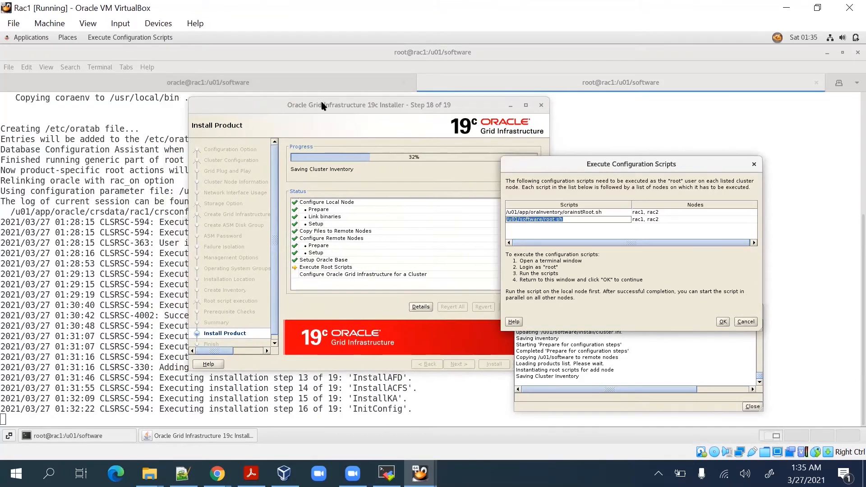
click(205, 436)
click(205, 436)
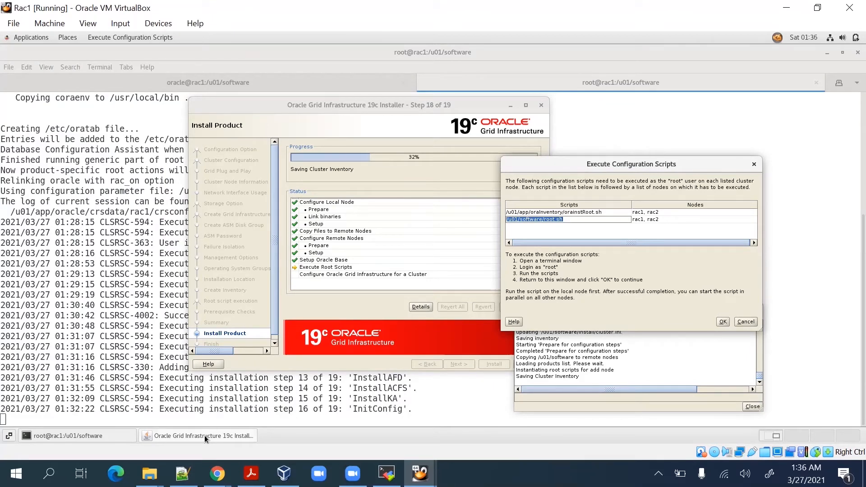
click(205, 435)
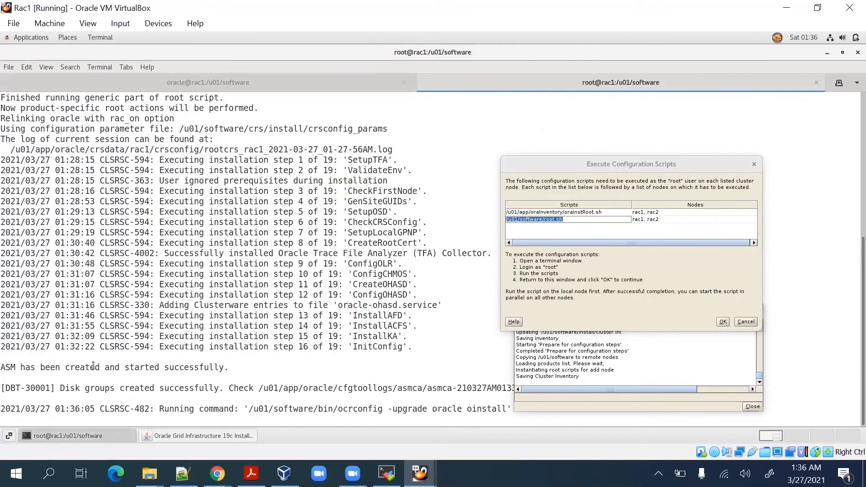
key(XF86AudioMicMute)
click(234, 435)
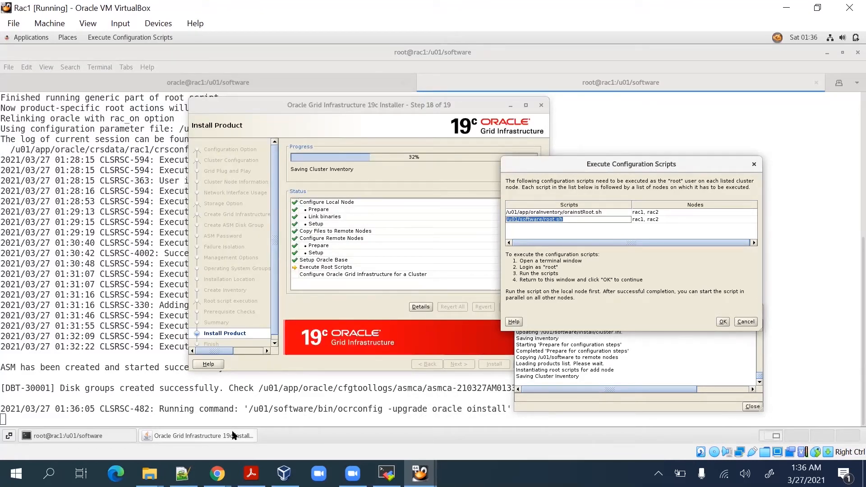
click(167, 375)
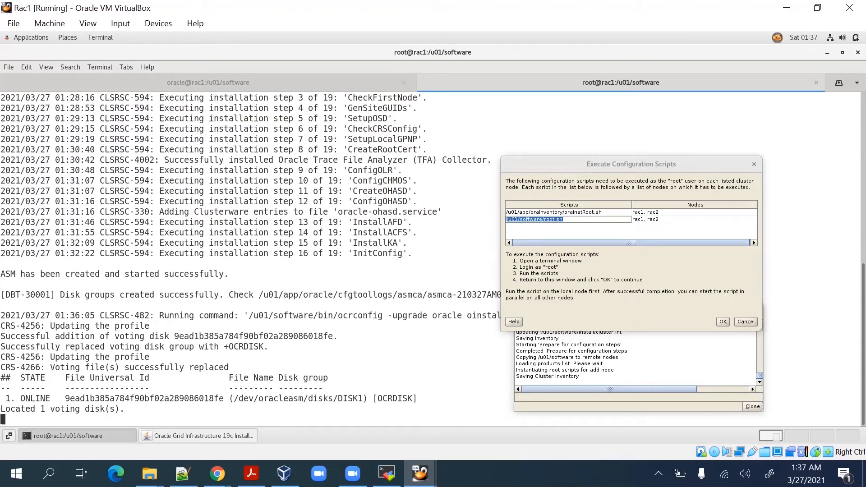
Switch to the rac1 session in MobaXterm and check for pmon processes with ps -ef |grep pmon
click(386, 473)
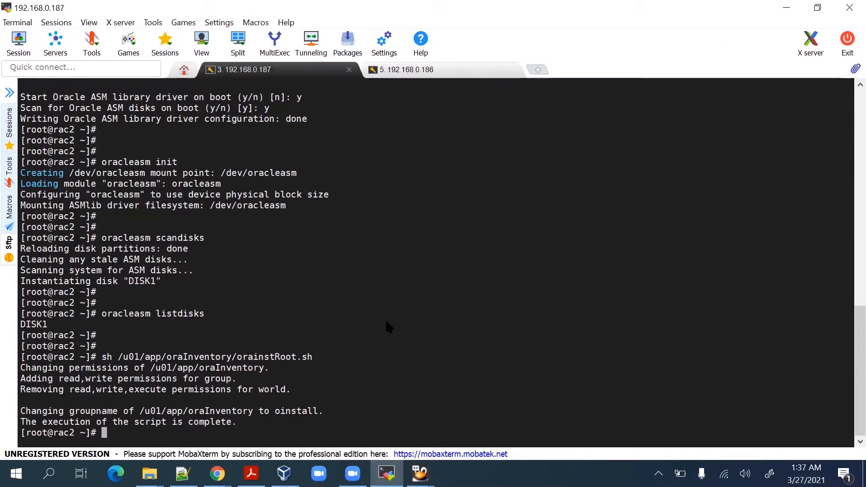
text(ps ef)
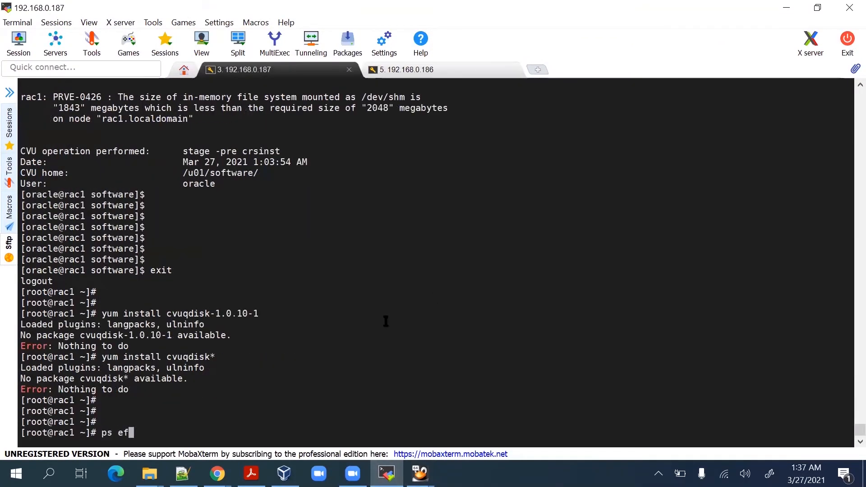
key(BackSpace)
key(BackSpace)
key(BackSpace)
text(-ef |grep)
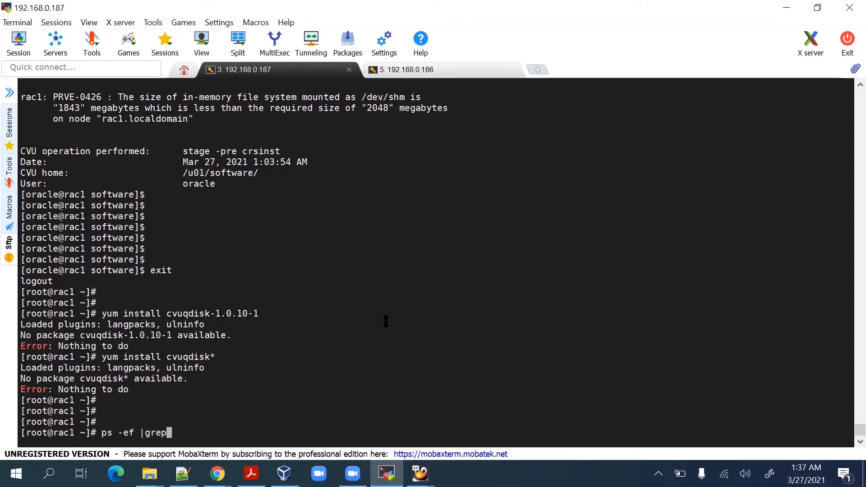
text( pmon)
key(Return)
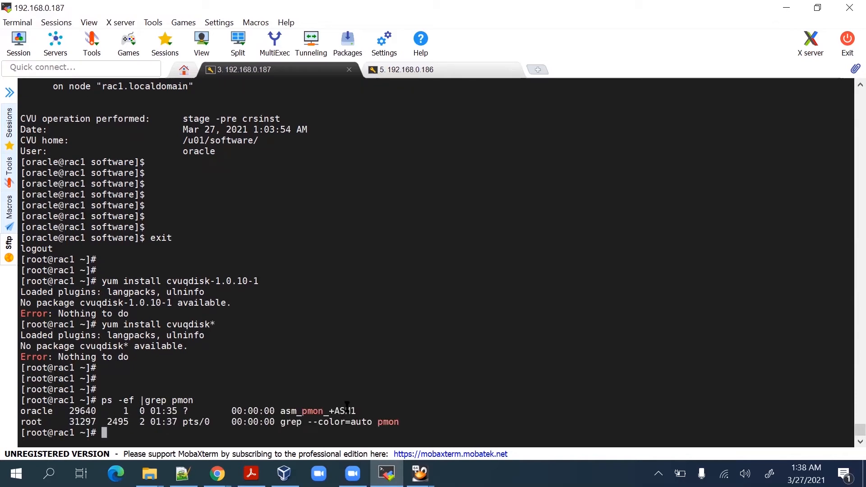
List the clusterware daemon processes on rac1 with ps -ef |grep d.bin
key(Return)
key(Return)
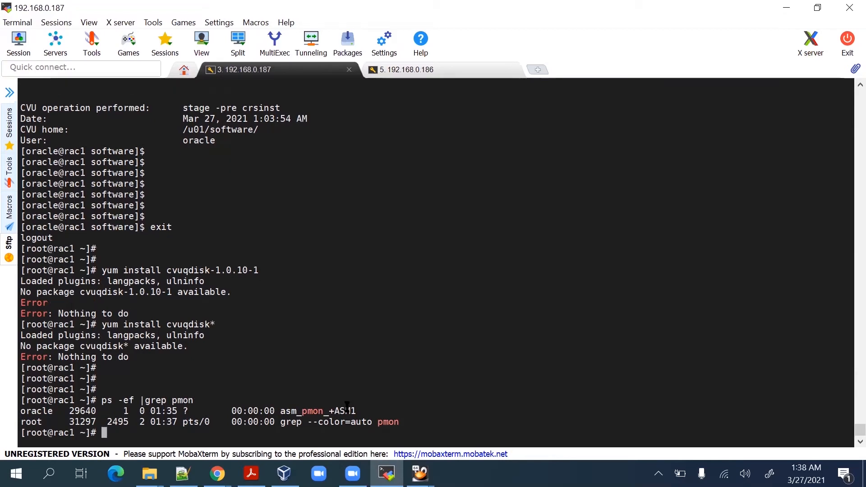
text(ps -ef )
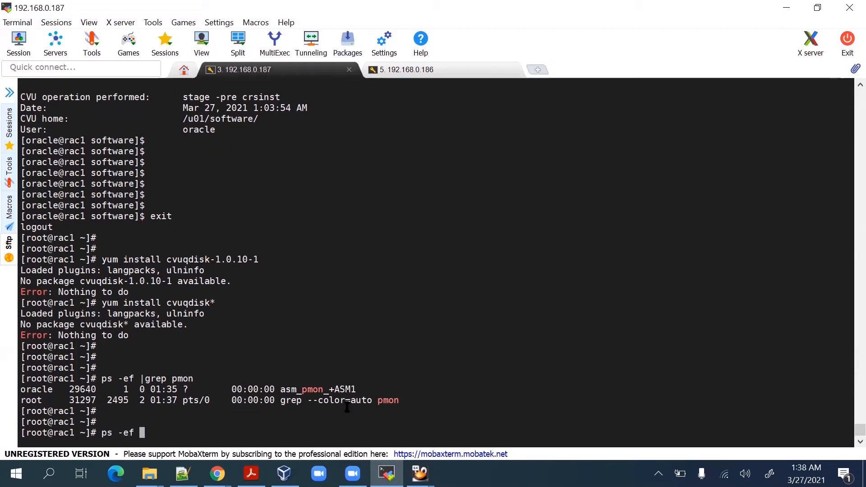
text(|gep)
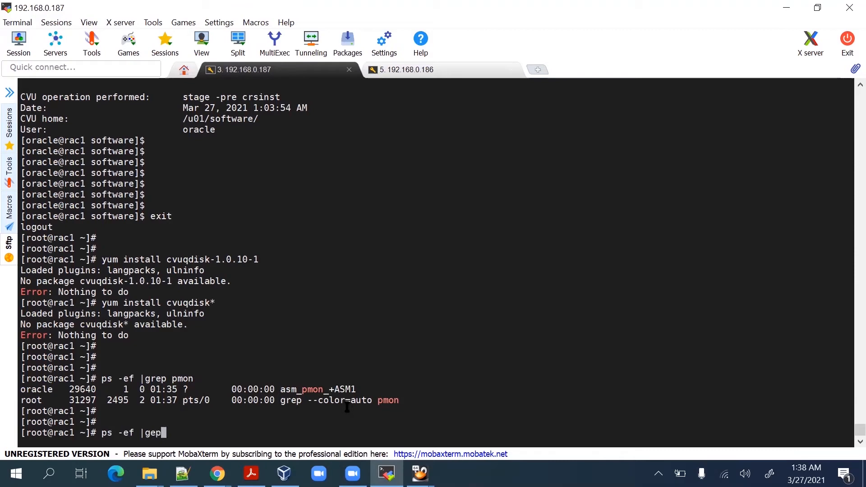
key(BackSpace)
key(BackSpace)
text(rep crs)
key(BackSpace)
key(BackSpace)
key(BackSpace)
text(d.bin)
key(Return)
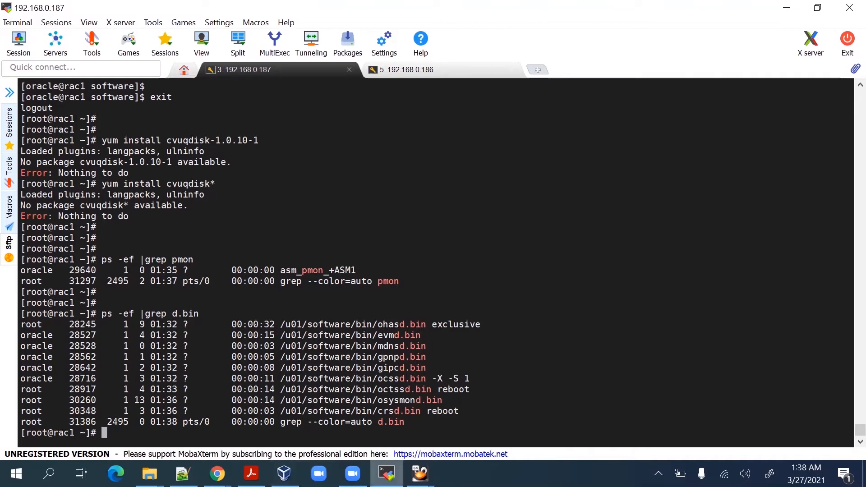
Switch to the Rac1 virtual machine and check whether root.sh has completed in its terminal
mouse_move(387, 473)
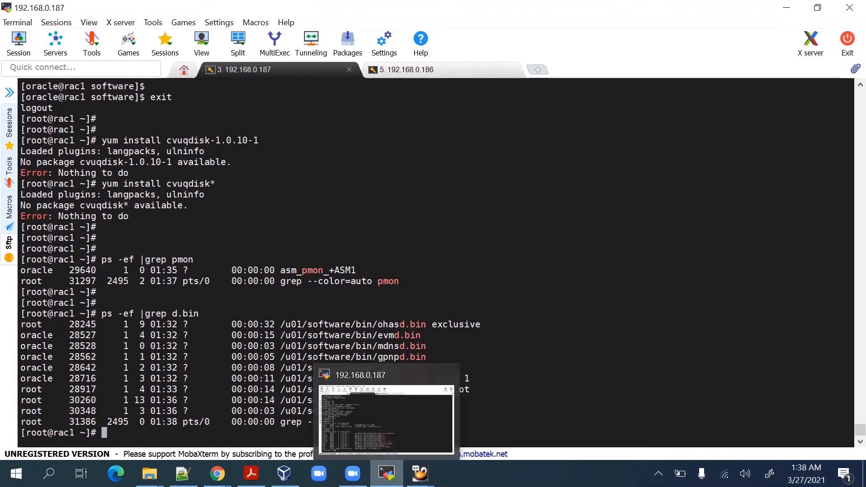
mouse_move(284, 473)
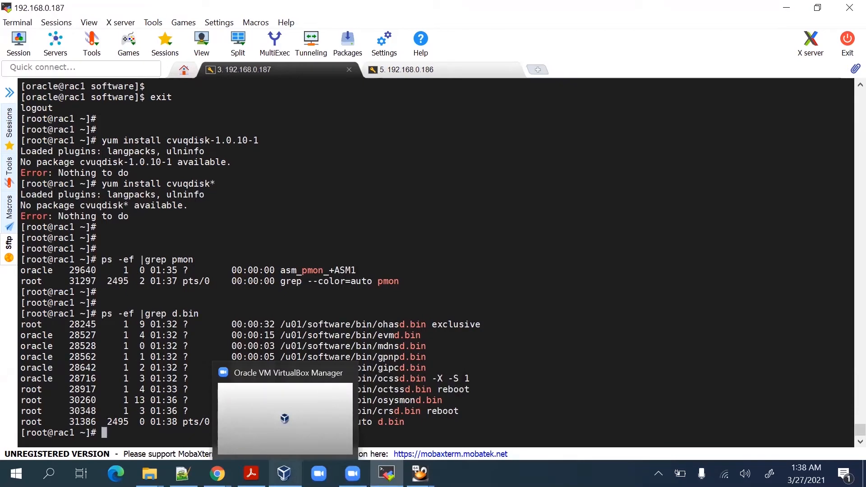
mouse_move(420, 473)
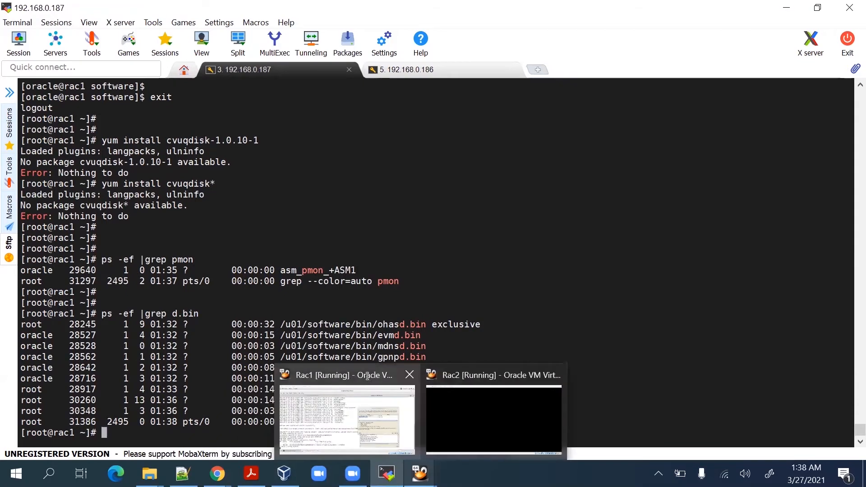
click(367, 376)
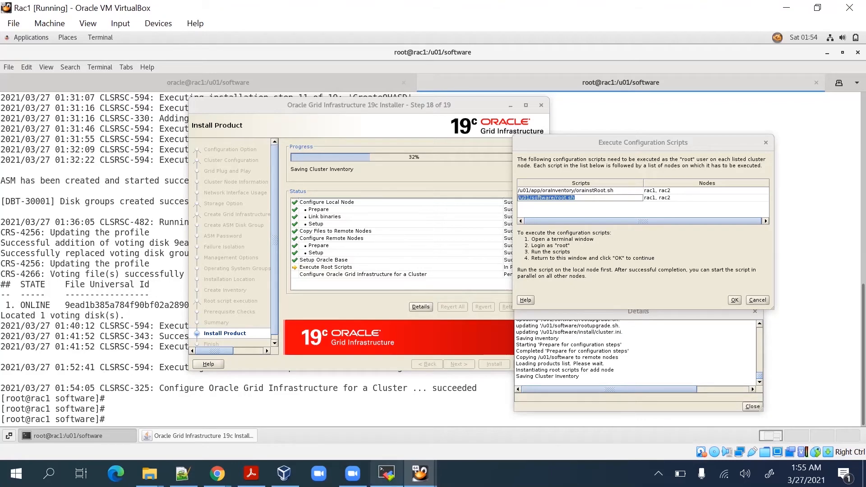
In the rac2 session in MobaXterm, run sh /u01/software/root.sh as root and accept the default local bin directory
click(387, 473)
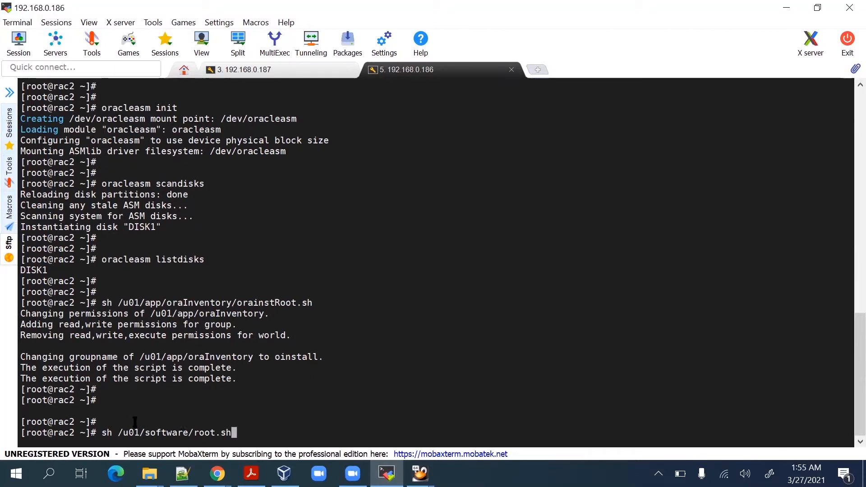
key(Return)
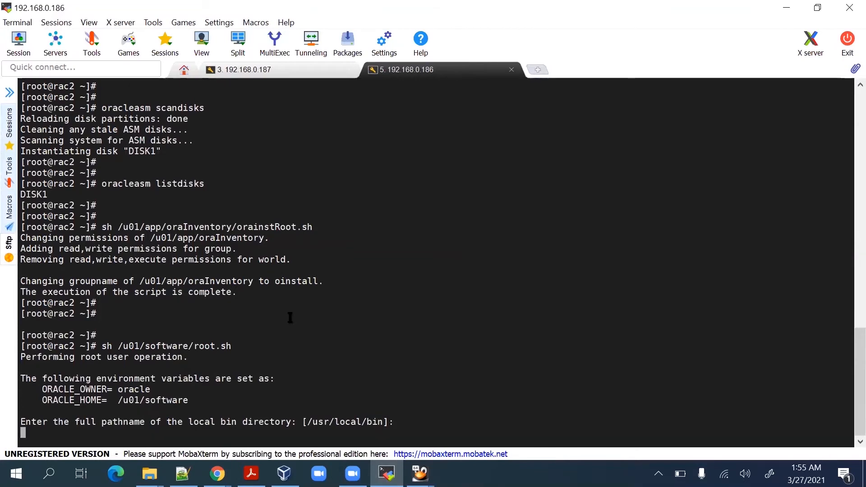
key(Return)
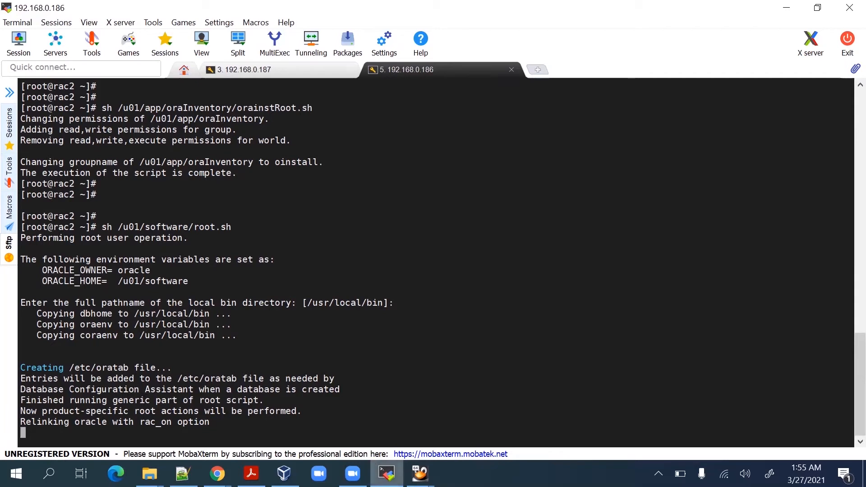
Review the root.sh installation steps in the Rac1 virtual machine's terminal and bring the Grid Infrastructure installer back to the front
mouse_move(387, 474)
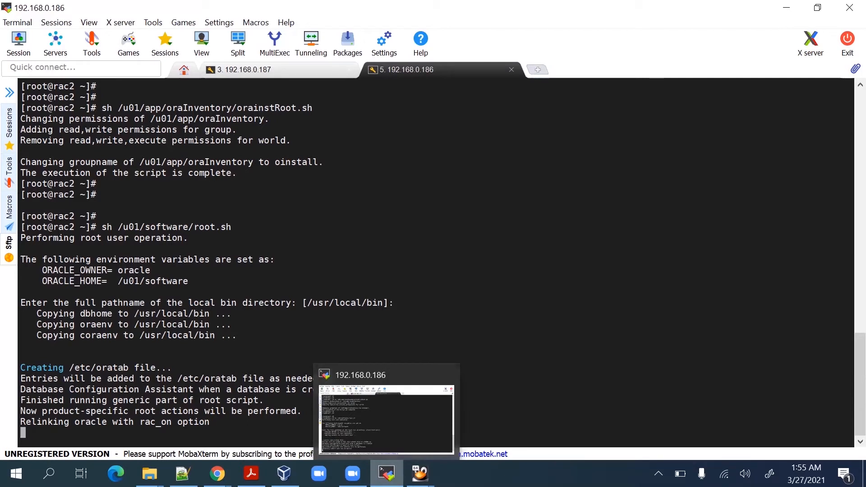
click(393, 431)
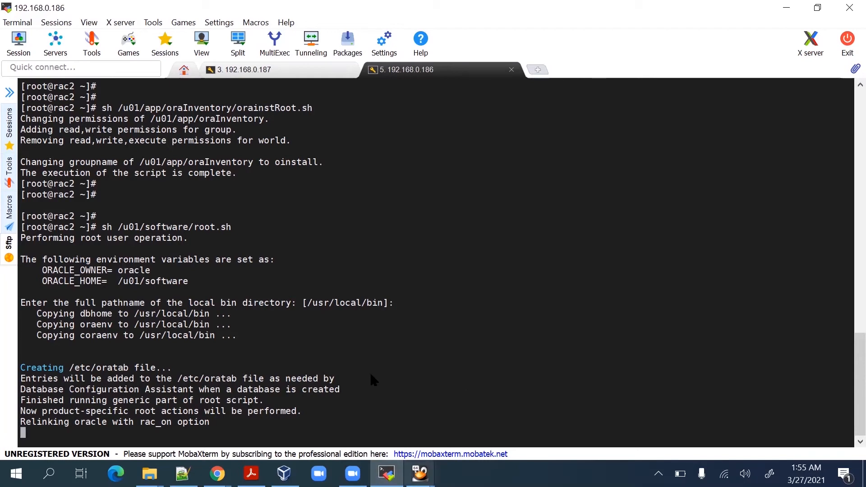
mouse_move(420, 473)
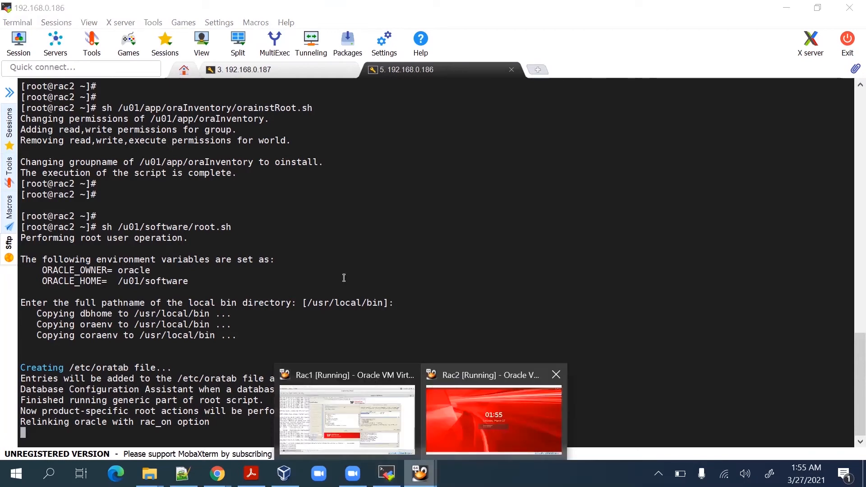
click(347, 420)
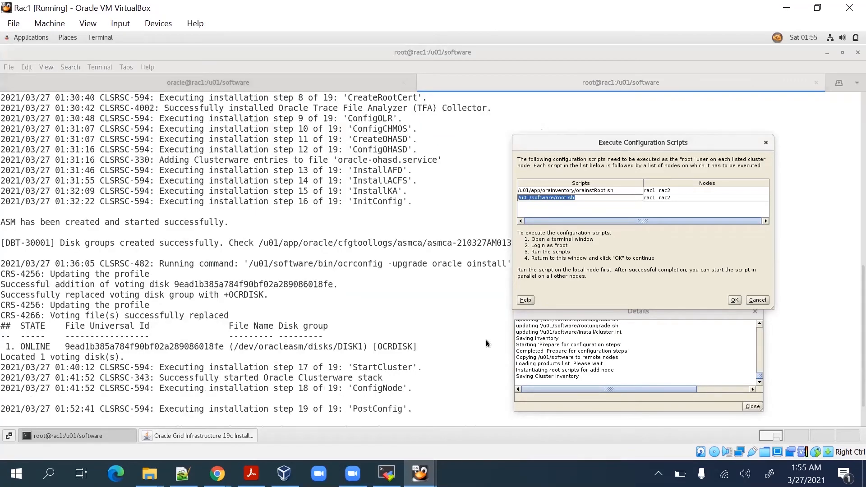
click(238, 436)
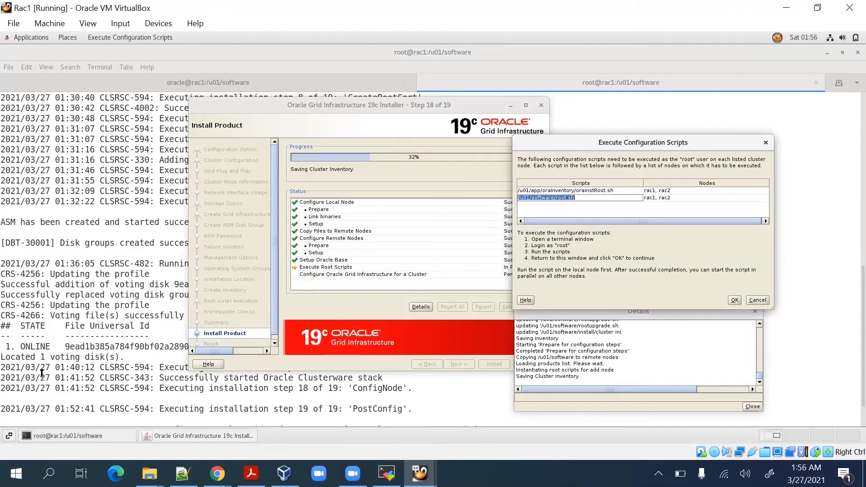
Monitor the root.sh installation steps on rac2 in MobaXterm through to completion, alternating with the installer on the Rac1 virtual machine
key(alt+Tab)
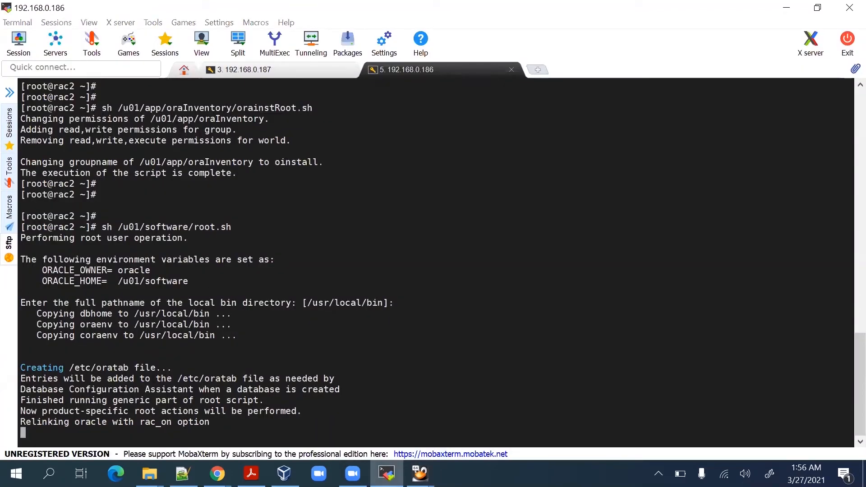
key(alt+Tab)
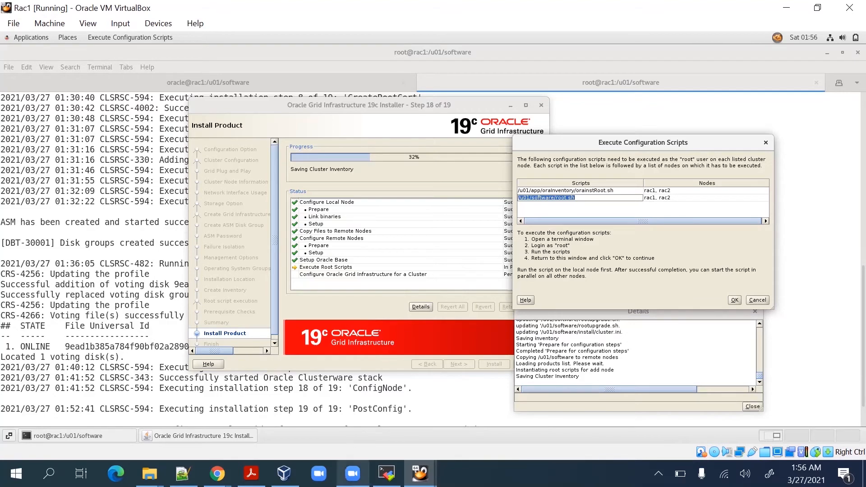
click(386, 474)
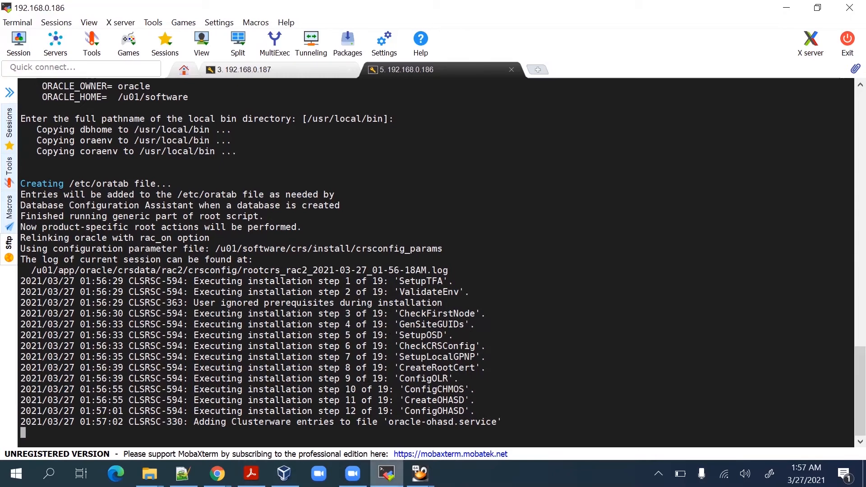
mouse_move(419, 474)
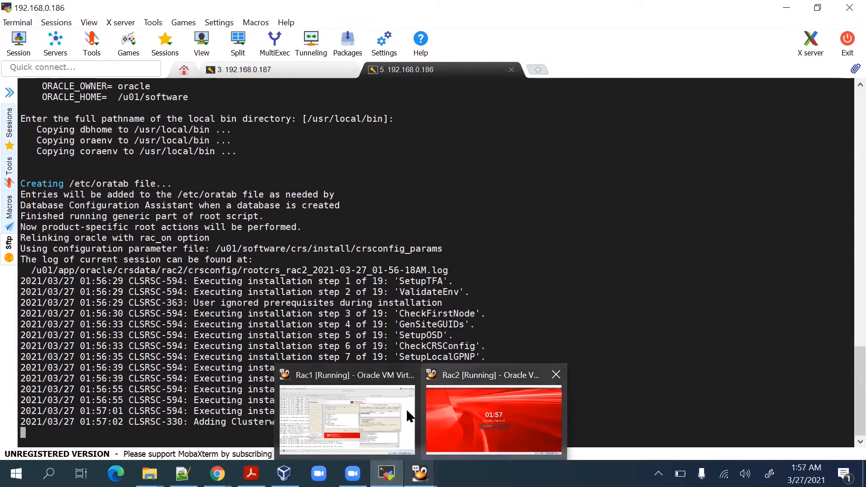
click(372, 381)
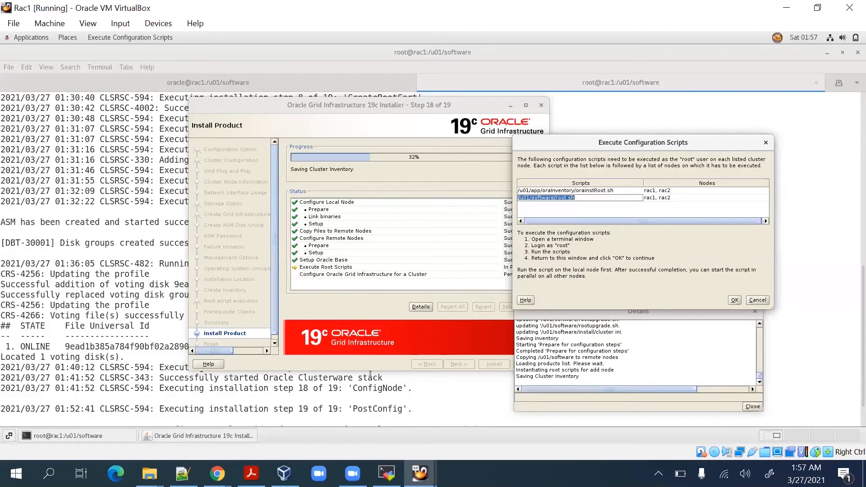
click(432, 405)
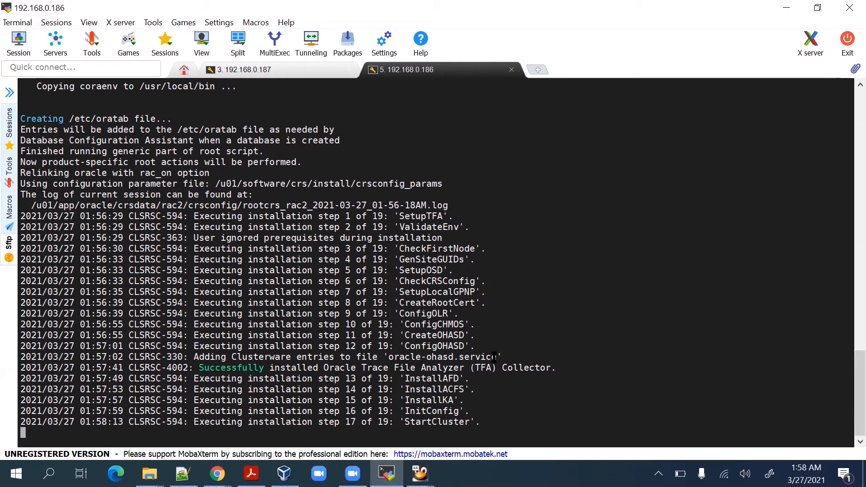
key(XF86AudioMicMute)
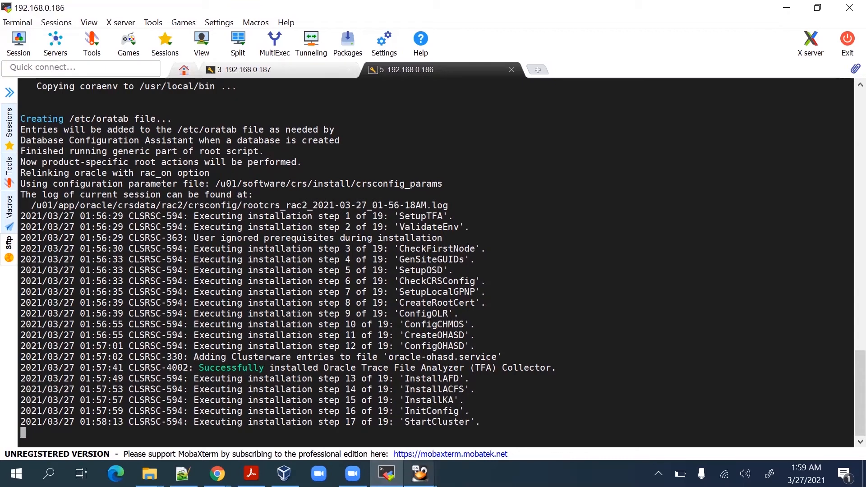
click(420, 474)
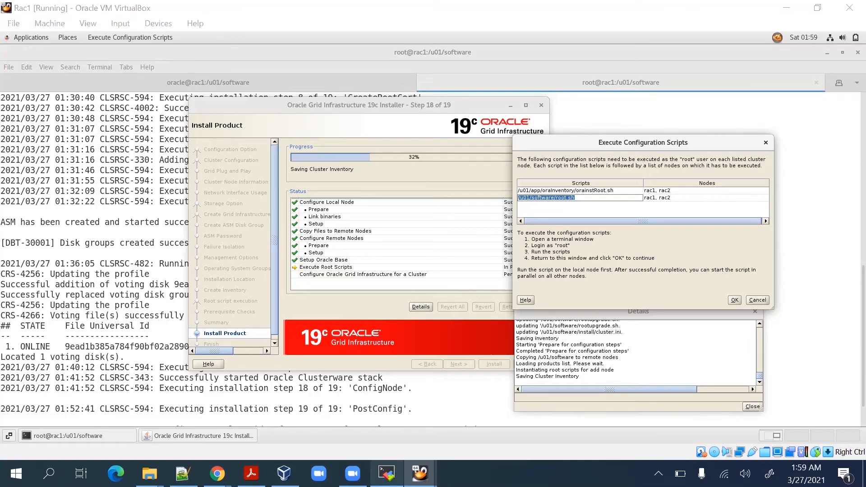
click(387, 473)
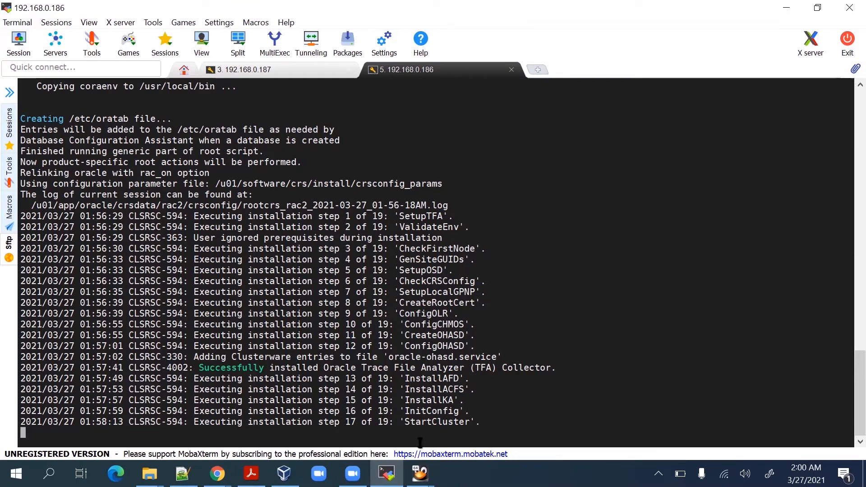
click(419, 473)
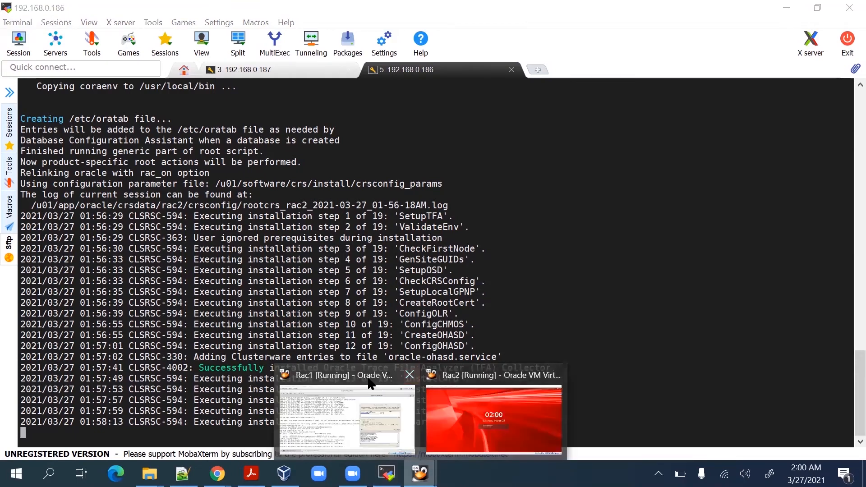
click(381, 388)
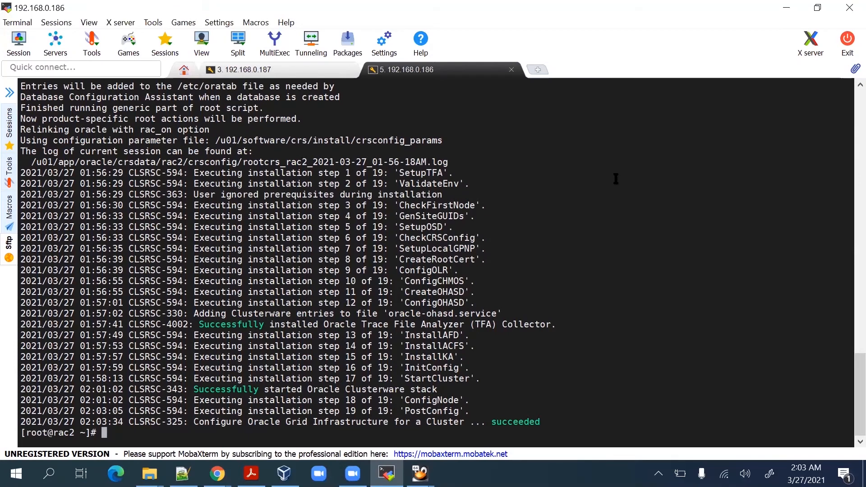
Check for pmon processes on rac2 with ps -ef |grep pmon and return to the configuration scripts dialog on the Rac1 virtual machine
key(Return)
key(Return)
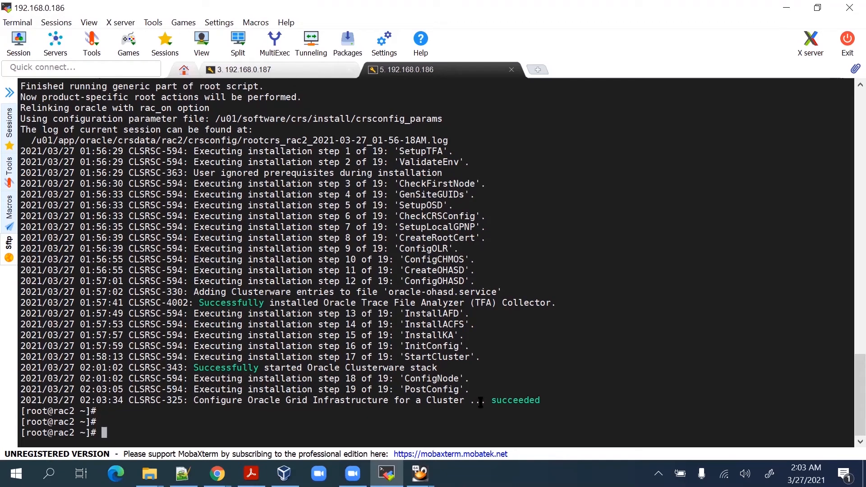
text(ps- e)
key(BackSpace)
key(BackSpace)
key(BackSpace)
text(-ef |grep pmon)
key(Return)
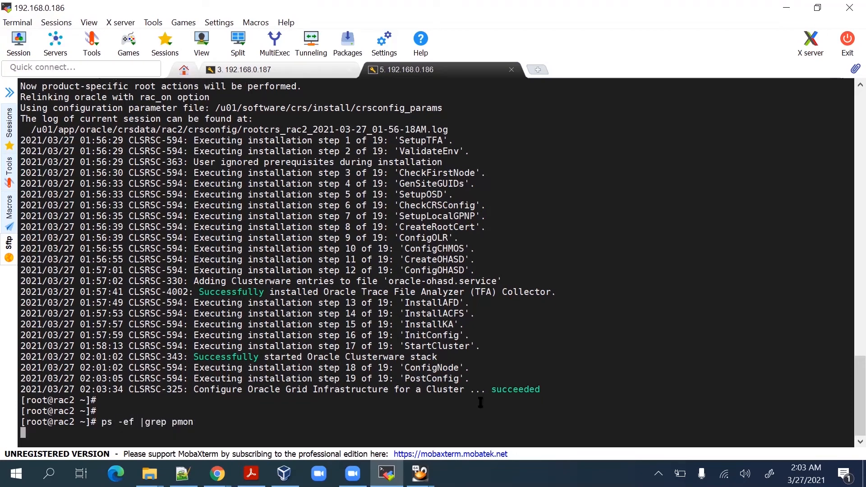
key(Return)
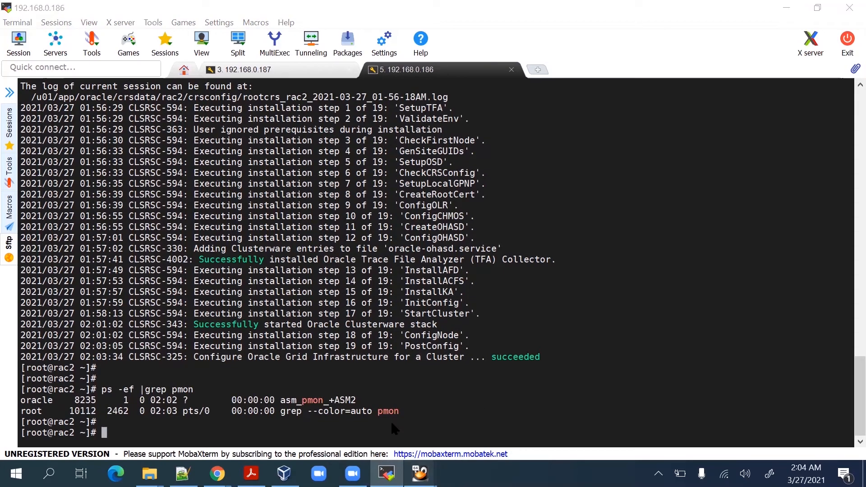
mouse_move(419, 474)
click(489, 414)
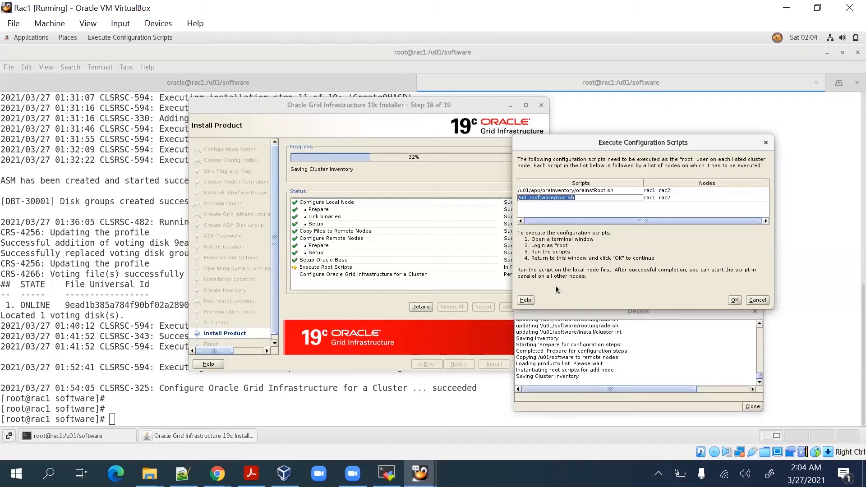
Confirm that the configuration scripts have been executed and monitor the remaining Grid Infrastructure configuration with the Details window moved clear of the installer
click(734, 300)
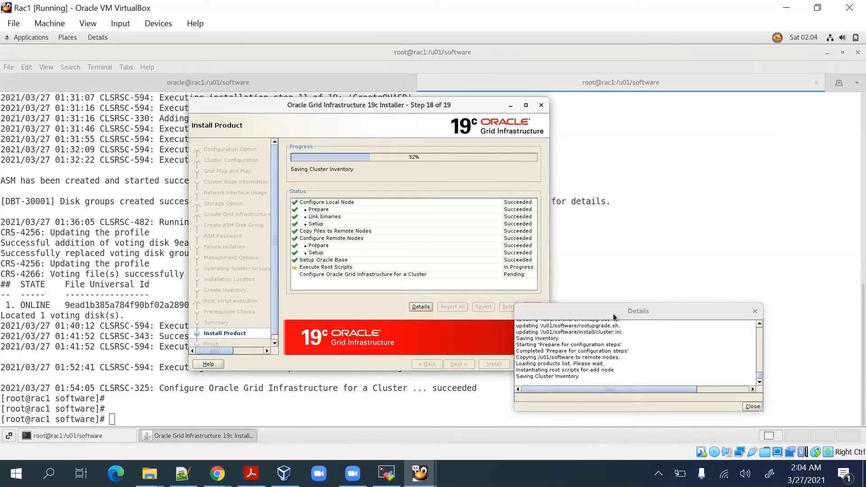
click(667, 358)
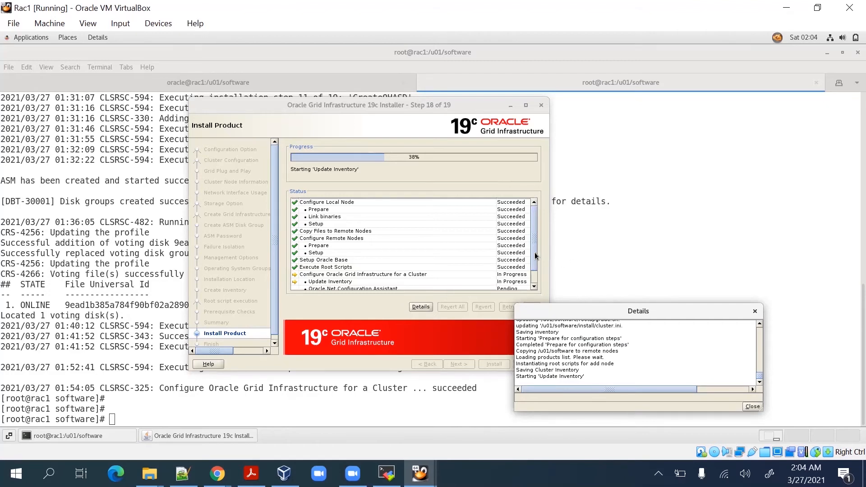
click(532, 280)
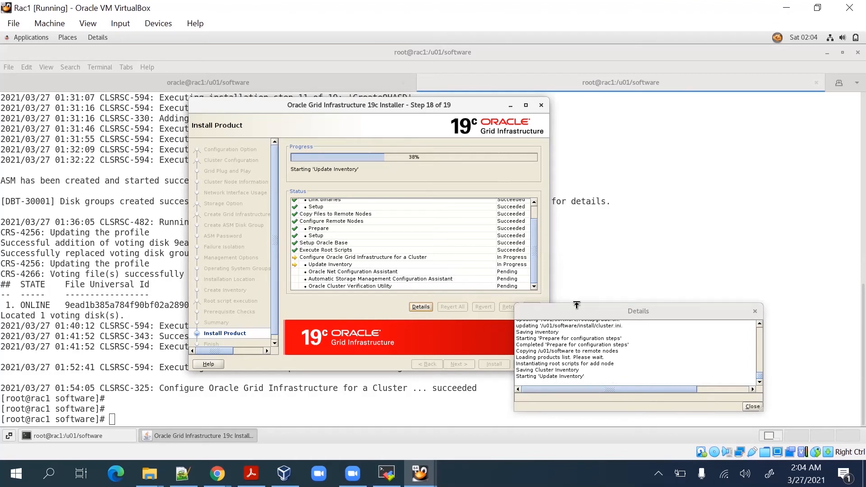
drag(585, 308, 622, 256)
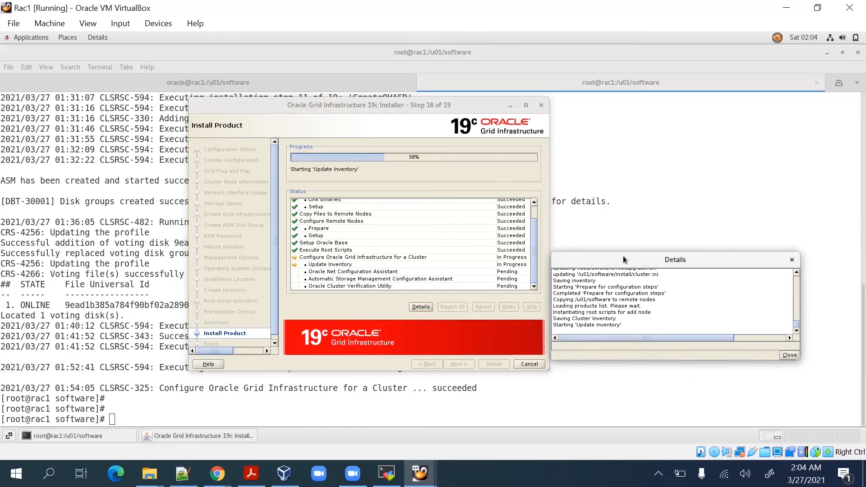
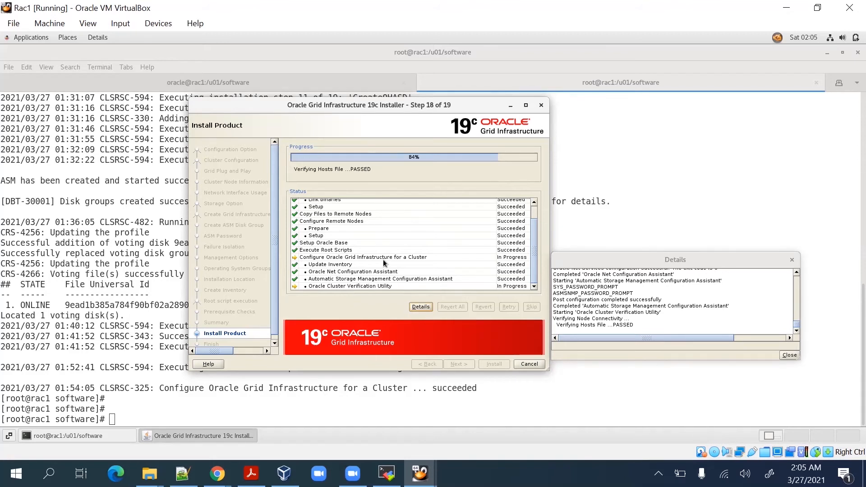
drag(534, 276, 535, 279)
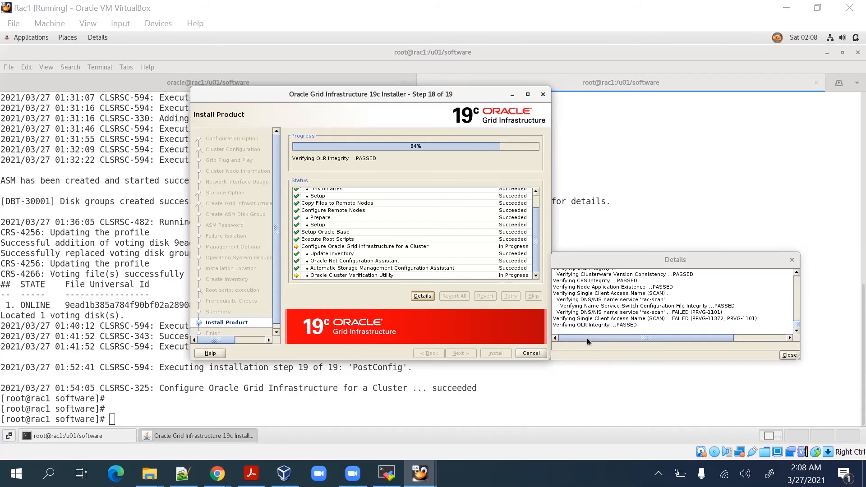
click(631, 339)
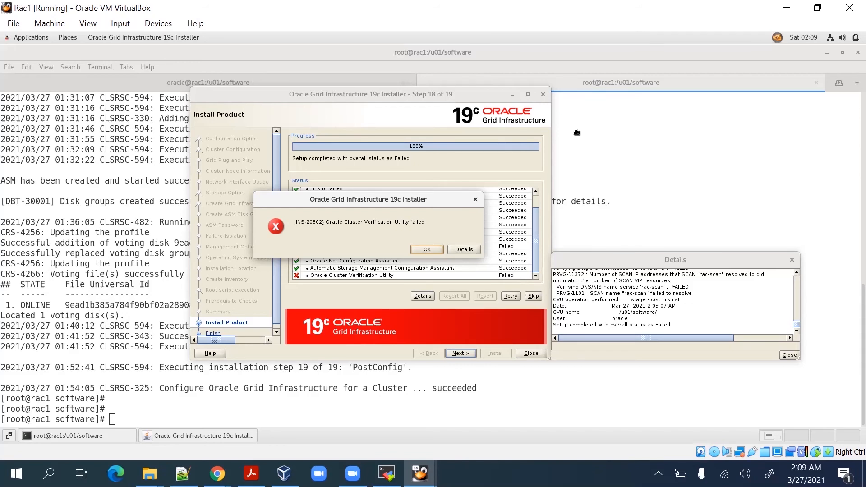
drag(428, 250, 436, 266)
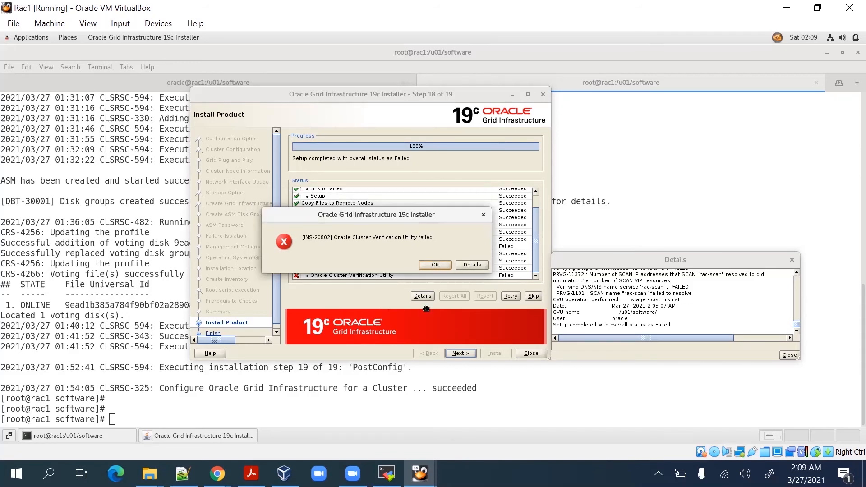
In the rac2 session in MobaXterm, check the cluster processes with ps -ef |grep pmon and ps -ef |grep d.bin
click(387, 474)
key(Return)
key(Up)
key(Return)
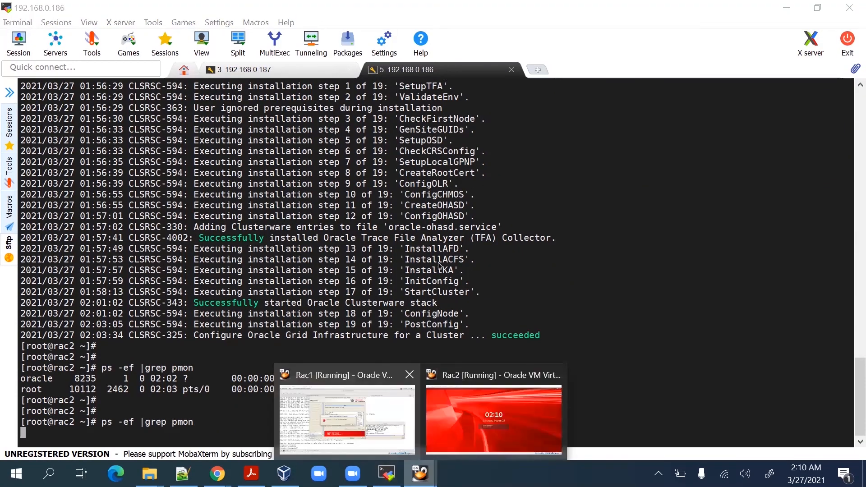
key(BackSpace)
text(d.bin)
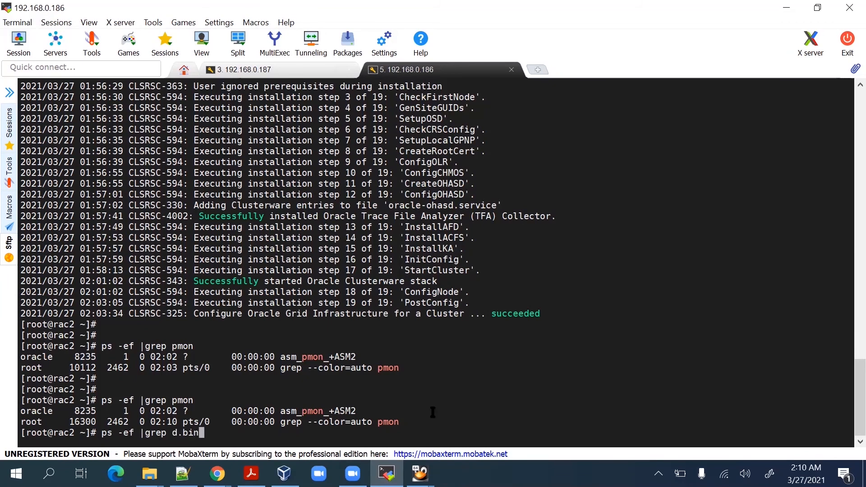
key(Return)
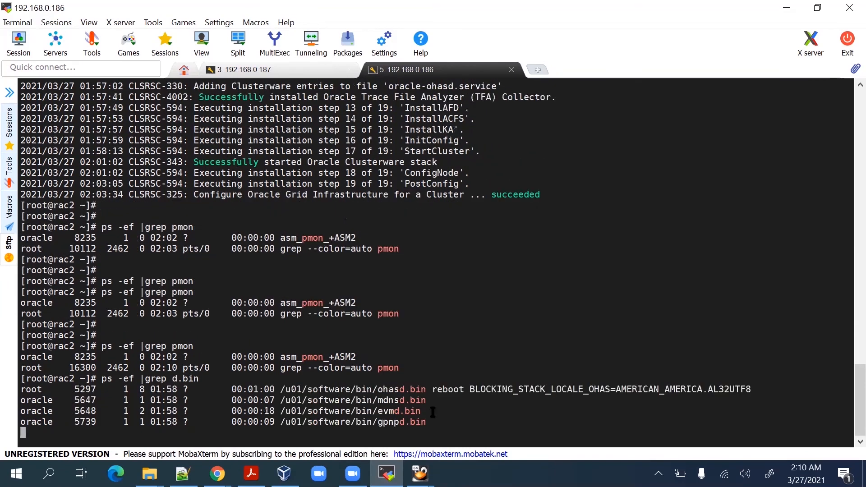
Return to the Rac1 virtual machine and close the Grid Infrastructure installer, agreeing to continue despite the failed configuration assistant
click(388, 474)
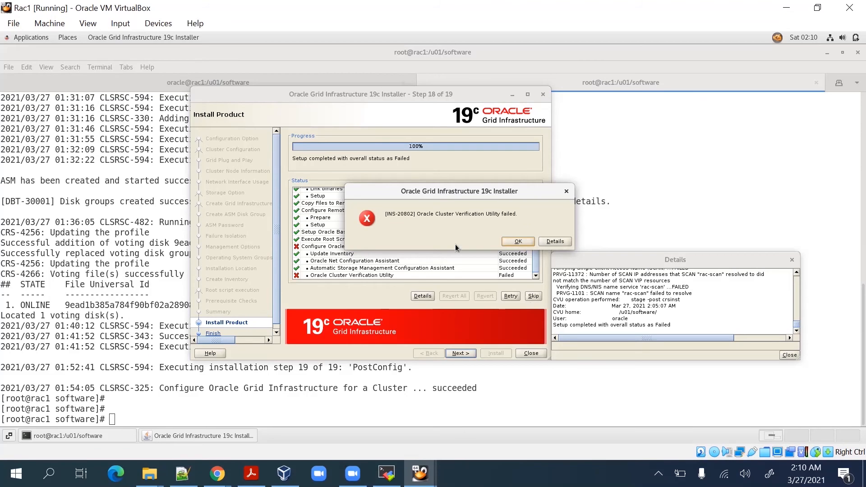
click(387, 474)
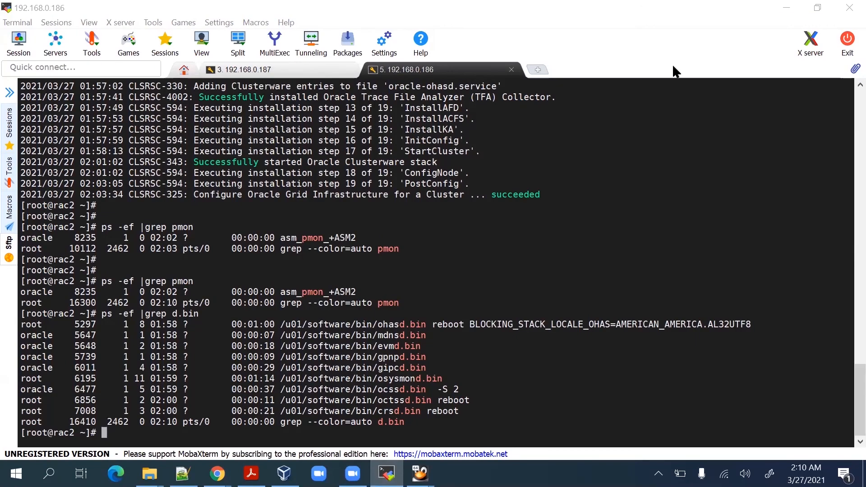
key(alt+Tab)
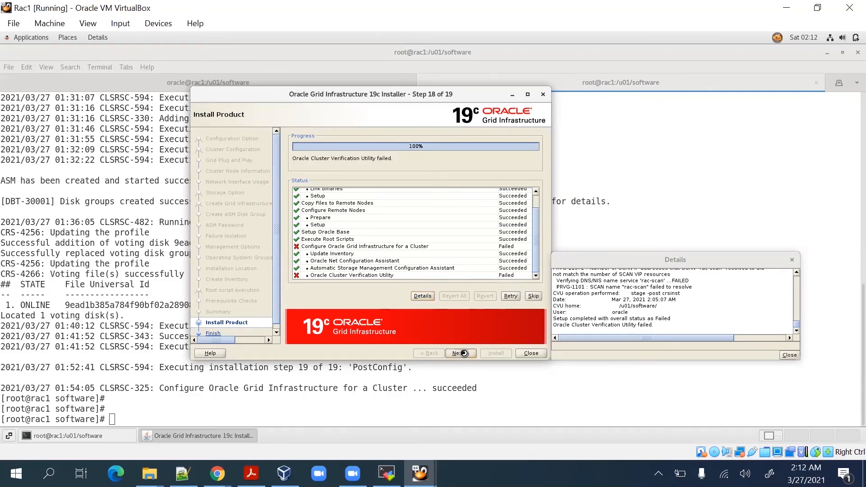
click(524, 354)
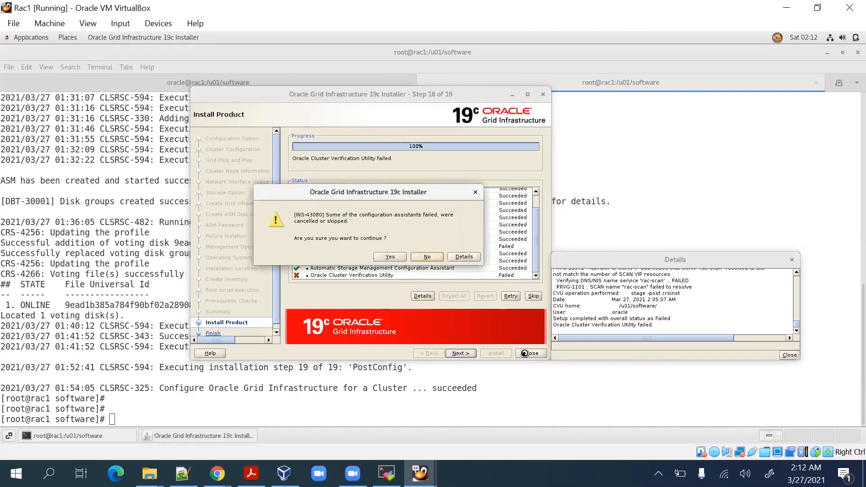
click(390, 257)
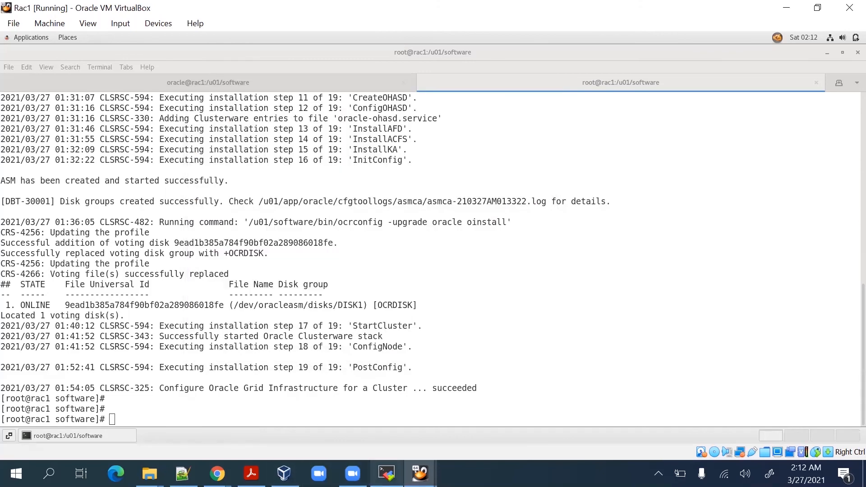
click(398, 402)
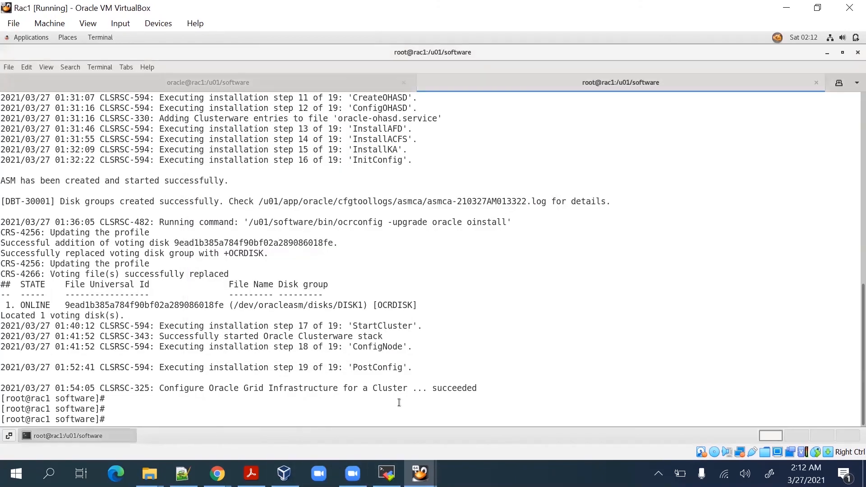
In the rac1 session in MobaXterm, switch from root to the oracle user with su - oracle
click(386, 474)
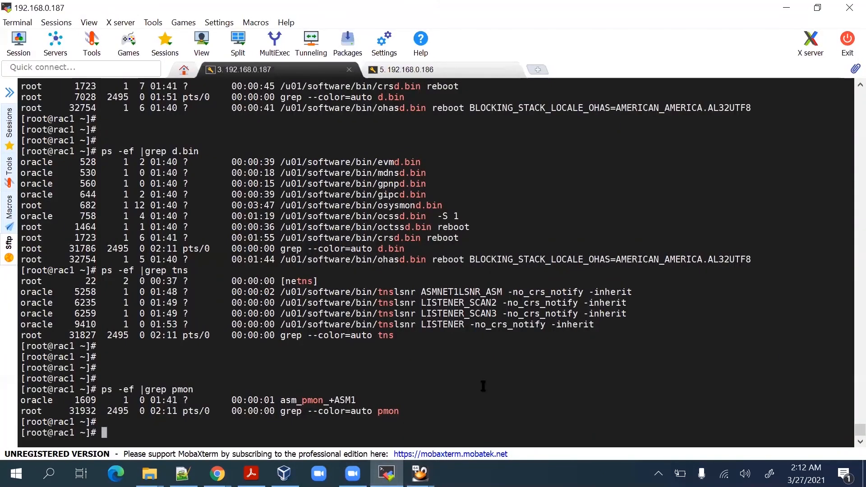
key(Return)
key(Return)
text(su -)
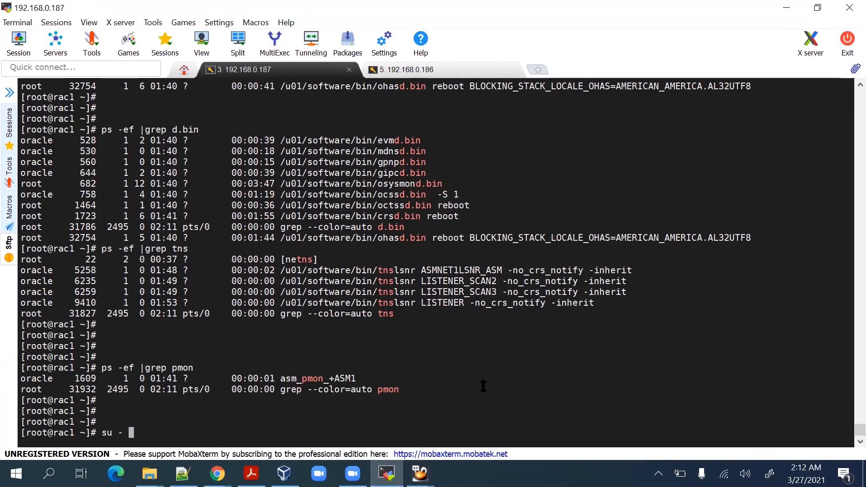
text( oracle)
key(Return)
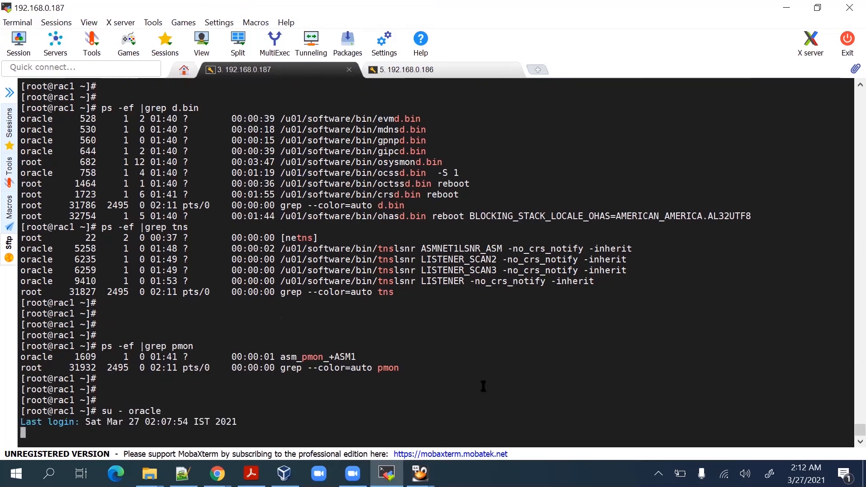
key(Return)
key(Return)
key(Return)
key(Return)
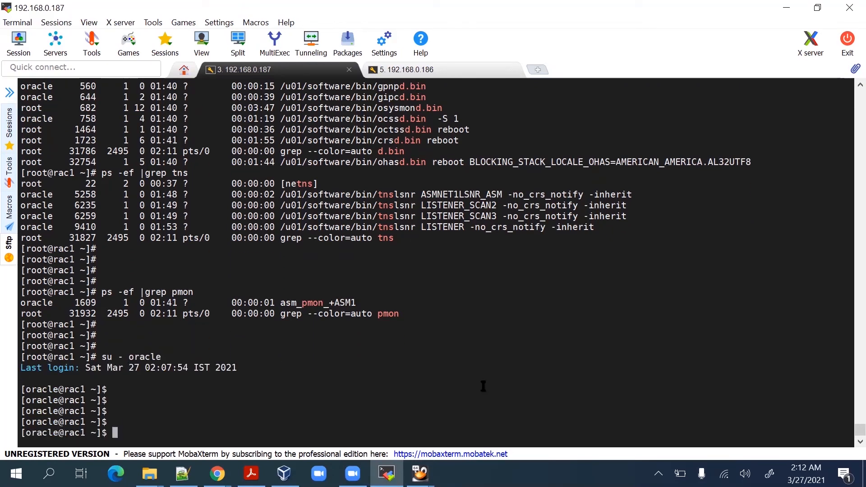
Load the grid.env environment file and change to the Grid binaries directory /u01/software/bin/, copying the path from the listener process output
text(. grid.env)
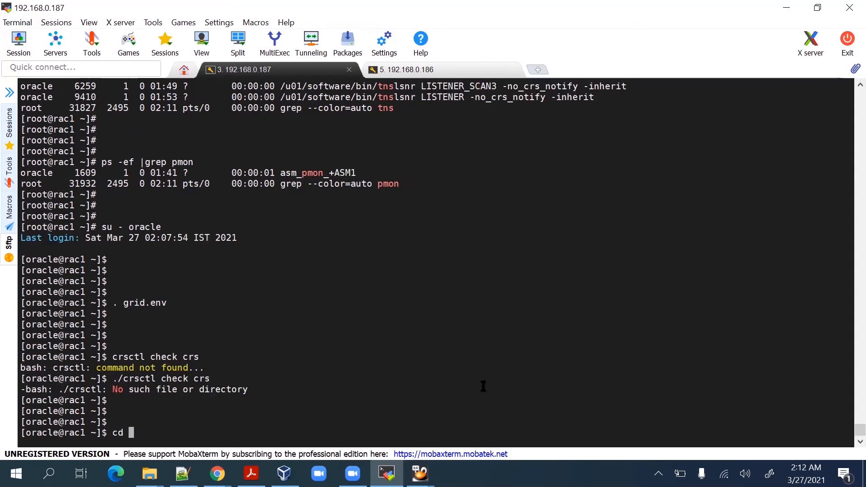
drag(280, 97, 371, 183)
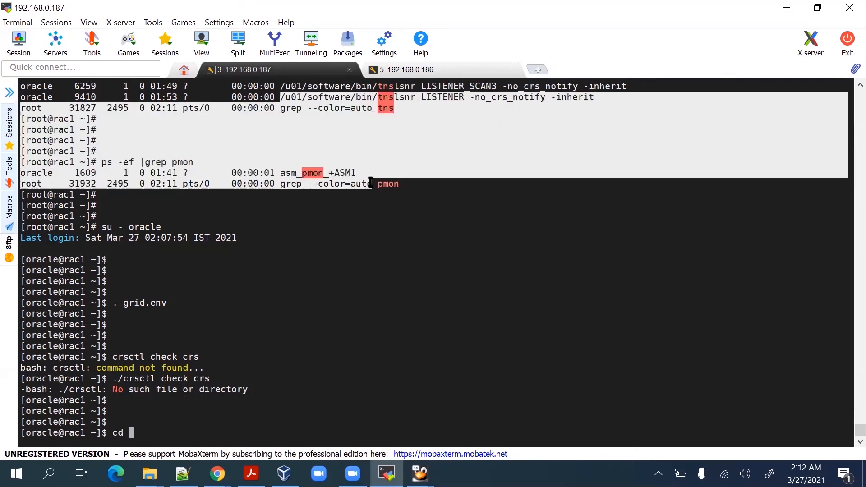
click(309, 98)
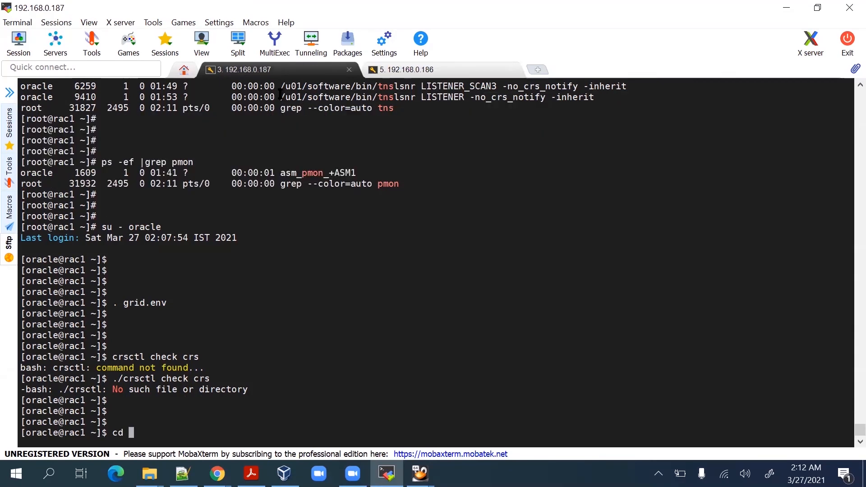
drag(280, 95, 377, 97)
right_click(371, 179)
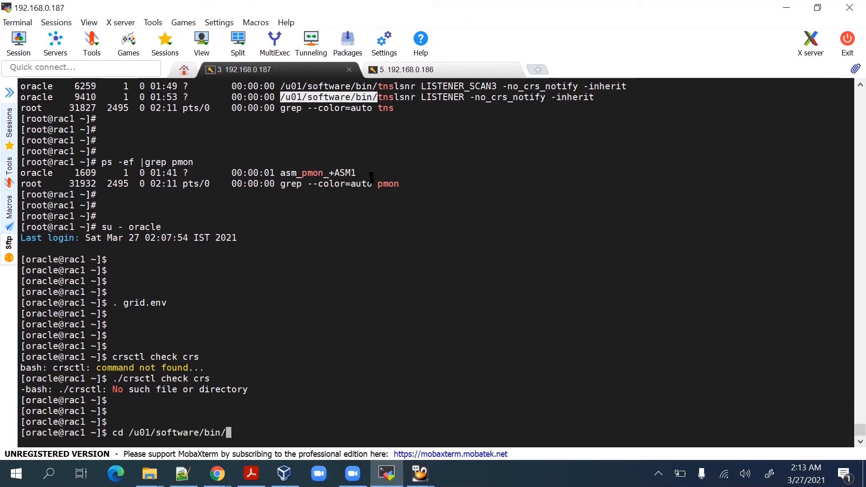
key(Return)
key(Return)
key(Return)
Check the clusterware services on rac1 by running ./crsctl check crs from the Grid binaries directory
key(Up)
key(Up)
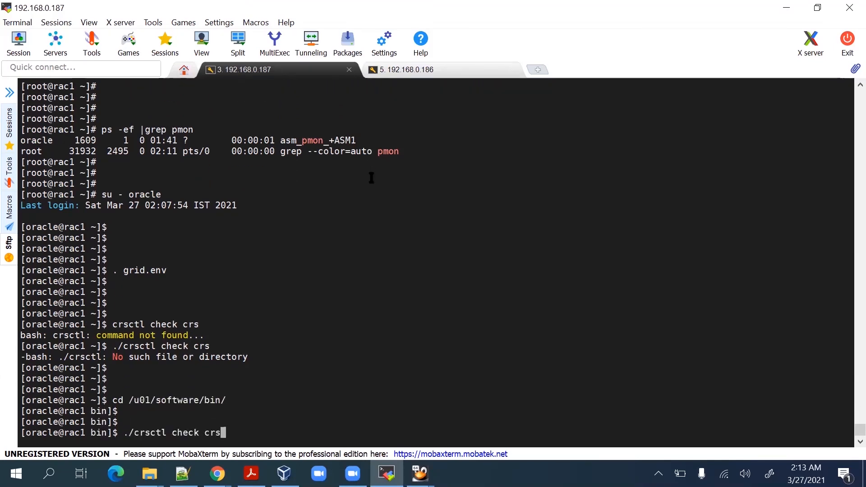
key(Return)
key(Return)
key(Return)
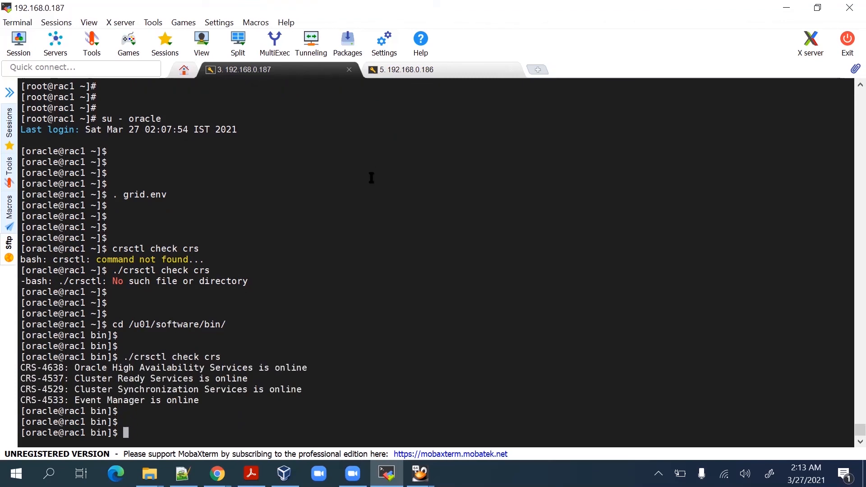
Query the status of all cluster resources in tabular form with ./crsctl stat res -t
key(Up)
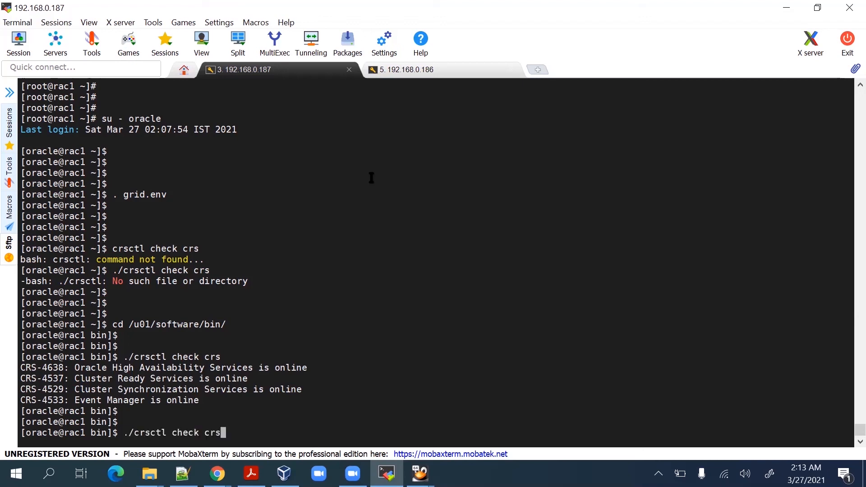
key(BackSpace)
key(BackSpace)
key(BackSpace)
key(BackSpace)
key(BackSpace)
key(BackSpace)
key(BackSpace)
key(BackSpace)
key(BackSpace)
text(star)
key(BackSpace)
text(t res - t)
key(BackSpace)
key(BackSpace)
key(BackSpace)
text(t)
key(Return)
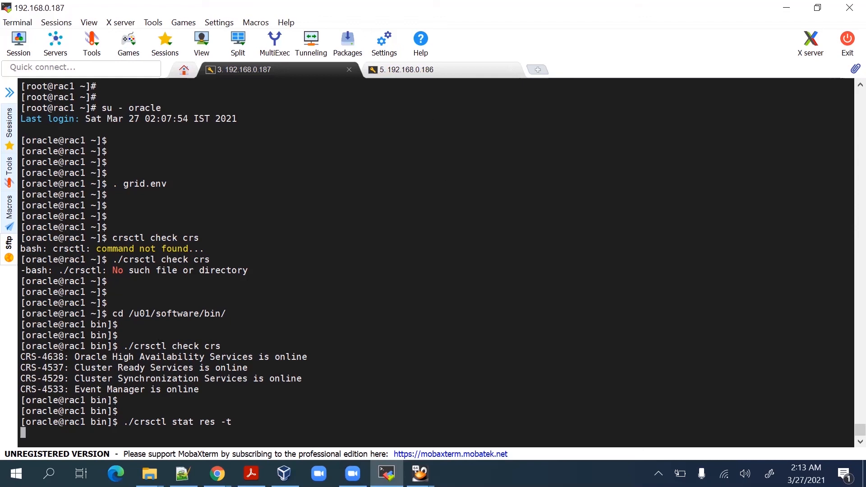
click(430, 403)
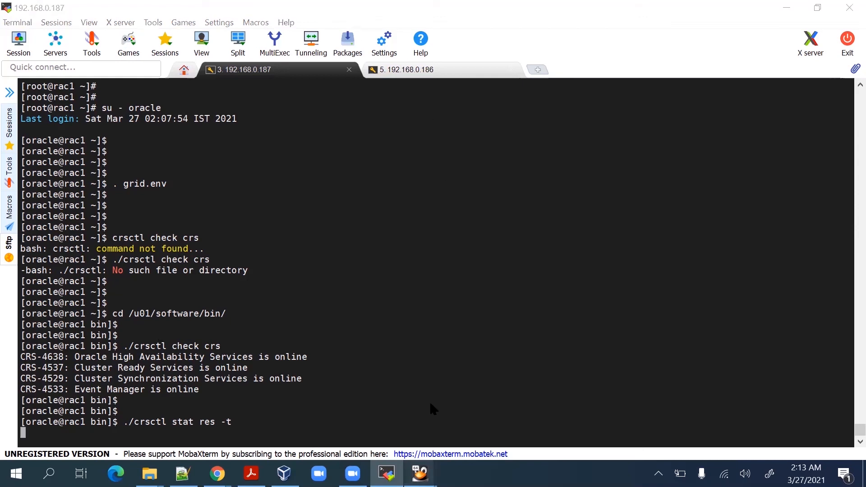
click(420, 474)
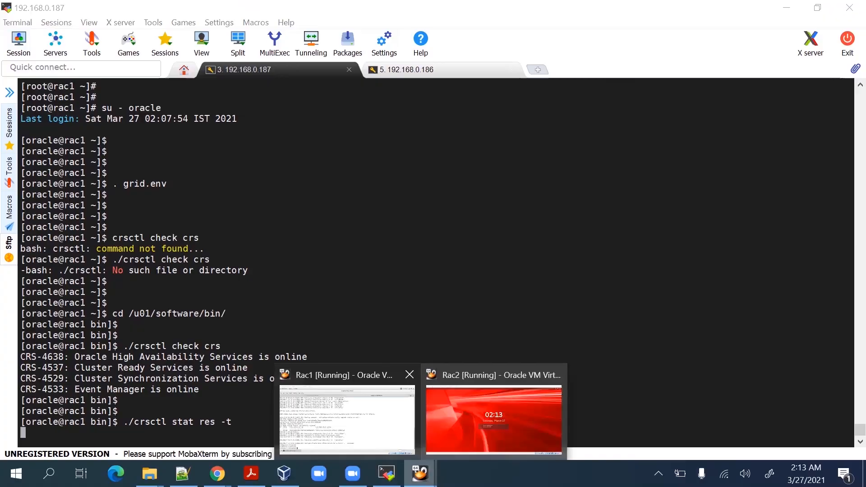
click(347, 419)
click(386, 474)
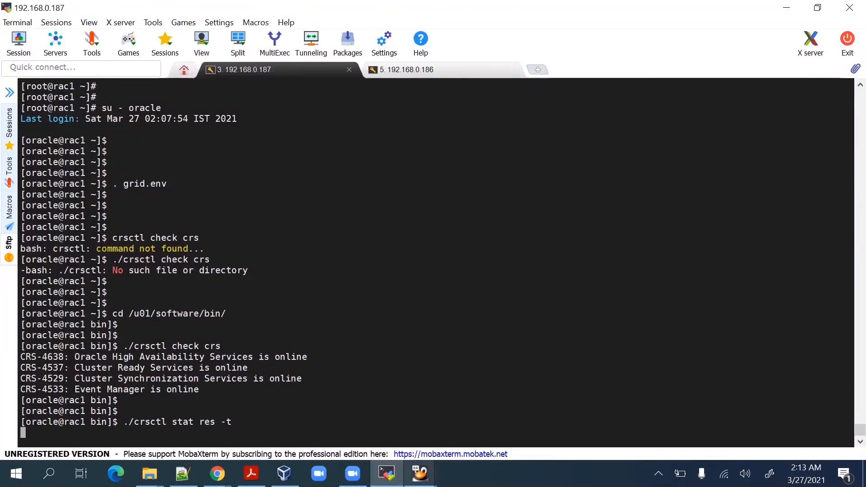
click(419, 474)
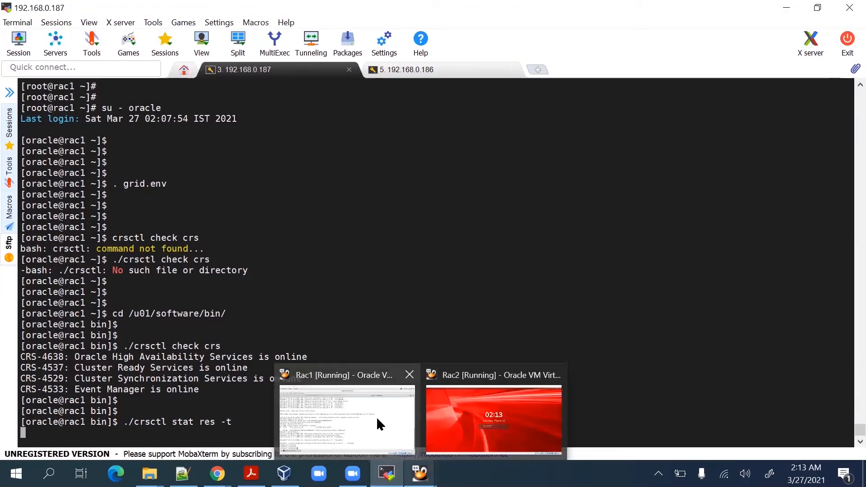
click(377, 419)
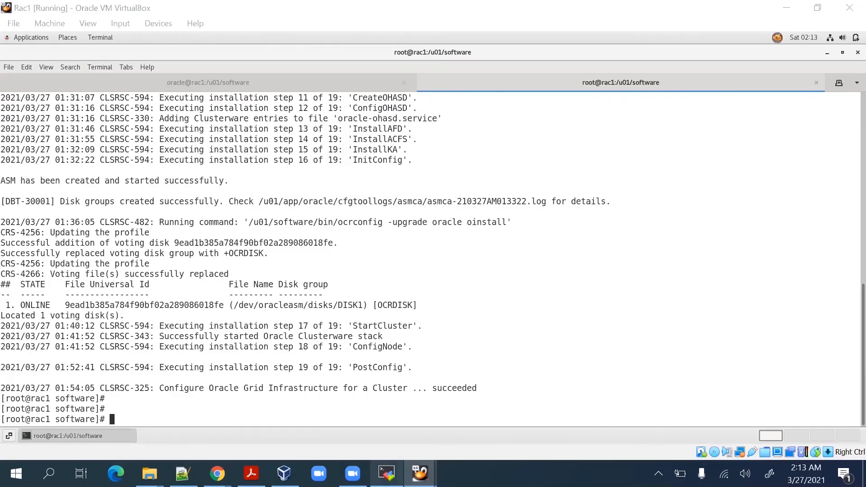
click(386, 473)
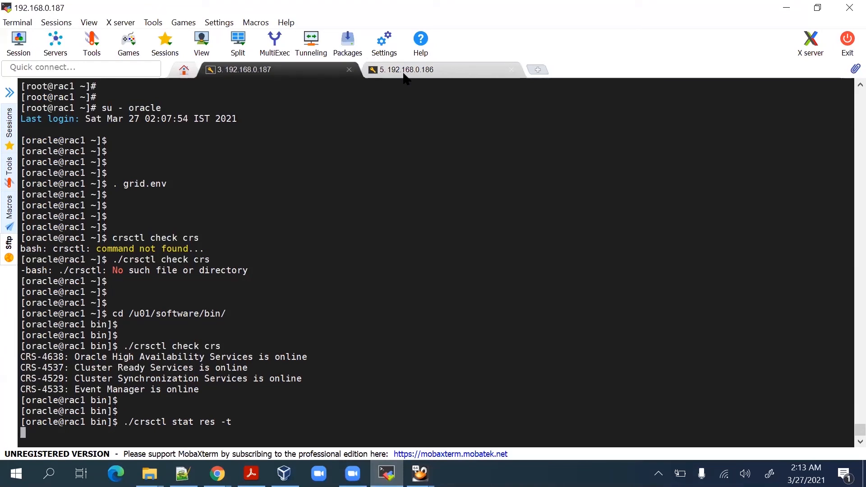
In the rac2 session (192.168.0.186), change to the Grid binaries directory /u01/software/bin/, copying the path from the listener process output
click(404, 74)
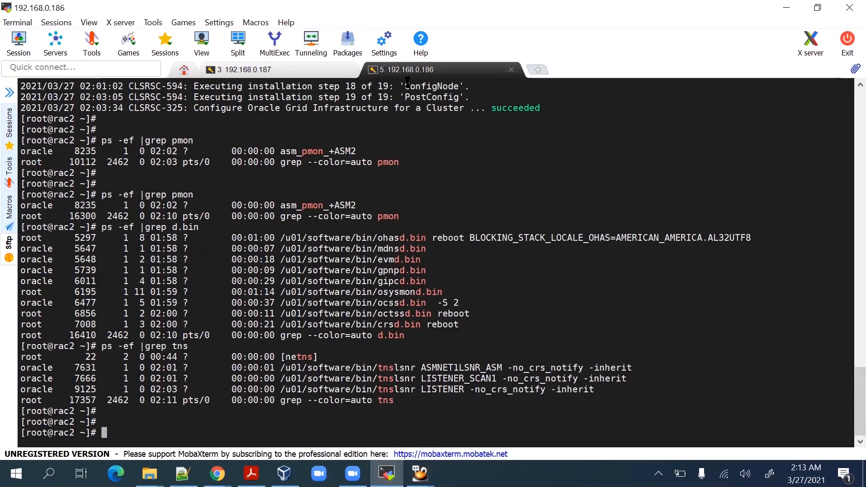
text(cd)
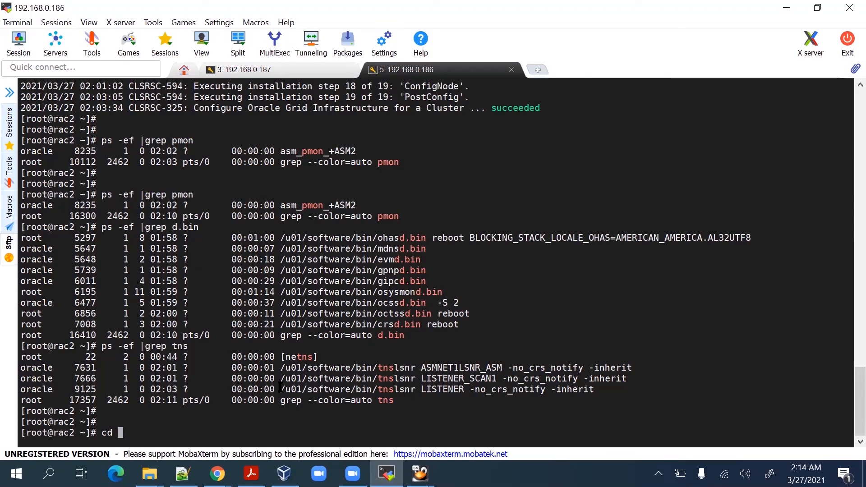
drag(280, 388, 377, 390)
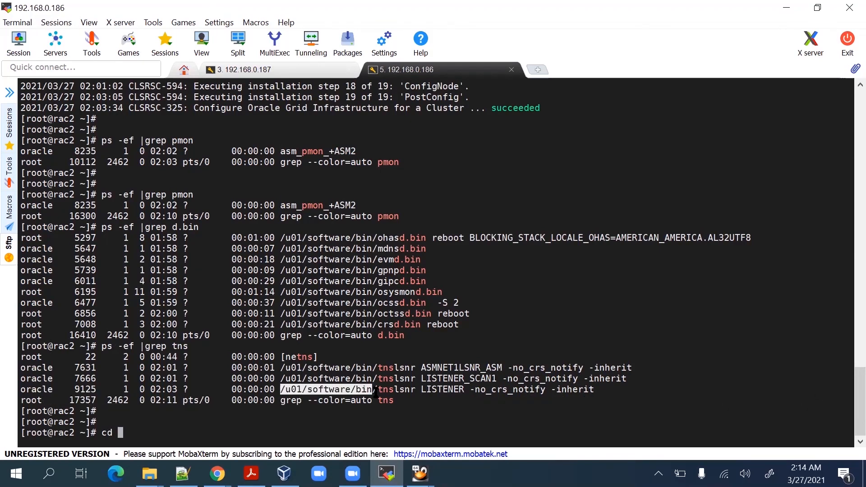
right_click(359, 416)
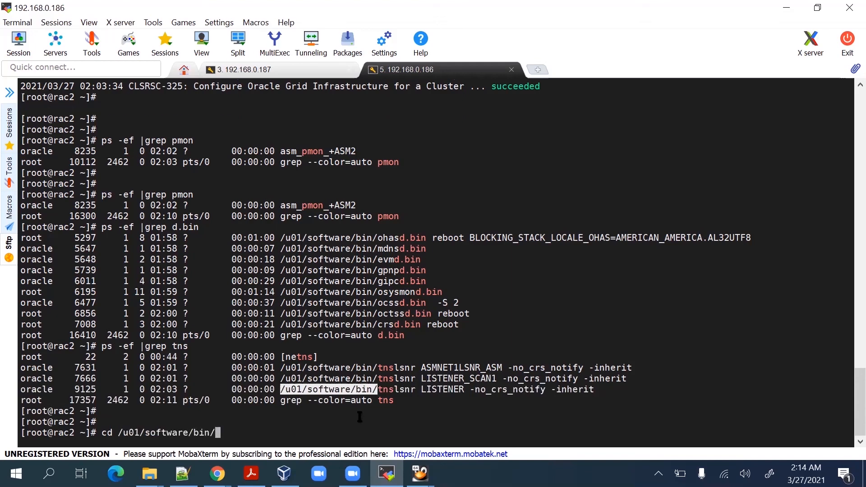
key(Return)
Check the clusterware services on rac2 by running ./crsctl check crs from the Grid binaries directory
text(./crsc)
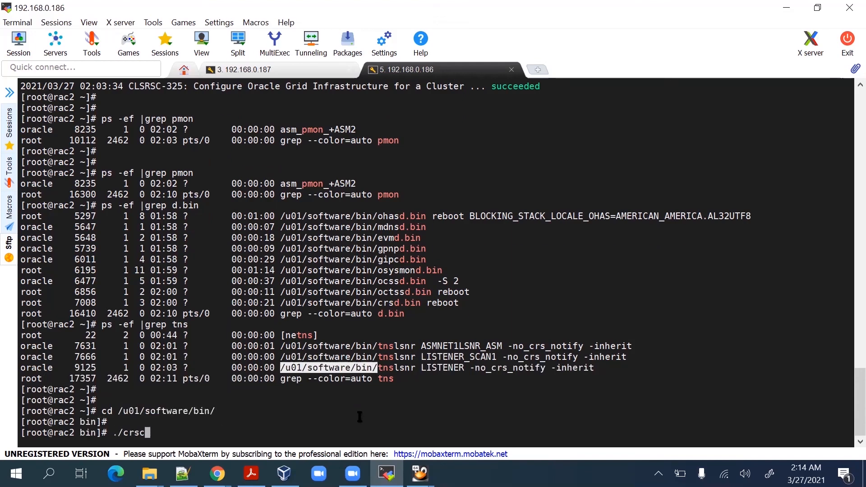
text(tl check crs)
key(Return)
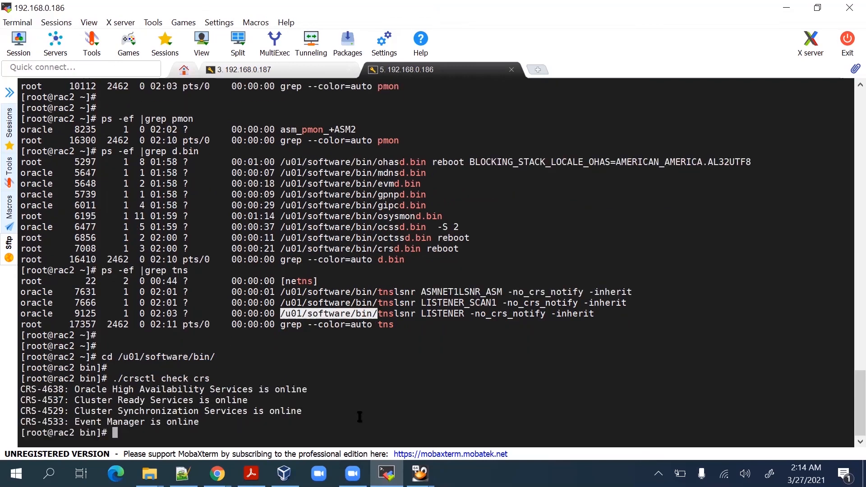
Reuse the previous command on rac2 to query all cluster resources in tabular form with ./crsctl stat res -t
key(Up)
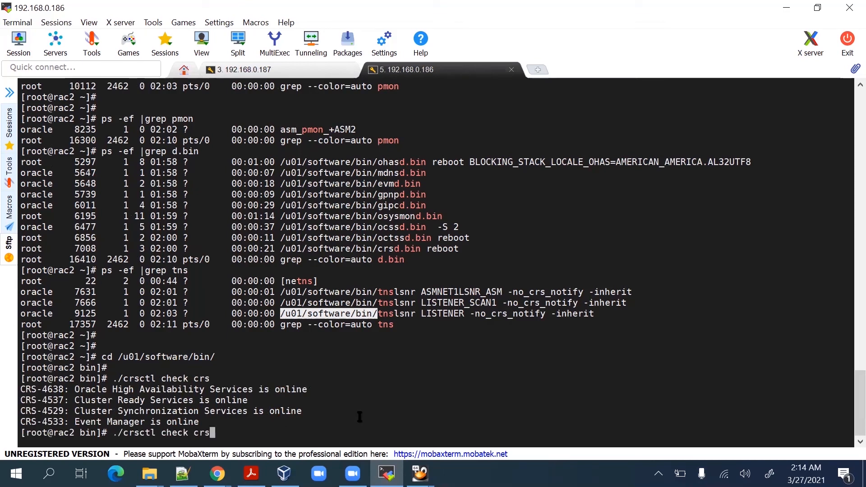
key(BackSpace)
key(BackSpace)
key(BackSpace)
key(BackSpace)
key(BackSpace)
key(BackSpace)
key(BackSpace)
key(BackSpace)
key(BackSpace)
text(stat res -t)
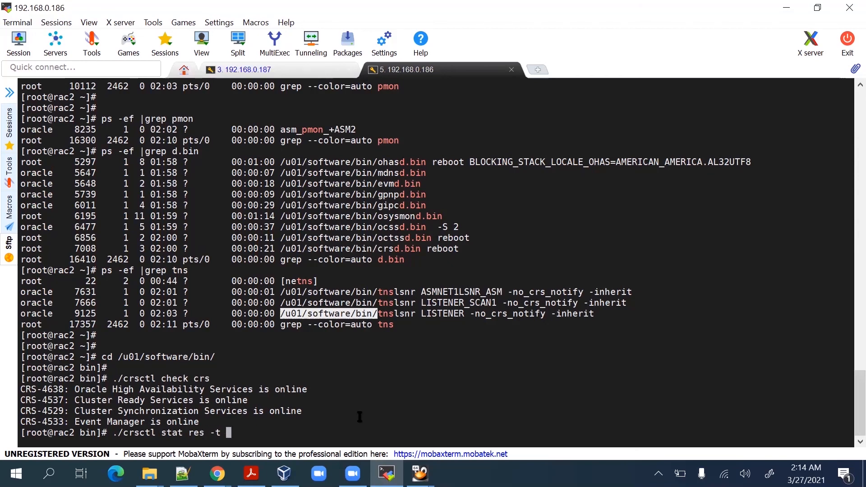
key(Return)
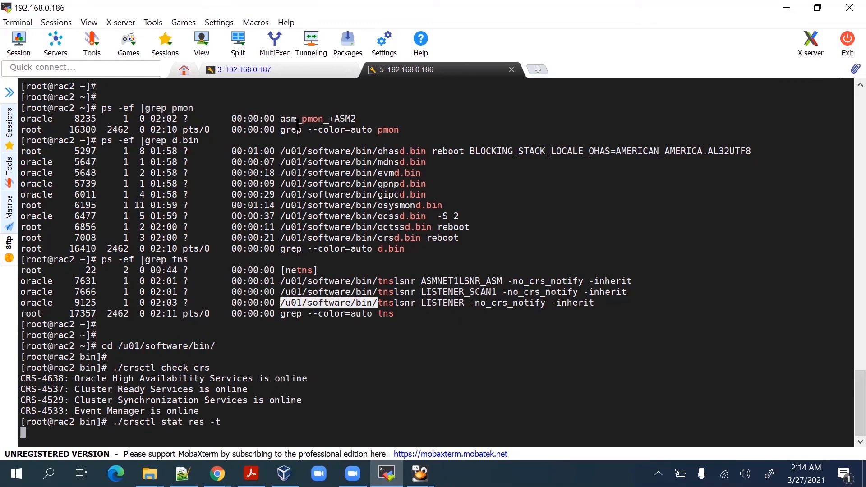
Return to the rac1 session (192.168.0.187) and examine the Local Resources section of the crsctl resource table, from ora.LISTENER.lsnr to ora.ons
click(307, 68)
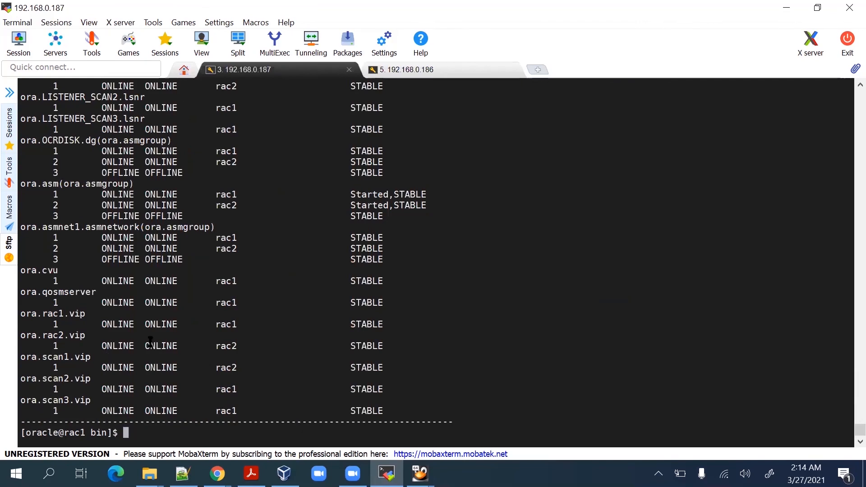
scroll(150, 339, up, 2)
scroll(148, 320, up, 1)
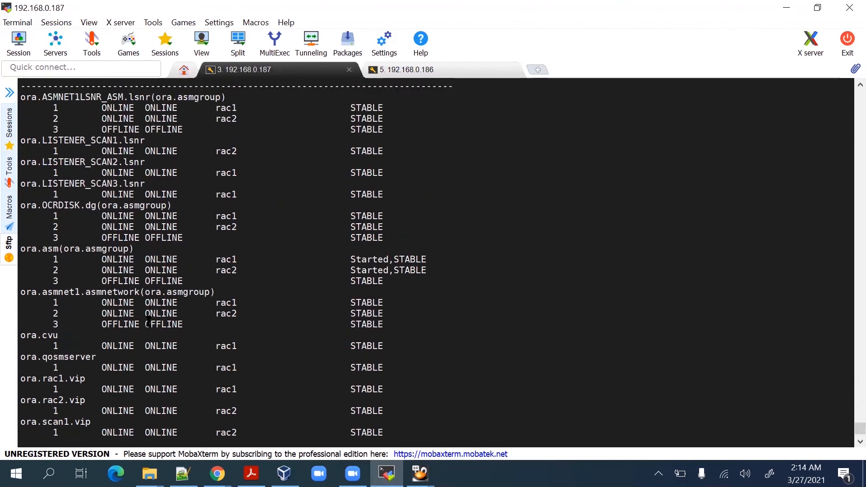
scroll(148, 321, up, 1)
scroll(122, 276, up, 2)
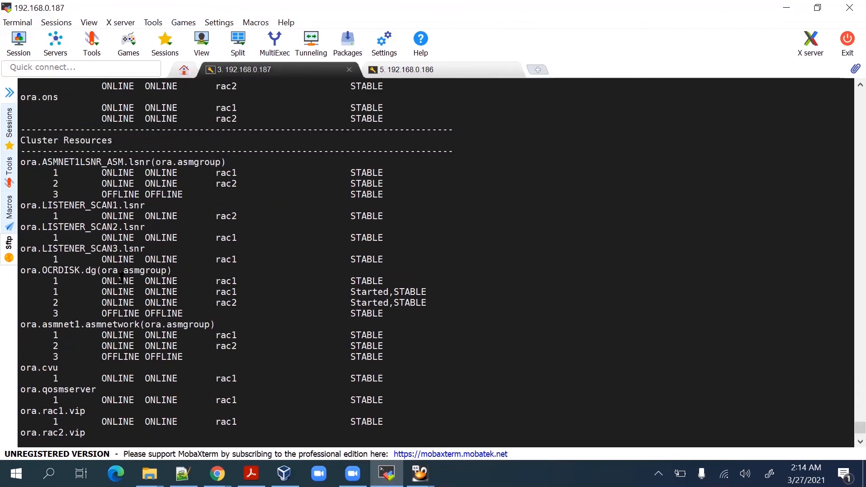
scroll(121, 277, up, 3)
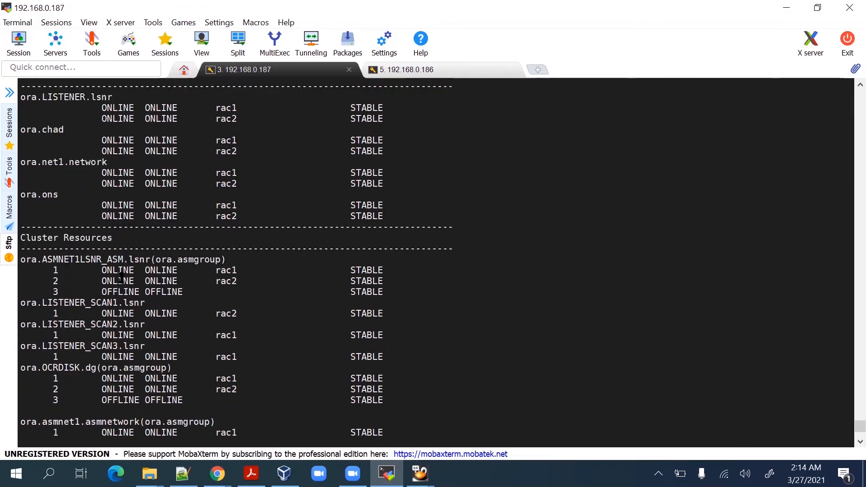
scroll(105, 140, up, 1)
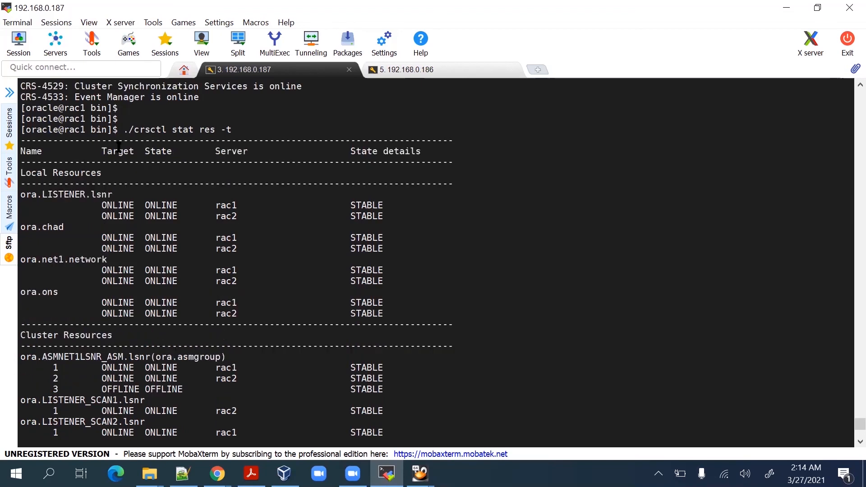
scroll(183, 181, up, 1)
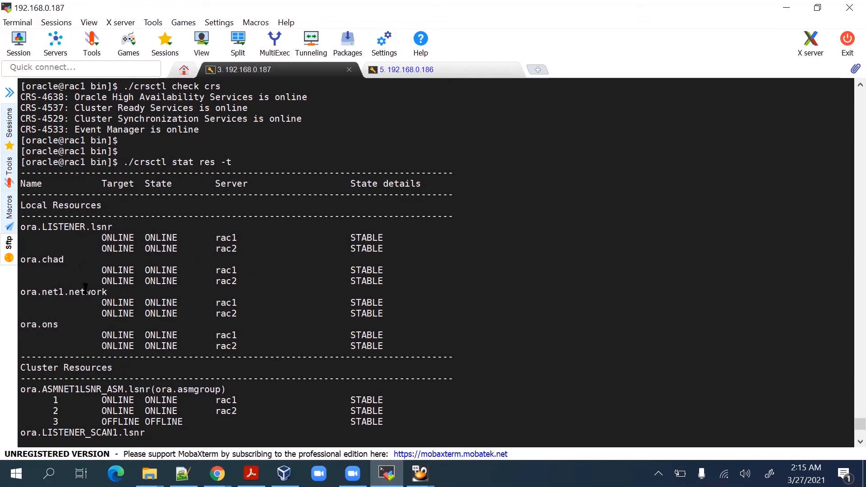
drag(37, 324, 70, 325)
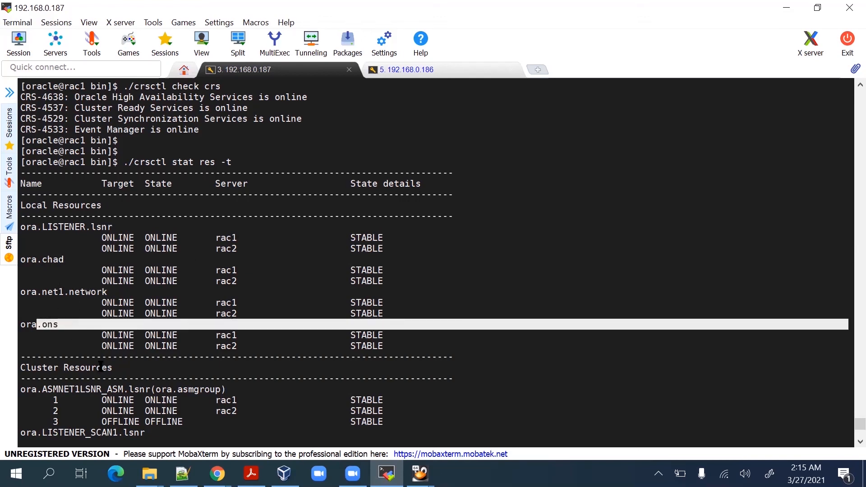
Examine the Cluster Resources section on rac1, covering the ASM network listener, the three SCAN listeners, the OCRDISK disk group, ASM and the VIPs
double_click(62, 392)
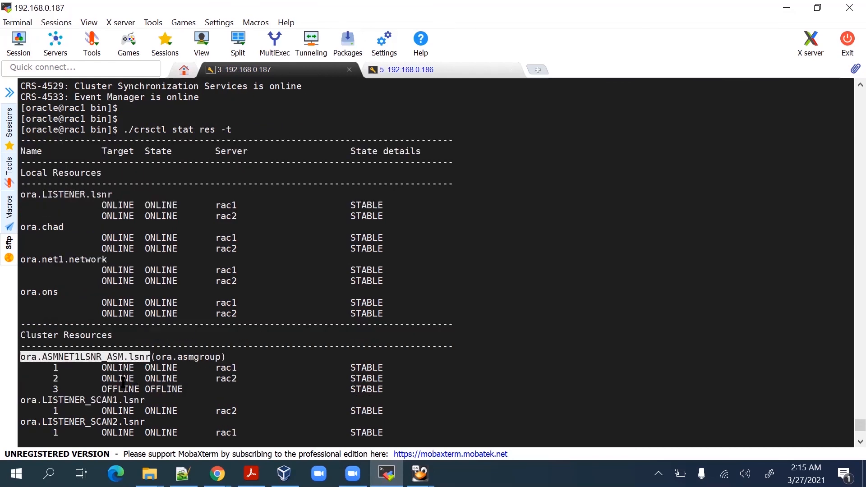
scroll(298, 348, down, 1)
scroll(236, 372, down, 2)
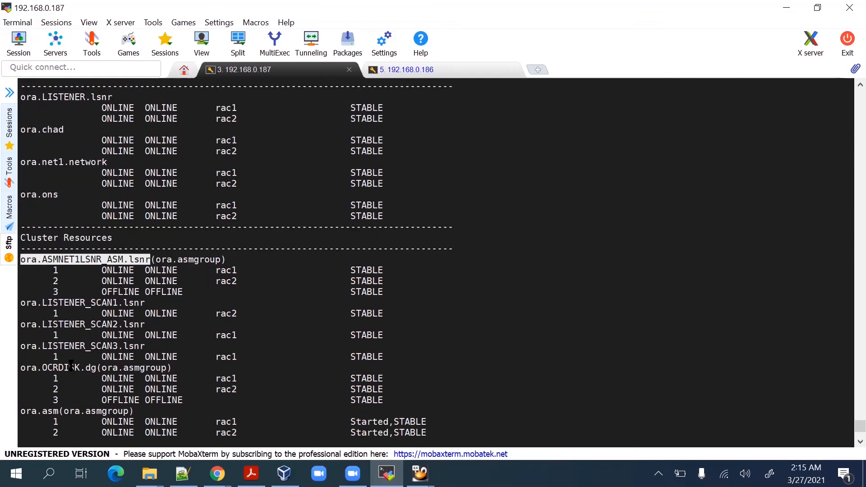
click(86, 307)
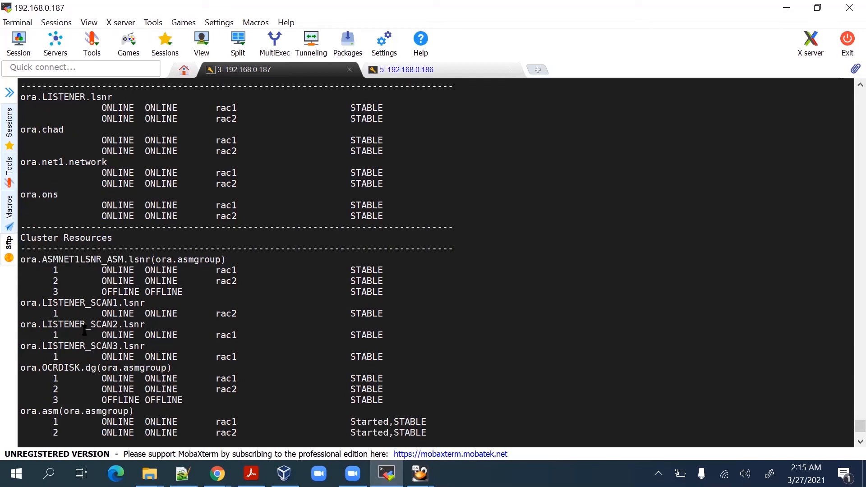
double_click(89, 324)
double_click(84, 346)
scroll(94, 347, down, 2)
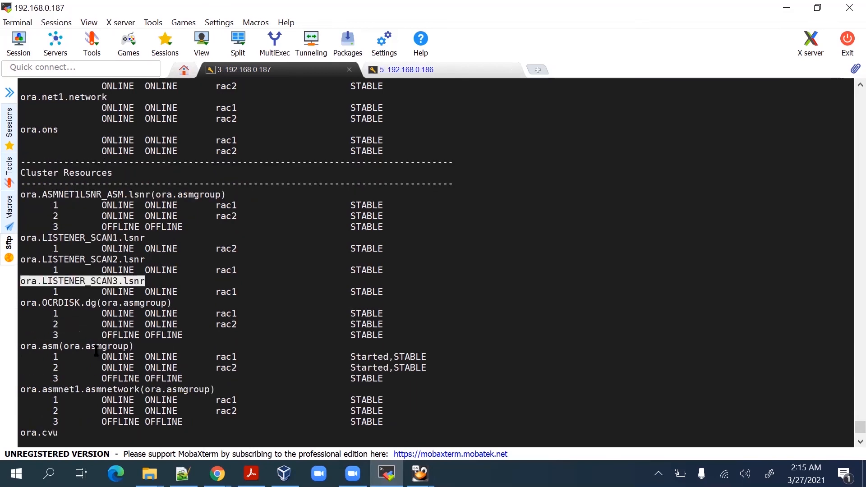
click(92, 298)
double_click(91, 302)
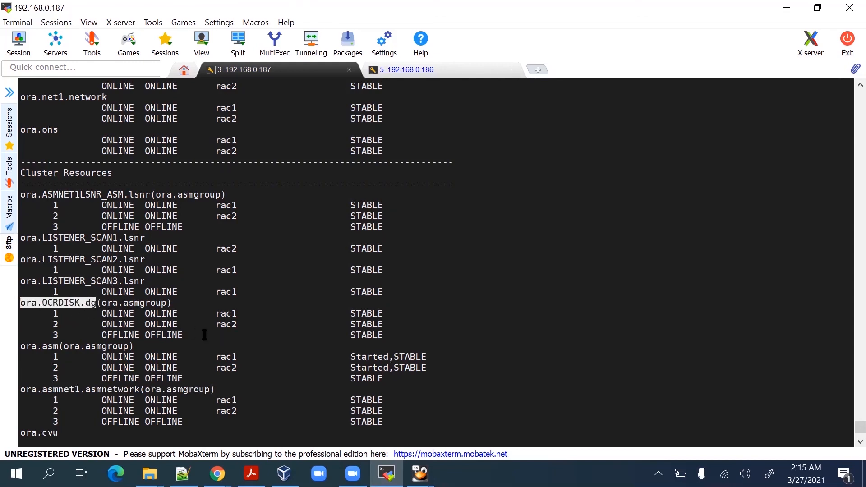
scroll(73, 321, down, 3)
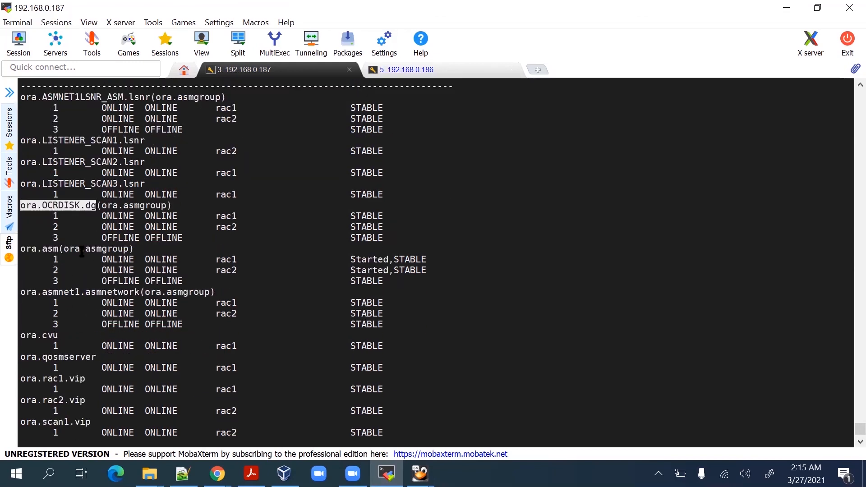
scroll(136, 295, down, 2)
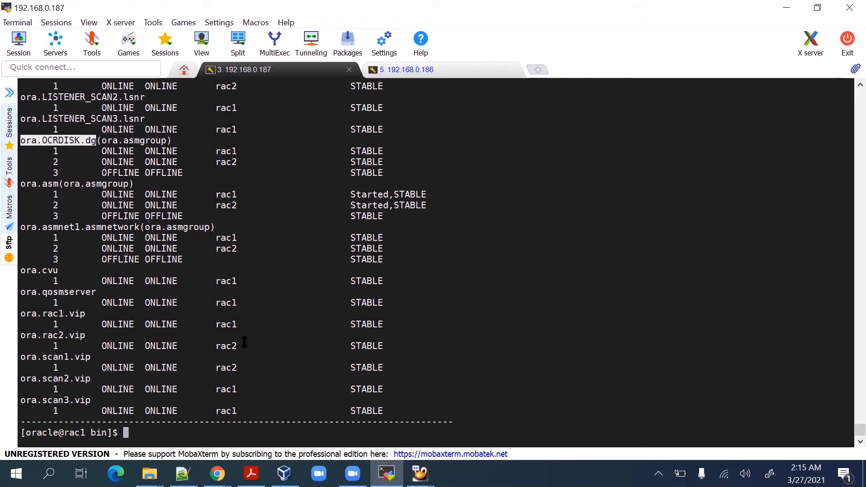
click(433, 312)
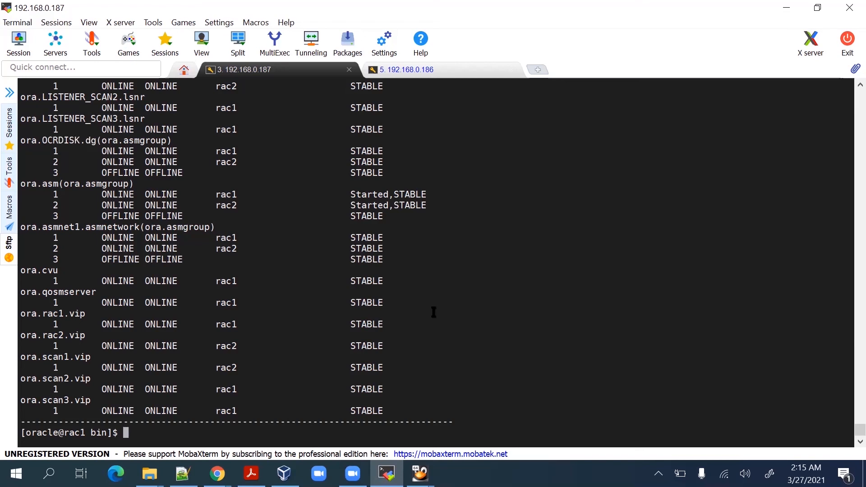
key(Return)
key(Return)
key(Return)
key(Return)
key(Return)
key(Return)
key(Return)
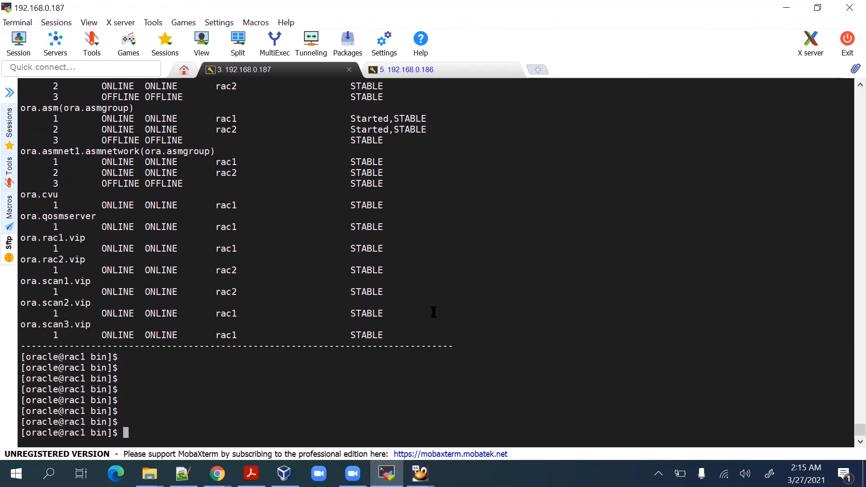
key(Return)
key(Return)
key(Return)
key(Return)
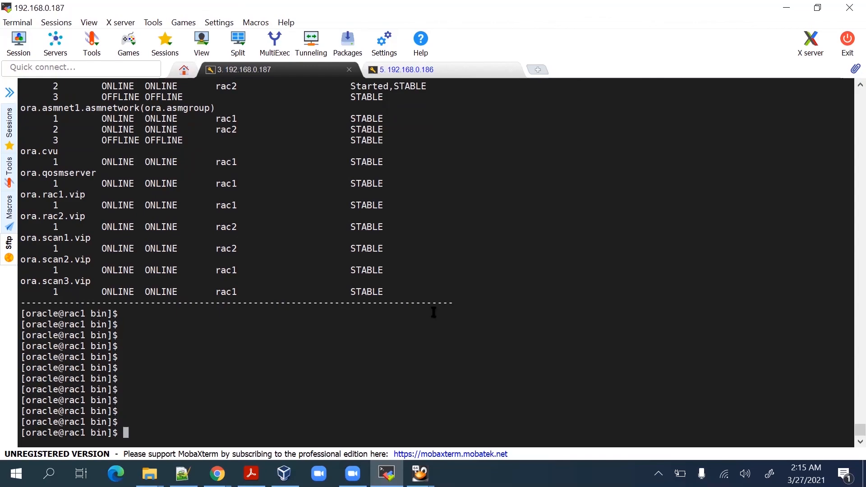